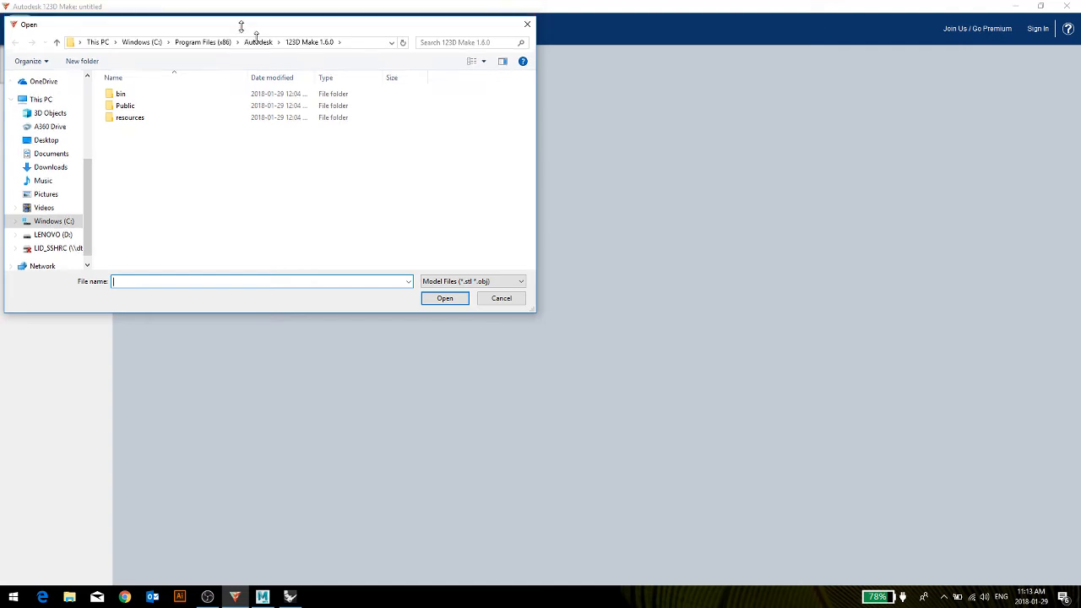
Browse to the computer's drives in the file dialog to locate the model file.
click(40, 113)
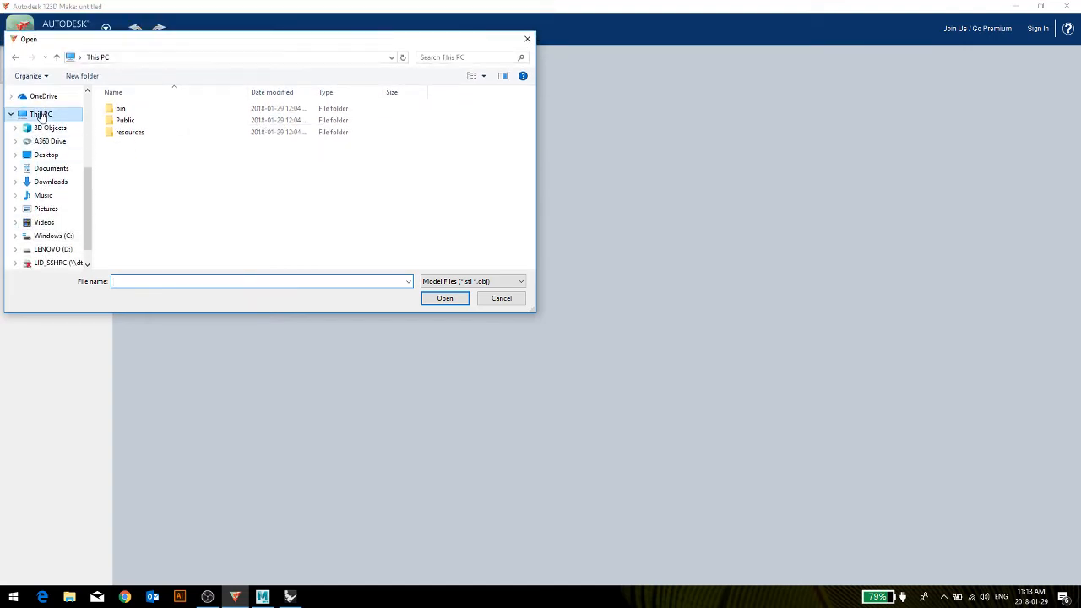
scroll(351, 217, down, 1)
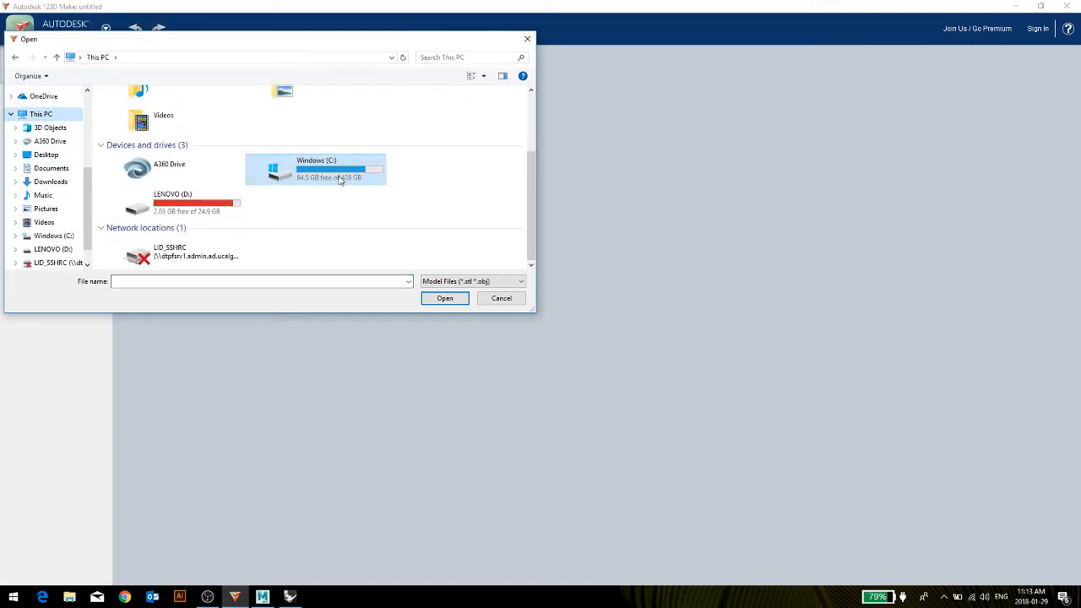
Switch to Chrome and search Google for "123d make donload".
click(134, 600)
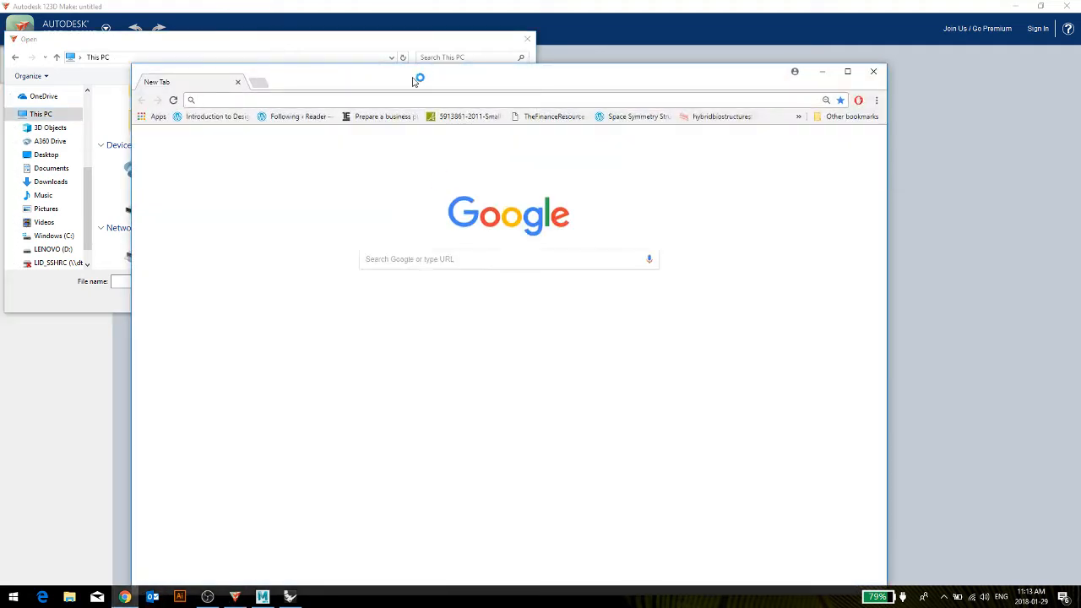
text(123)
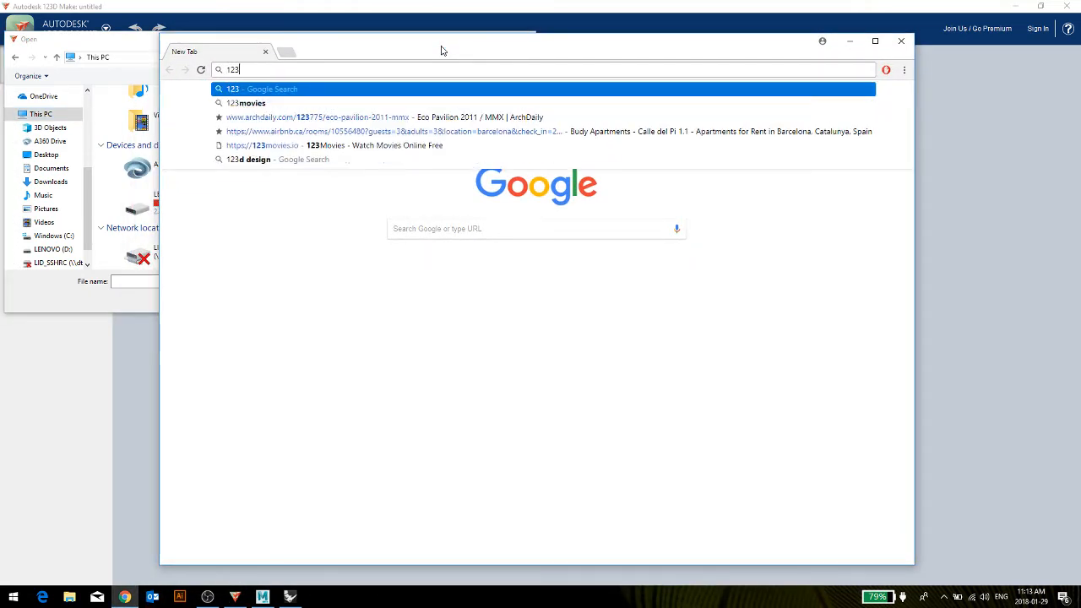
text(d make donload)
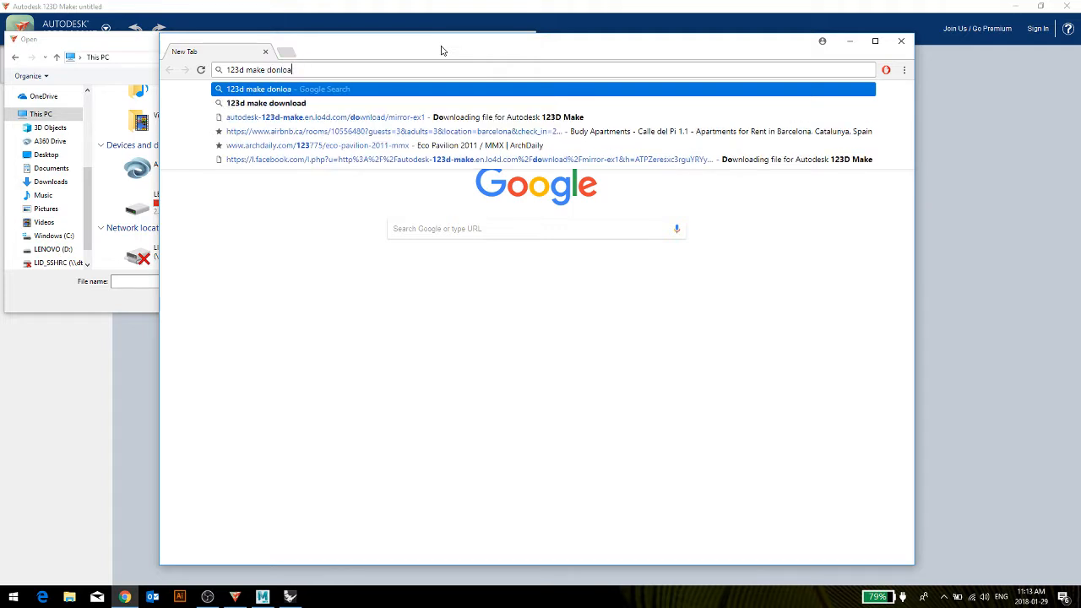
key(Return)
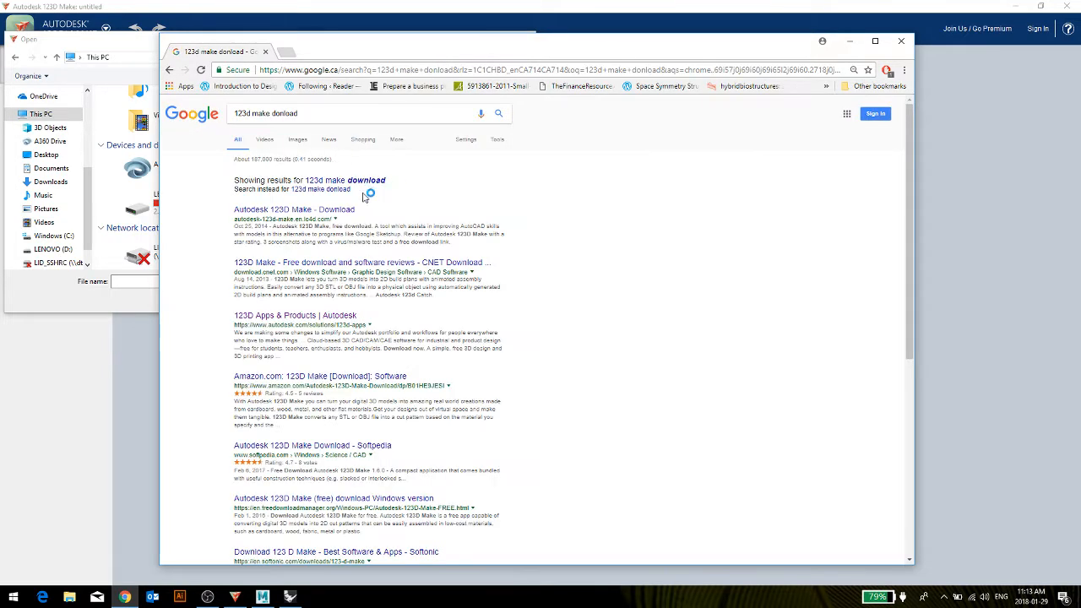
Download Autodesk 123D Make 1.6.0 from the LO4D site through File Mirror #1.
click(286, 212)
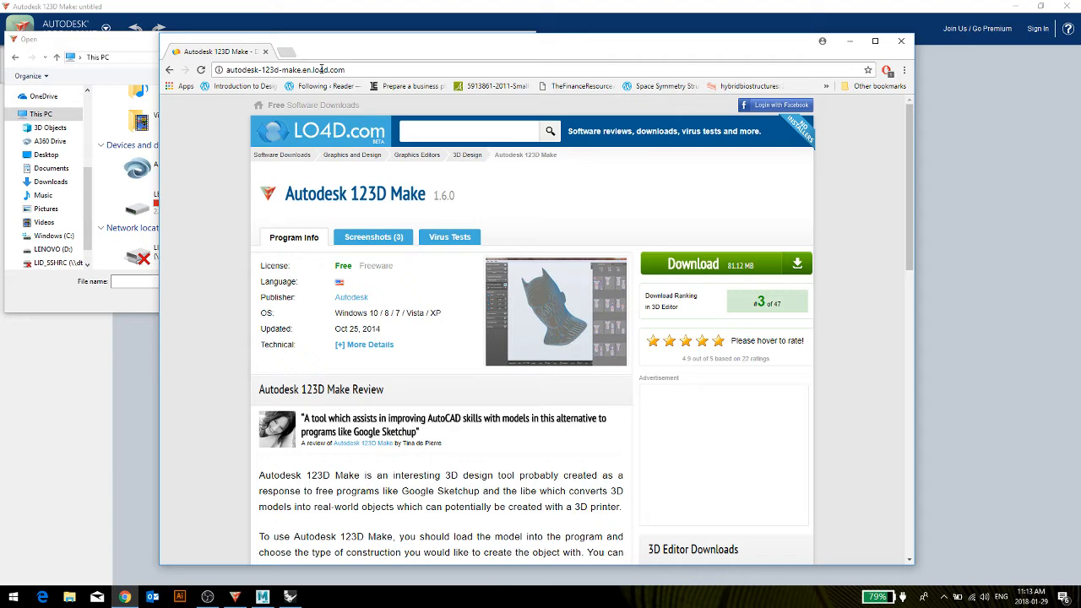
click(693, 264)
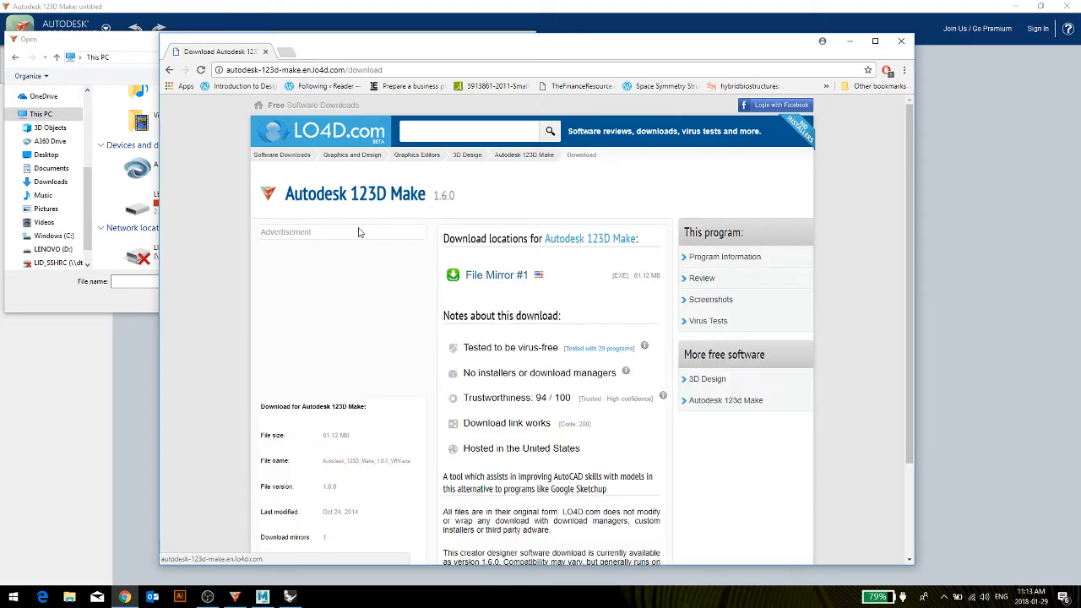
scroll(358, 233, down, 1)
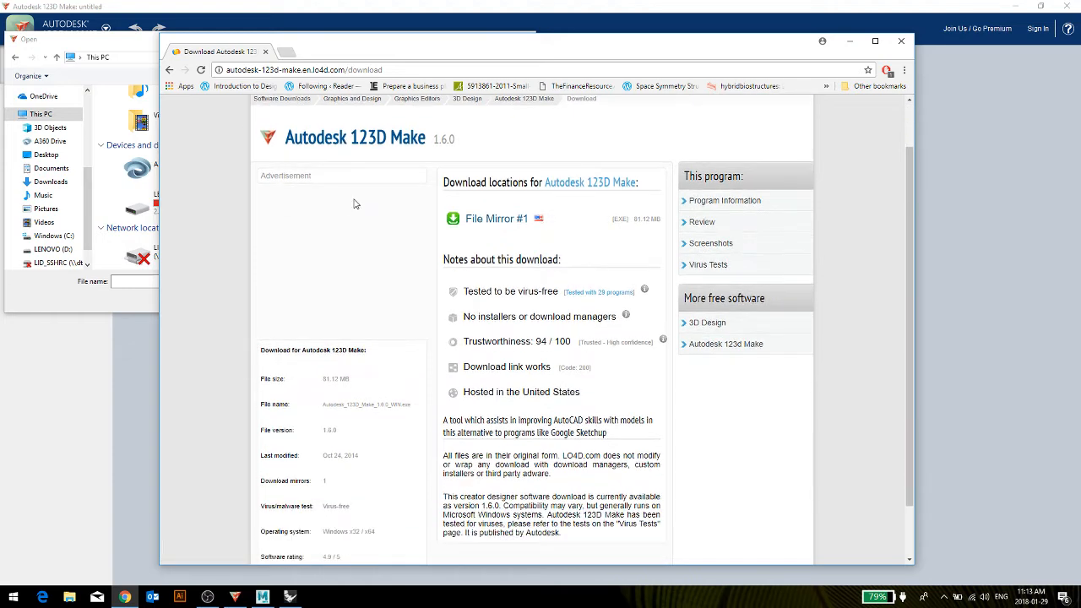
click(485, 220)
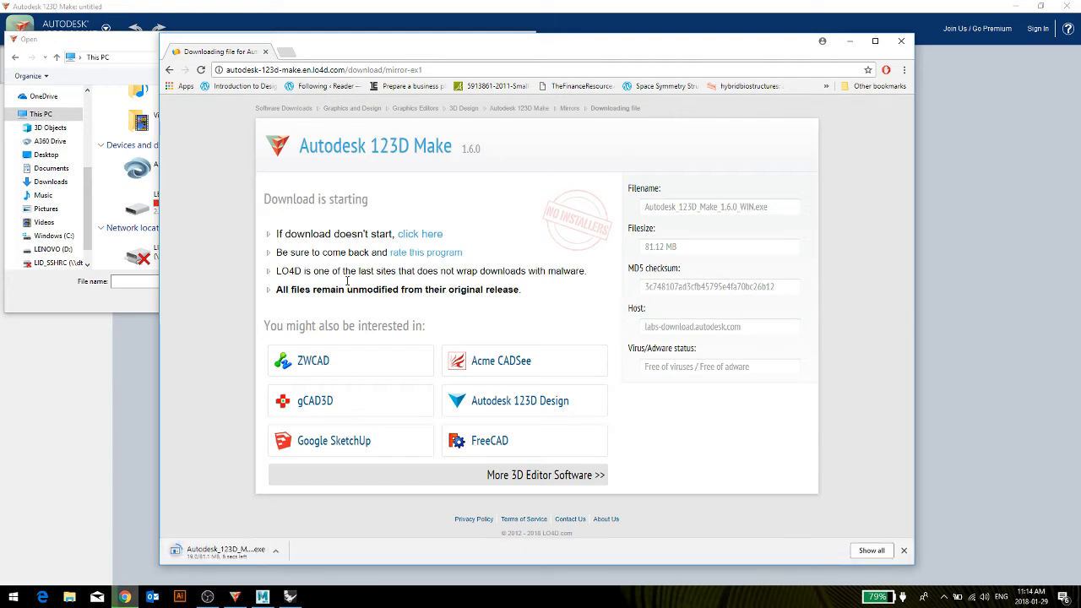
Go back to the Autodesk 123D Make program page and close the browser.
click(169, 70)
click(169, 70)
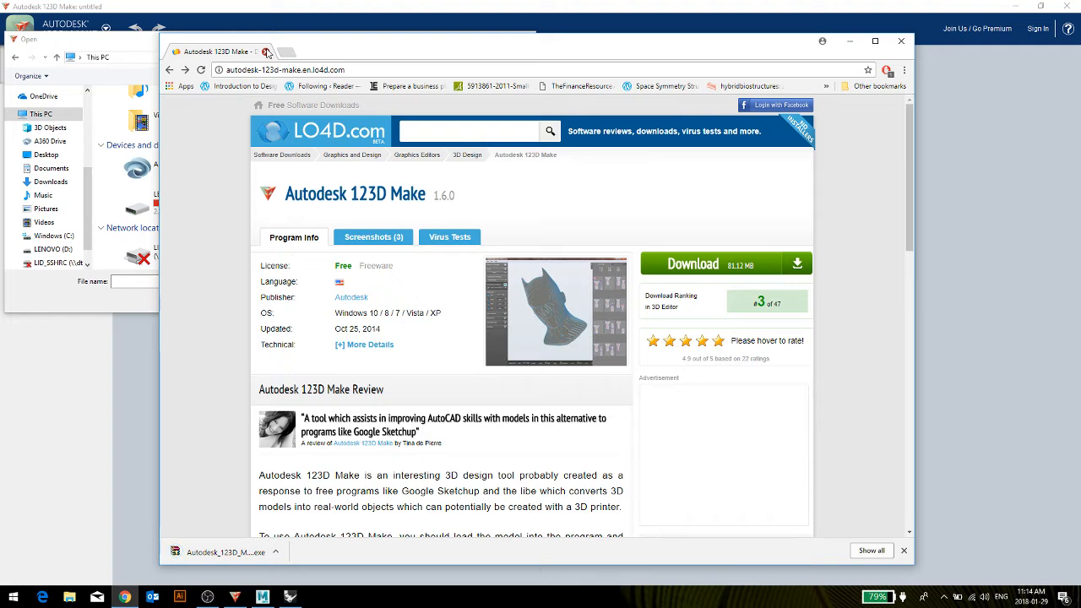
click(266, 52)
Import 1.obj from New Folder on the Windows (C:) drive into 123D Make.
drag(269, 49, 401, 77)
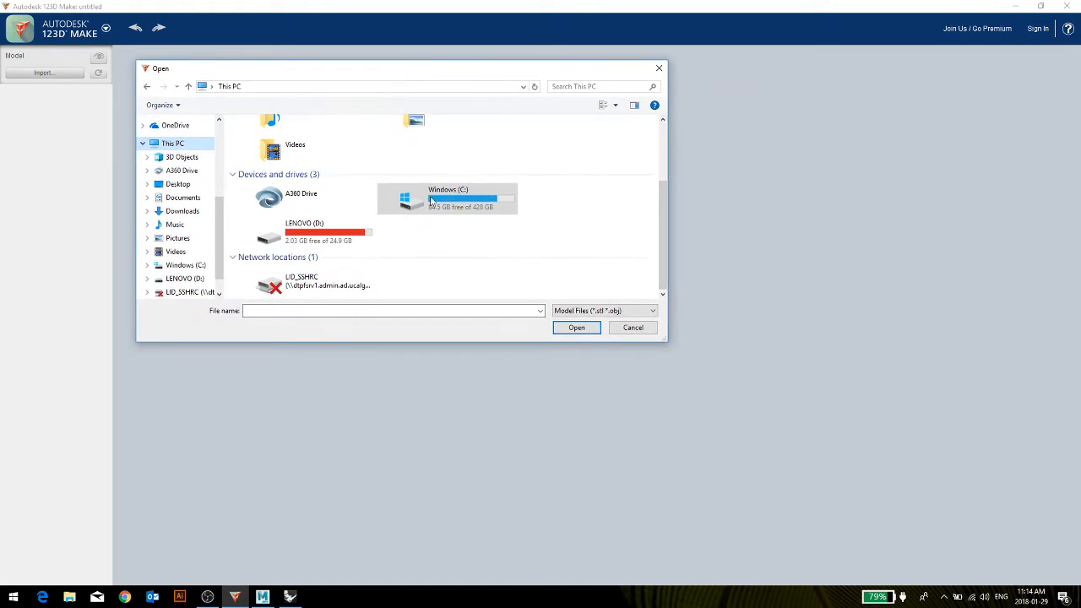
double_click(466, 212)
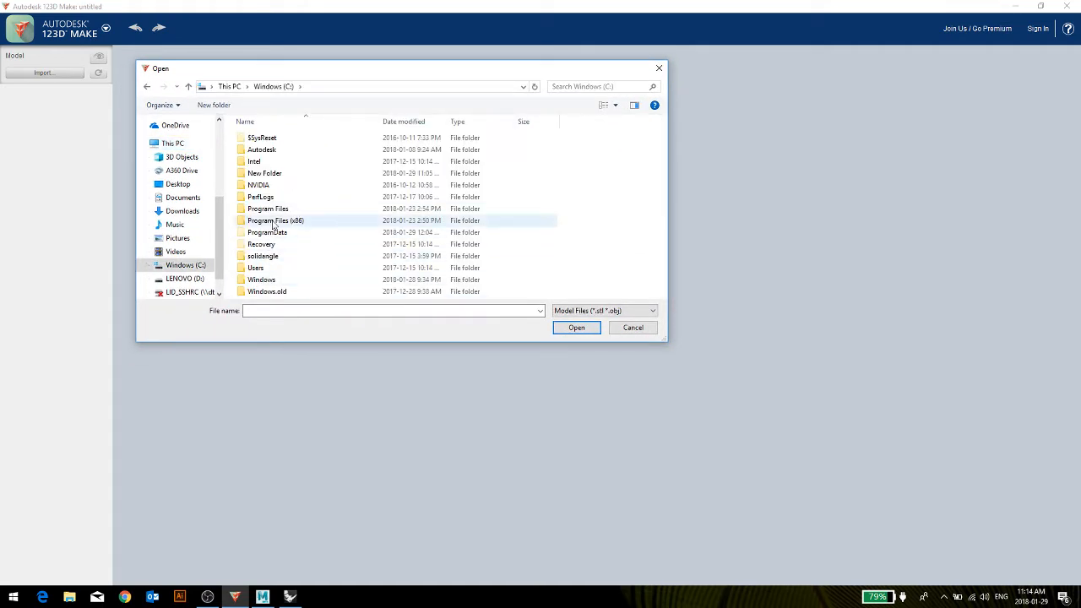
double_click(264, 174)
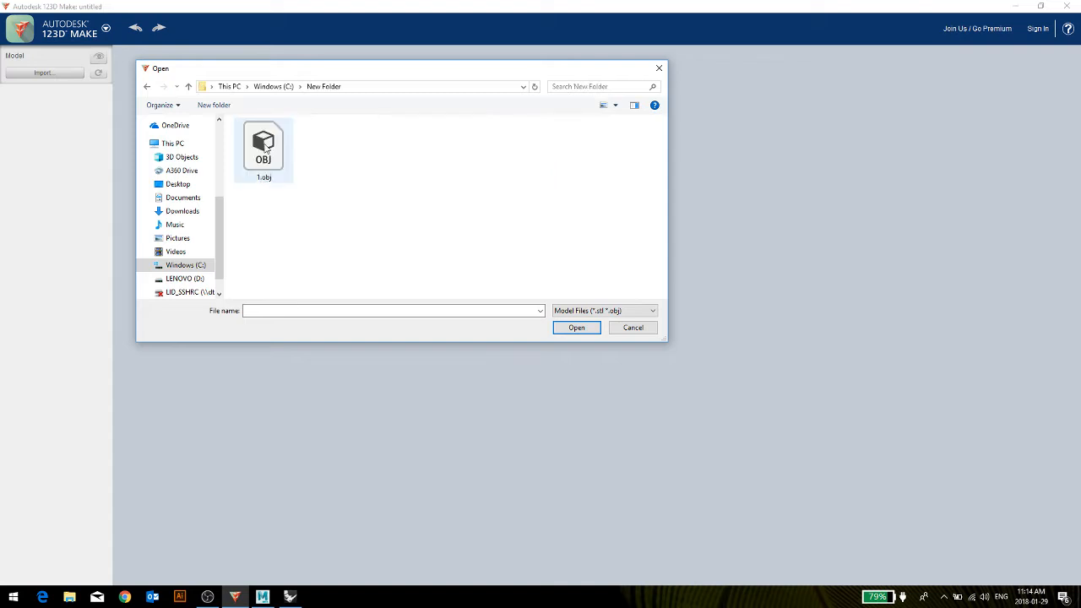
double_click(264, 149)
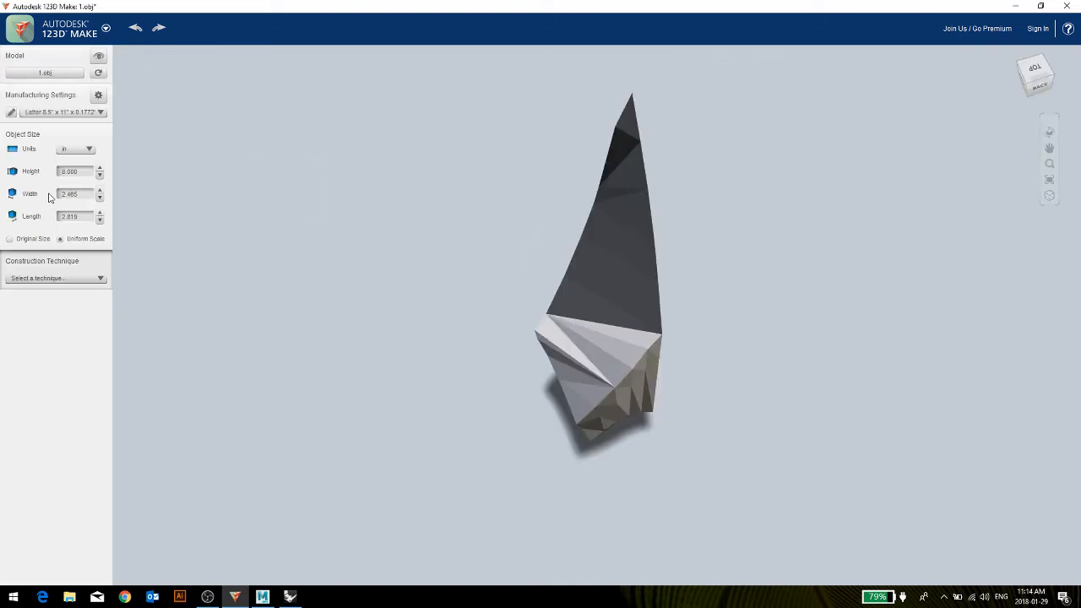
View the Autodesk account sign-in window and close it without signing in.
drag(476, 265, 719, 212)
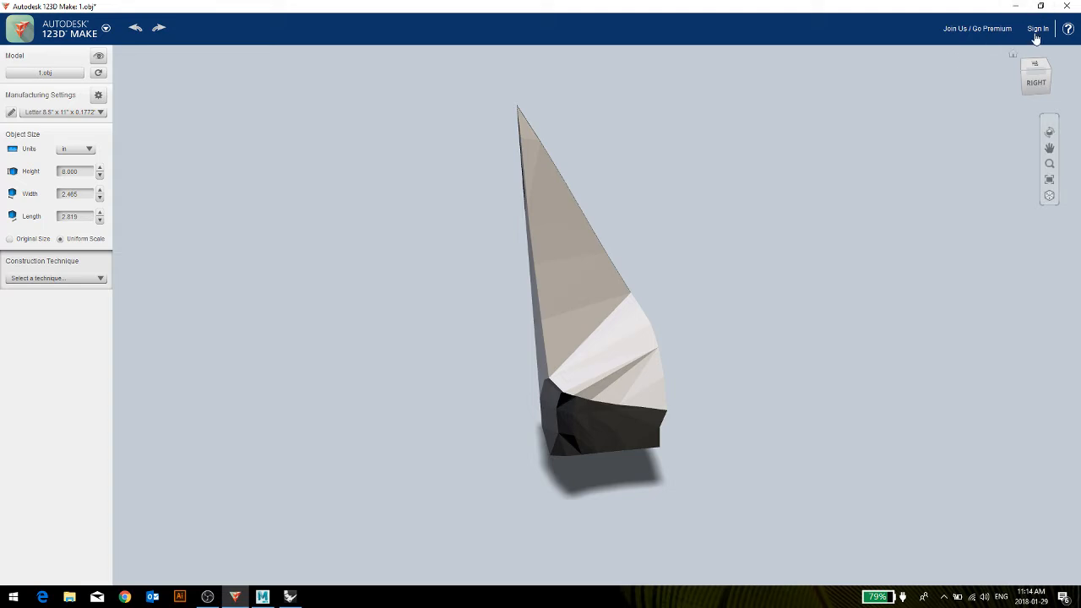
click(1041, 32)
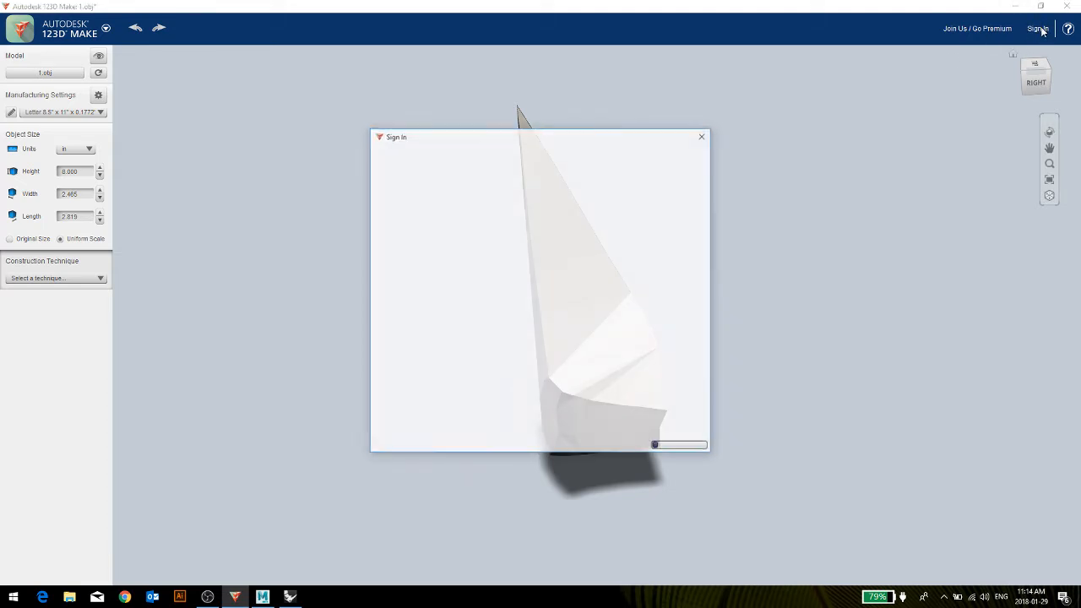
drag(566, 142, 825, 75)
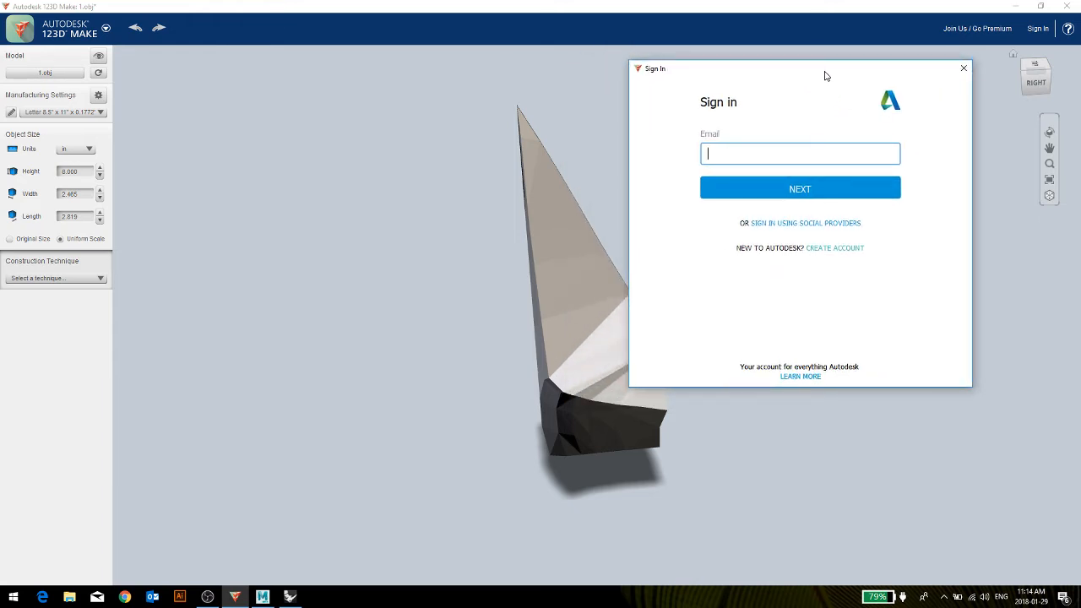
click(965, 68)
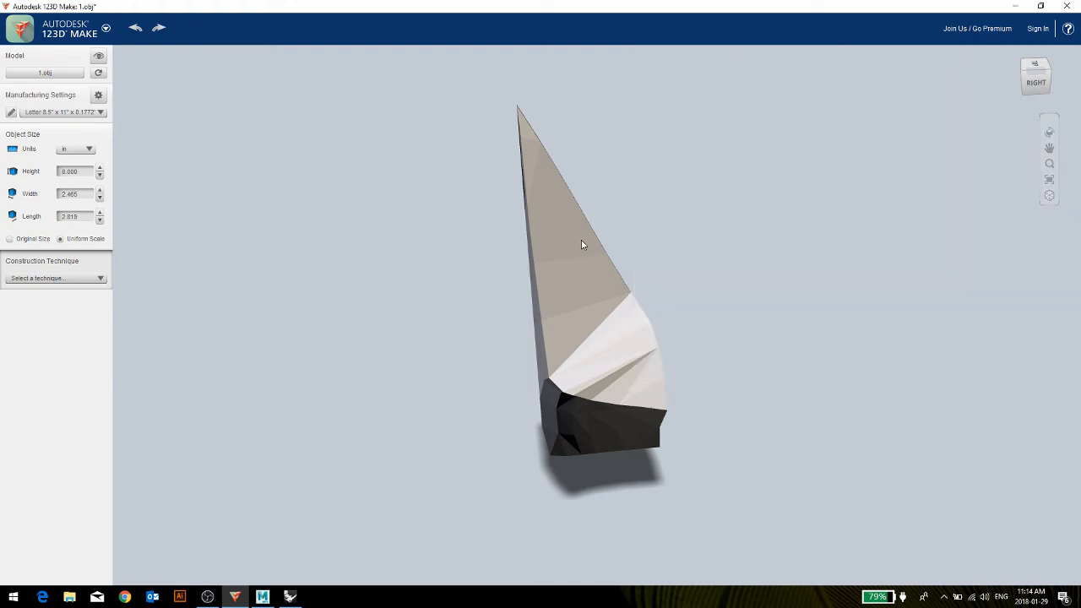
Examine the imported model from several sides and compare the perspective and orthographic views.
drag(584, 242, 729, 245)
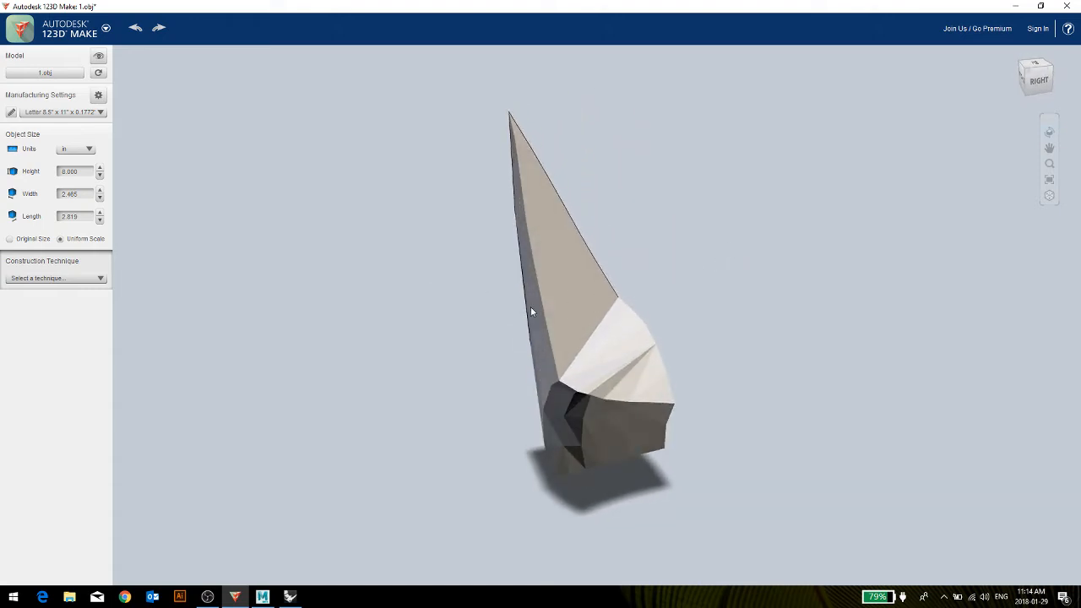
drag(625, 340, 459, 406)
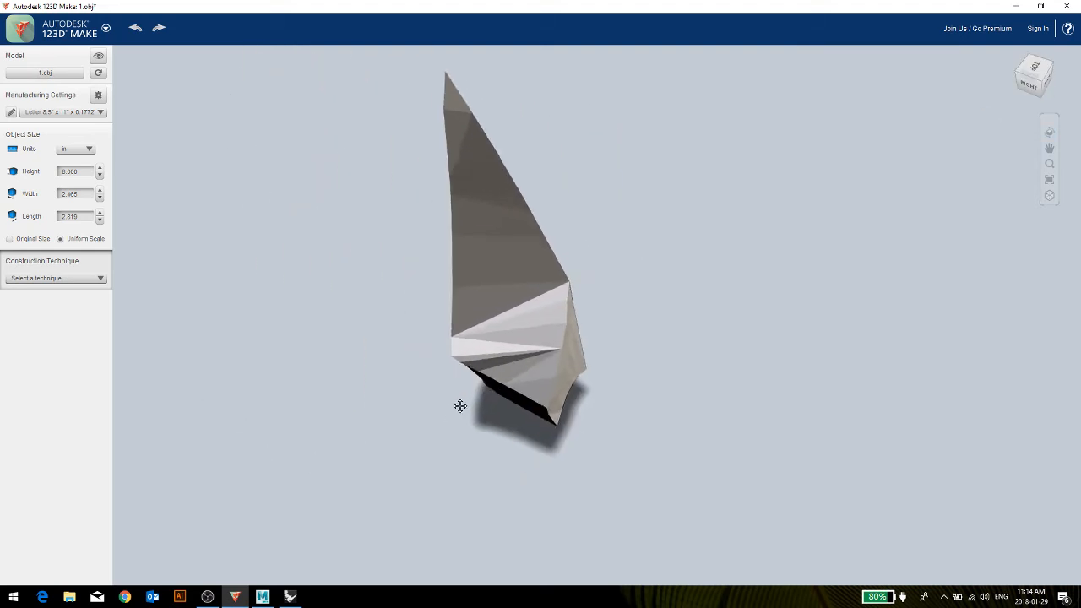
middle_drag(460, 406, 452, 445)
scroll(465, 427, down, 3)
scroll(497, 369, up, 4)
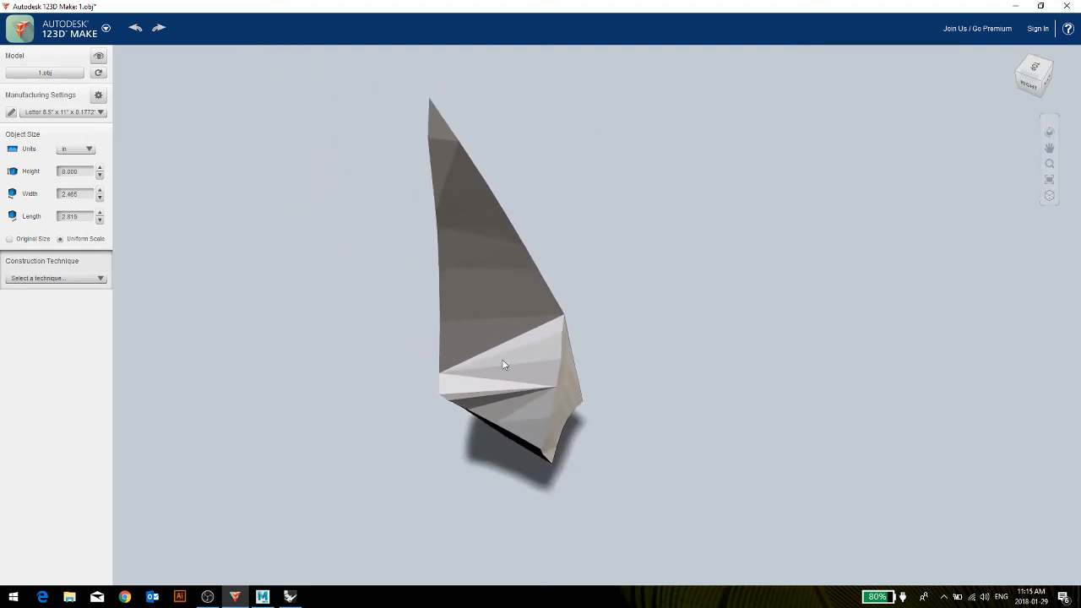
drag(502, 364, 636, 326)
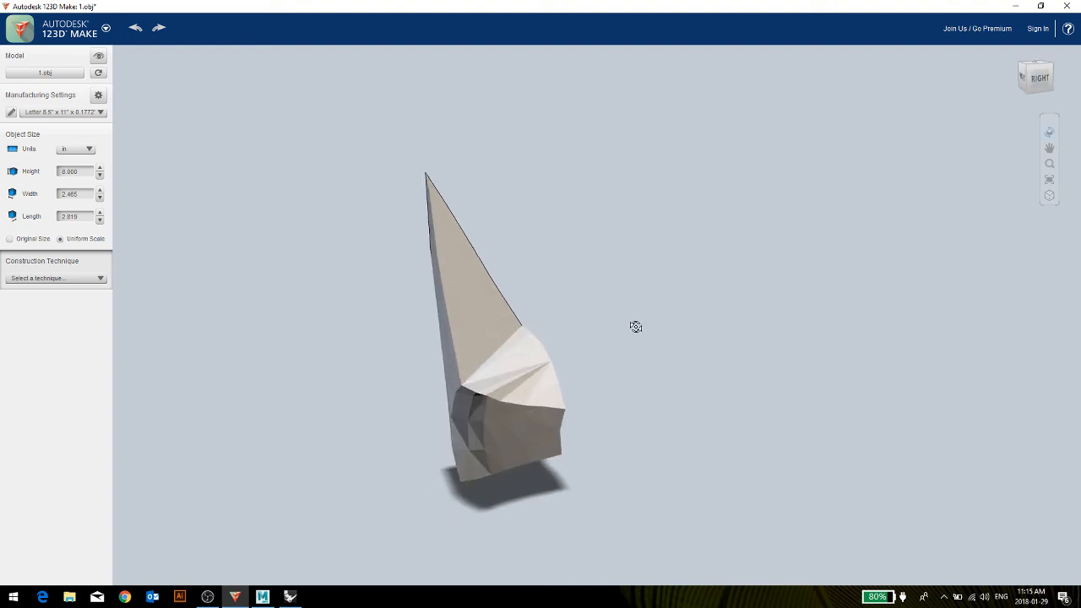
click(1050, 197)
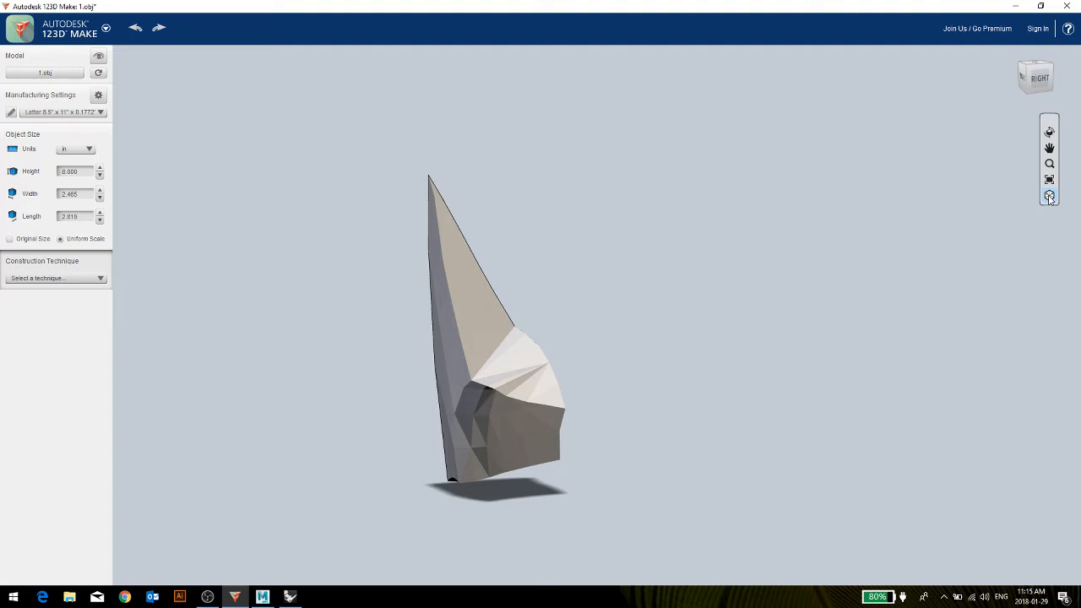
click(1050, 197)
click(1050, 196)
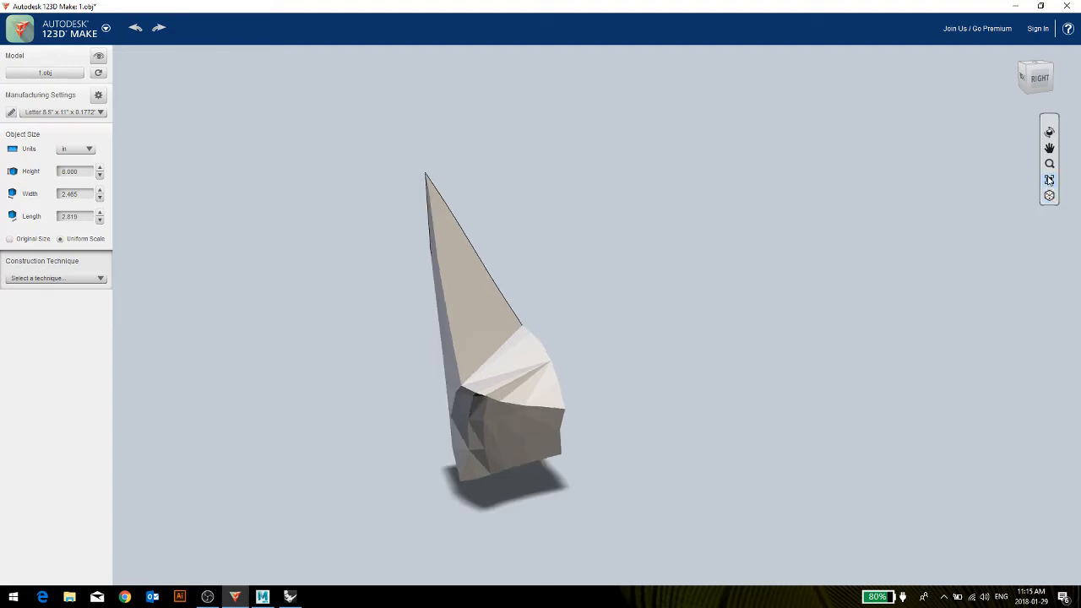
click(1050, 149)
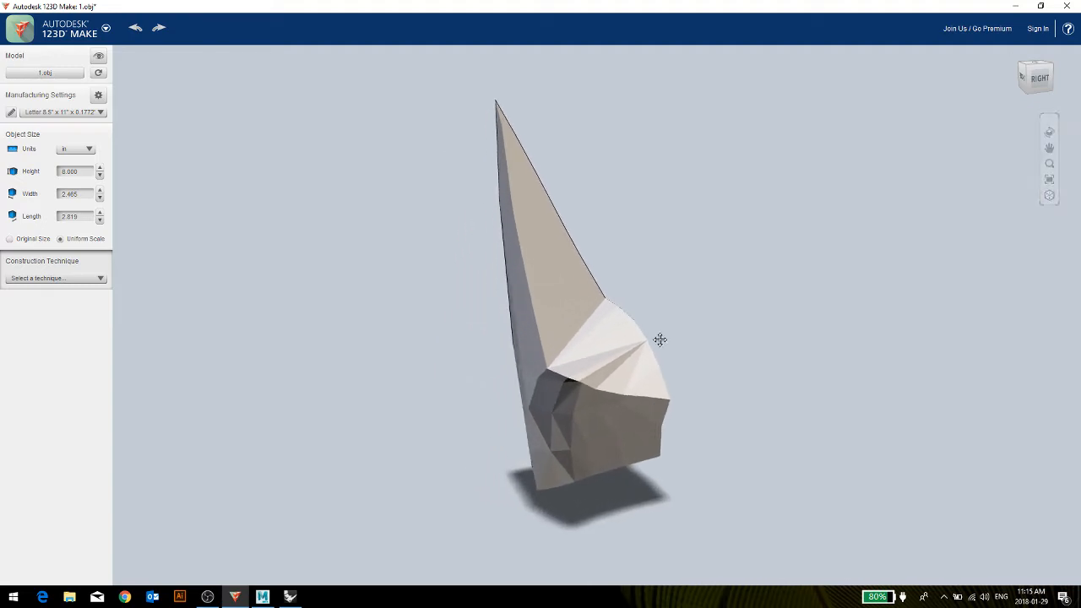
drag(659, 338, 669, 367)
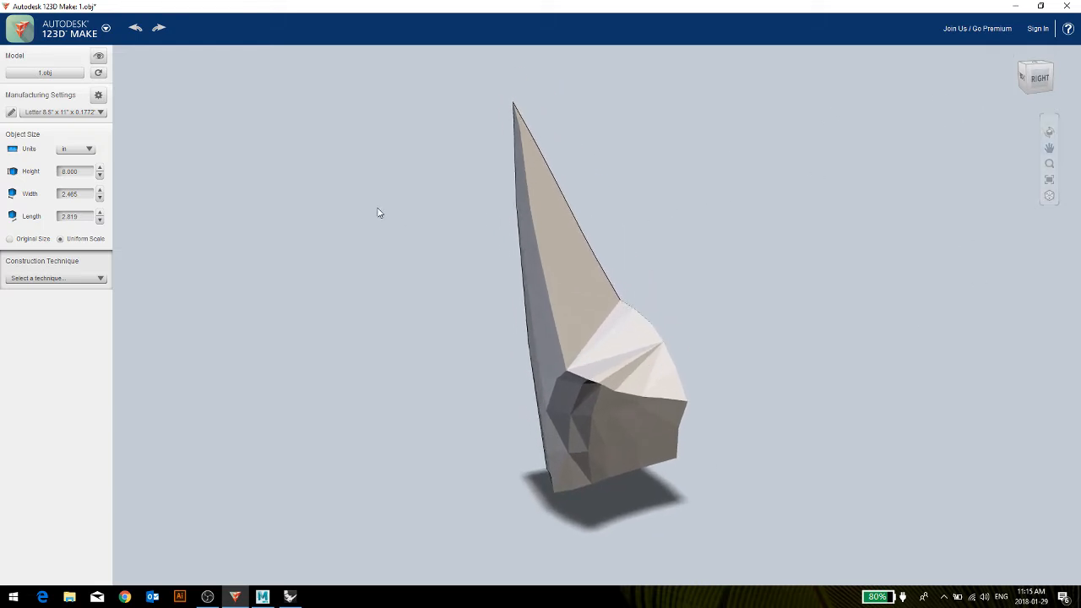
click(42, 30)
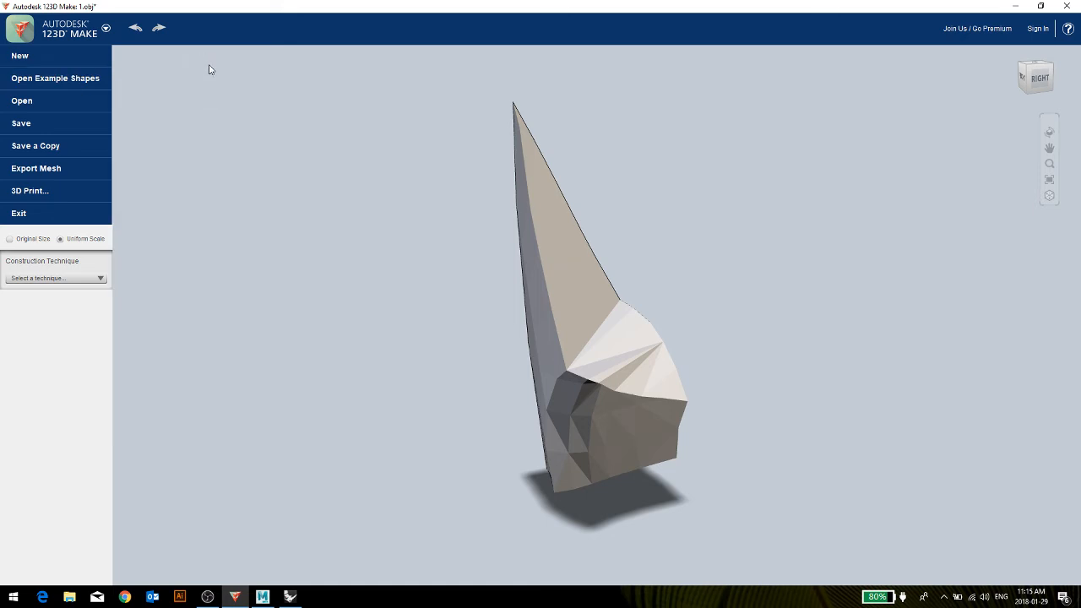
click(186, 80)
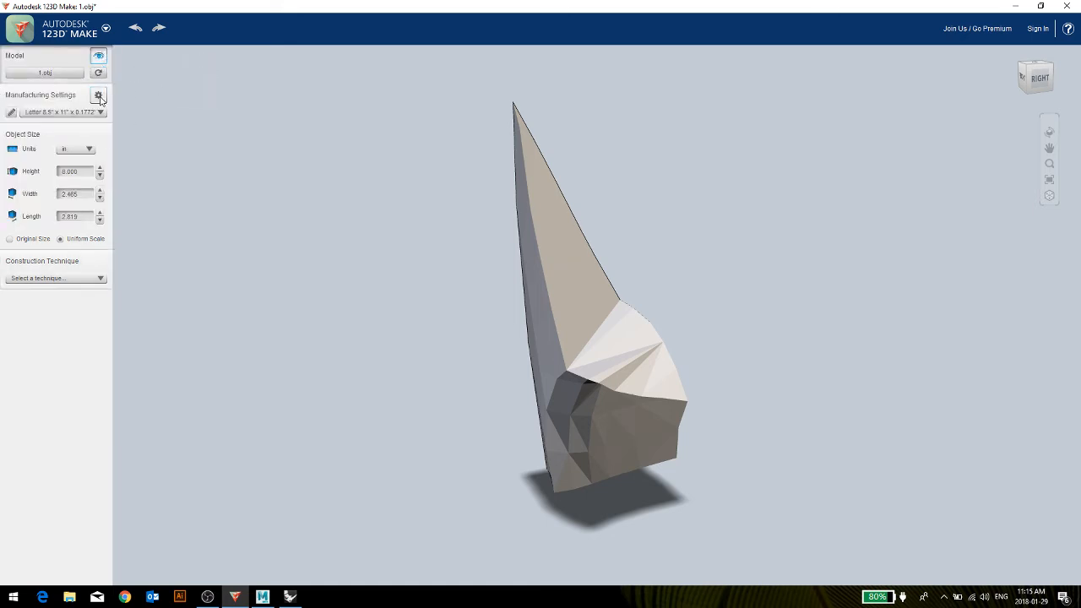
Show the material size settings of the current manufacturing preset.
click(99, 100)
click(103, 53)
click(99, 56)
mouse_move(75, 48)
click(98, 97)
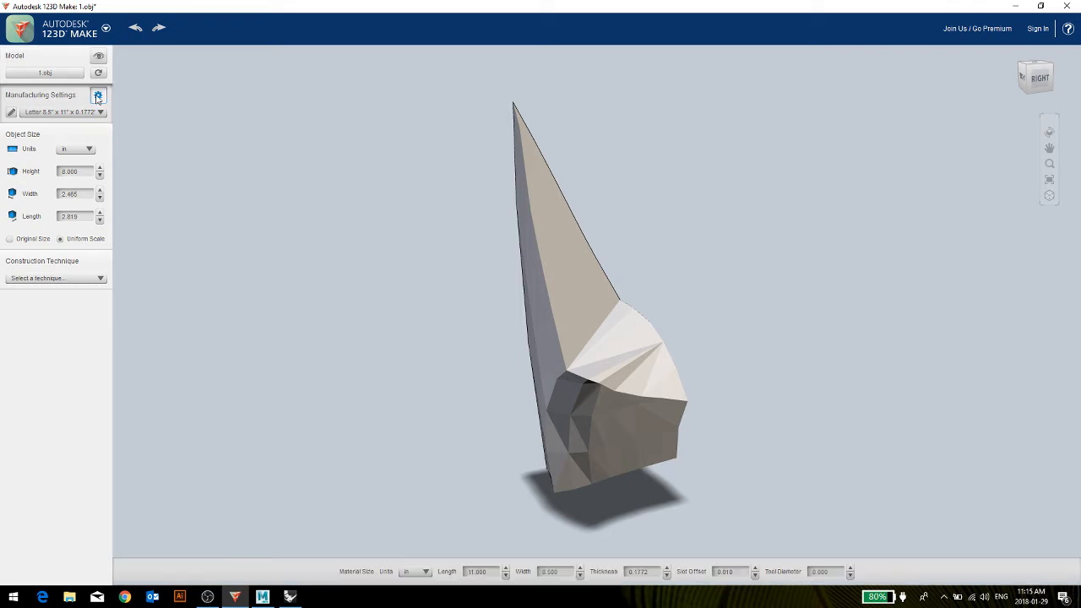
Add a new material preset named "sheet" in the Manufacturing Settings.
click(28, 115)
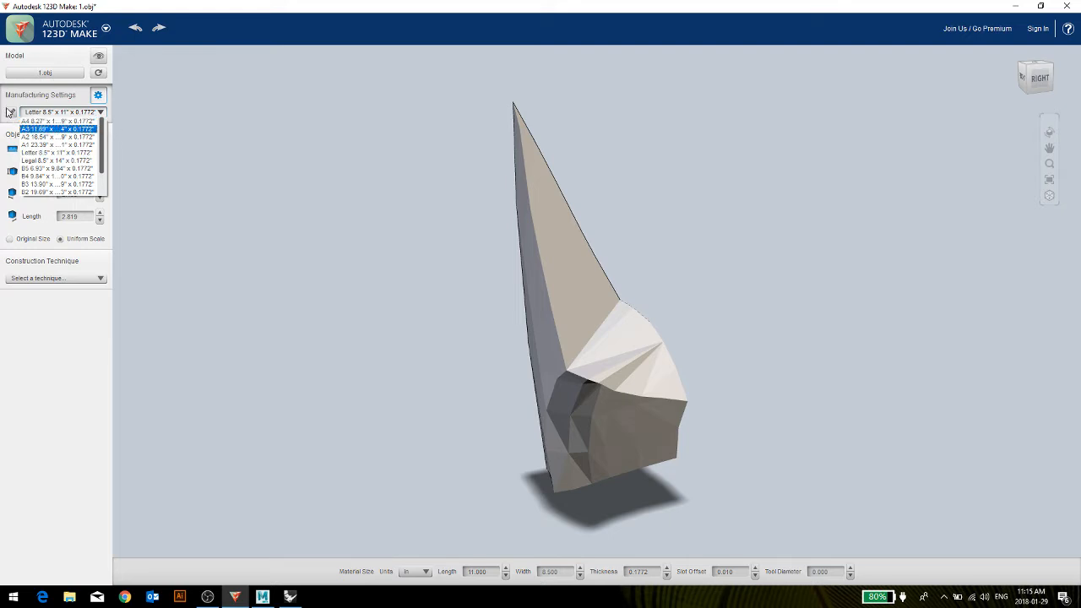
click(11, 112)
drag(427, 166, 301, 120)
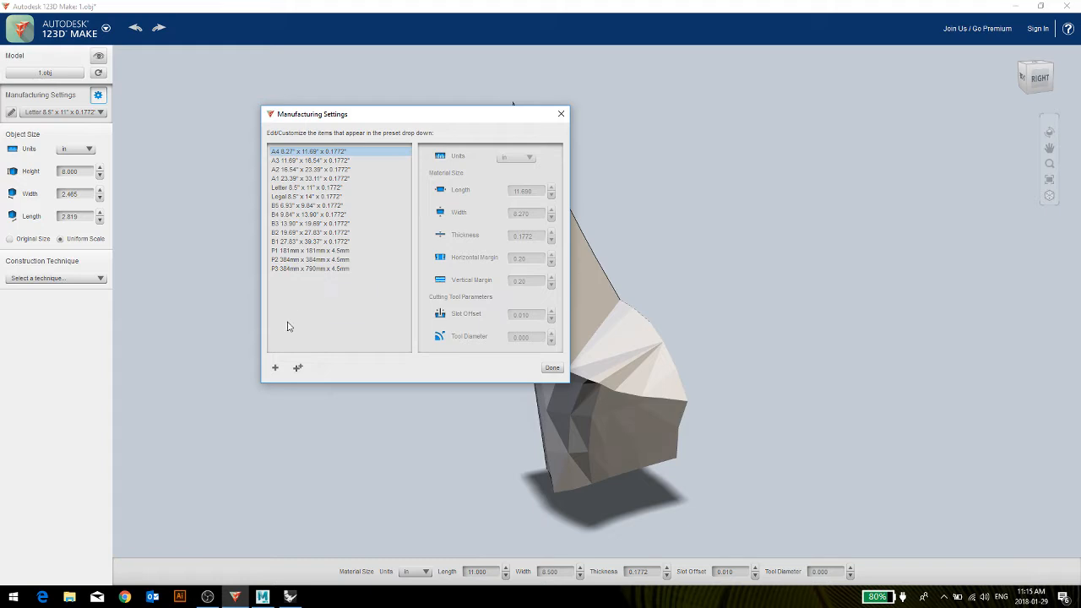
click(277, 369)
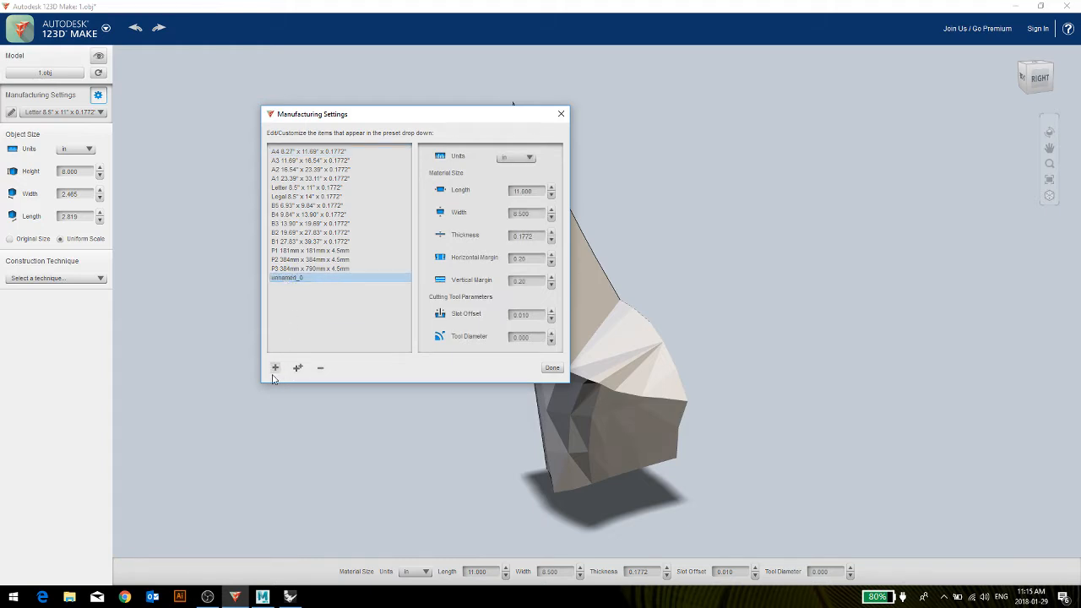
double_click(293, 278)
text(Sheet)
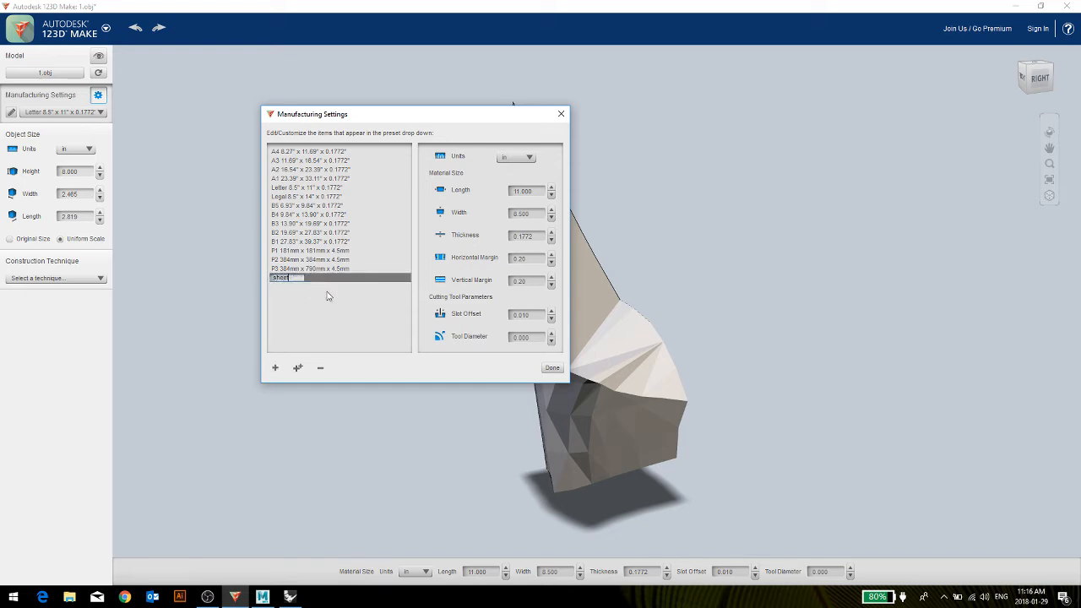
key(Return)
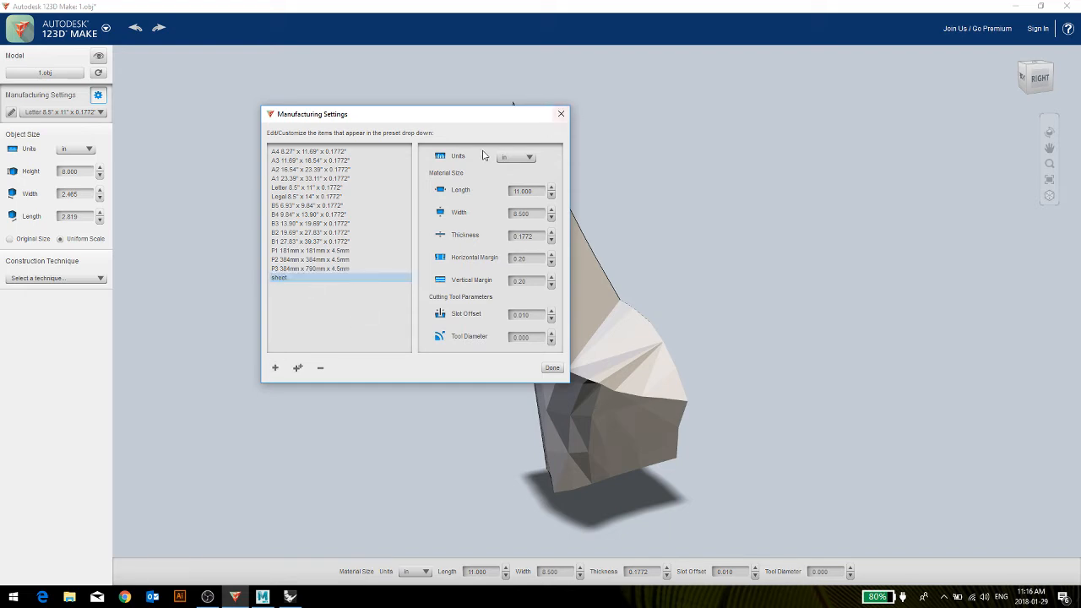
Set the "sheet" preset's material size in inches to length 26, width 11 and thickness 0.25, and close the Manufacturing Settings.
click(515, 158)
click(512, 165)
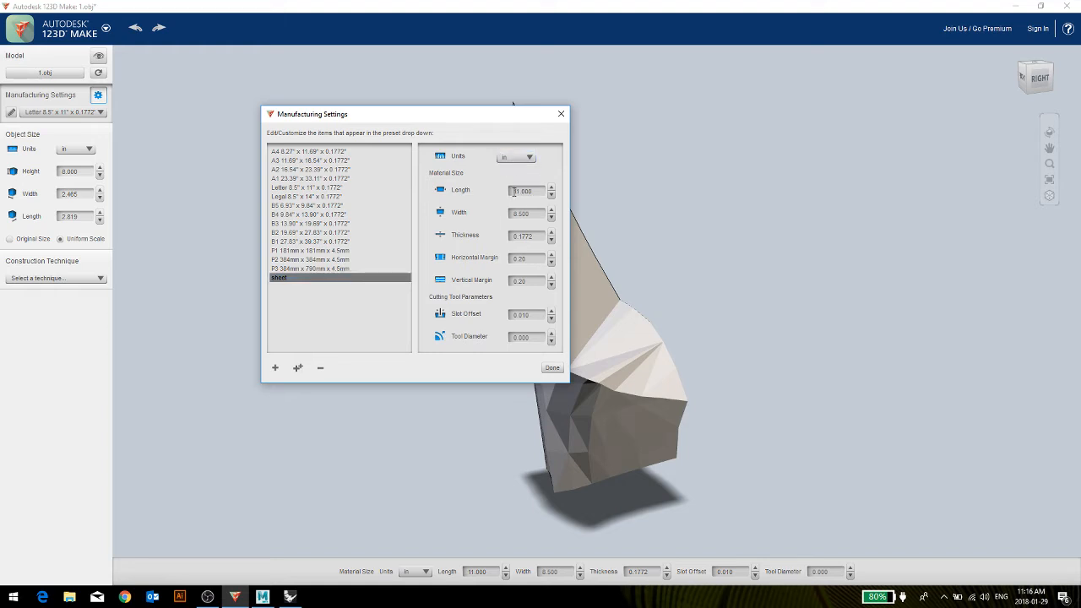
click(523, 191)
click(533, 215)
text(11)
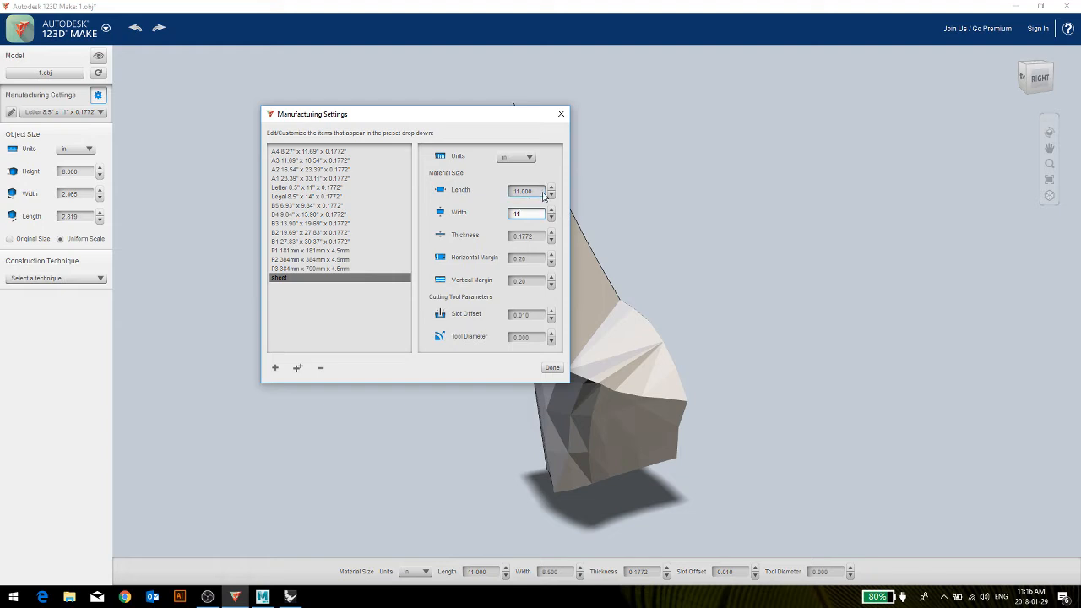
click(518, 194)
drag(533, 194, 361, 200)
text(2)
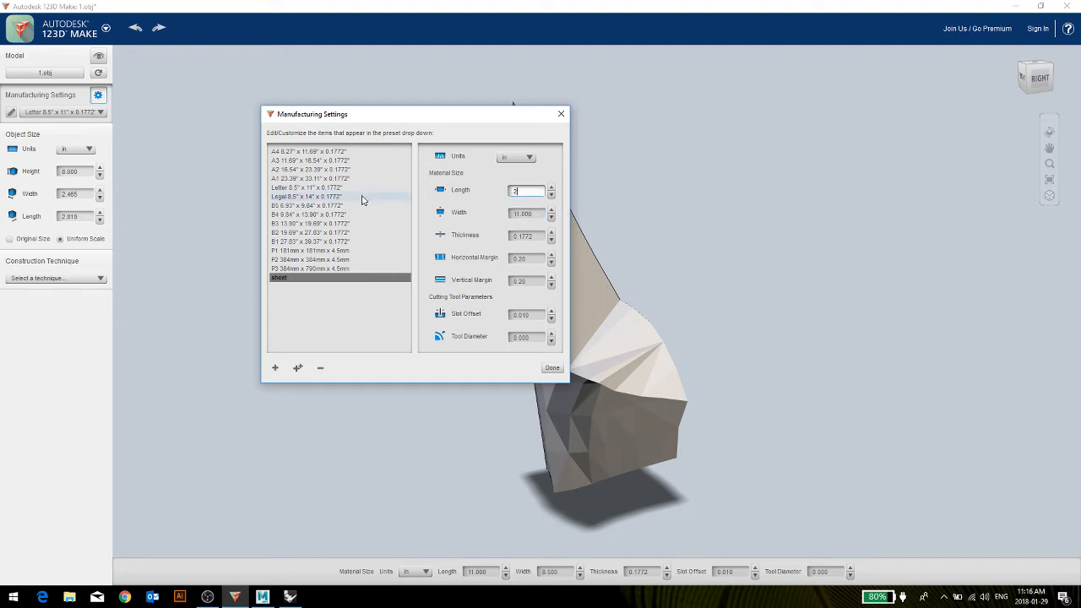
text(6)
drag(534, 236, 525, 239)
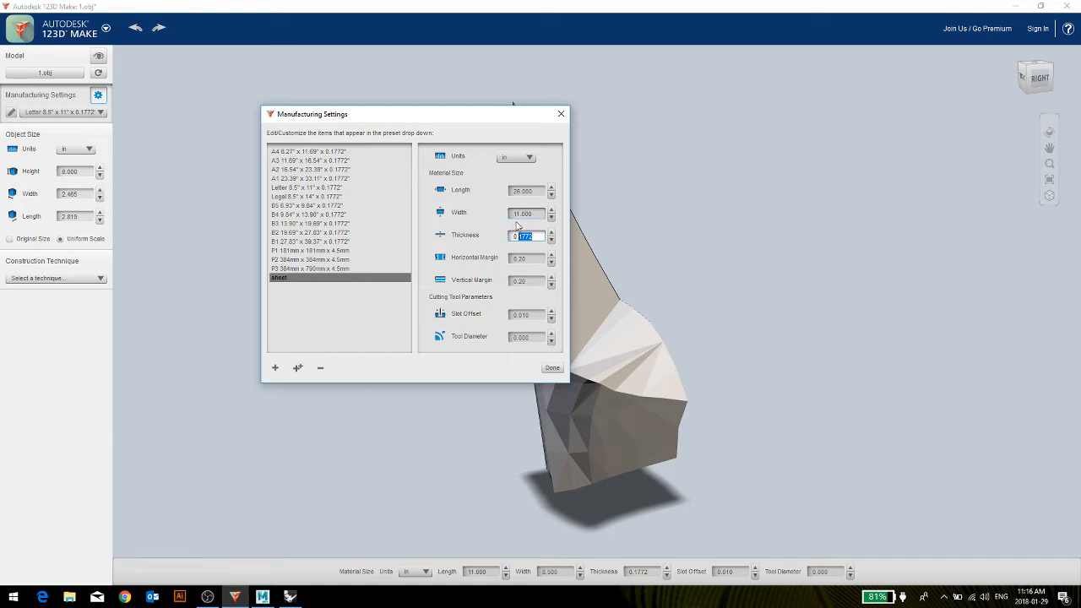
text(.25)
click(550, 368)
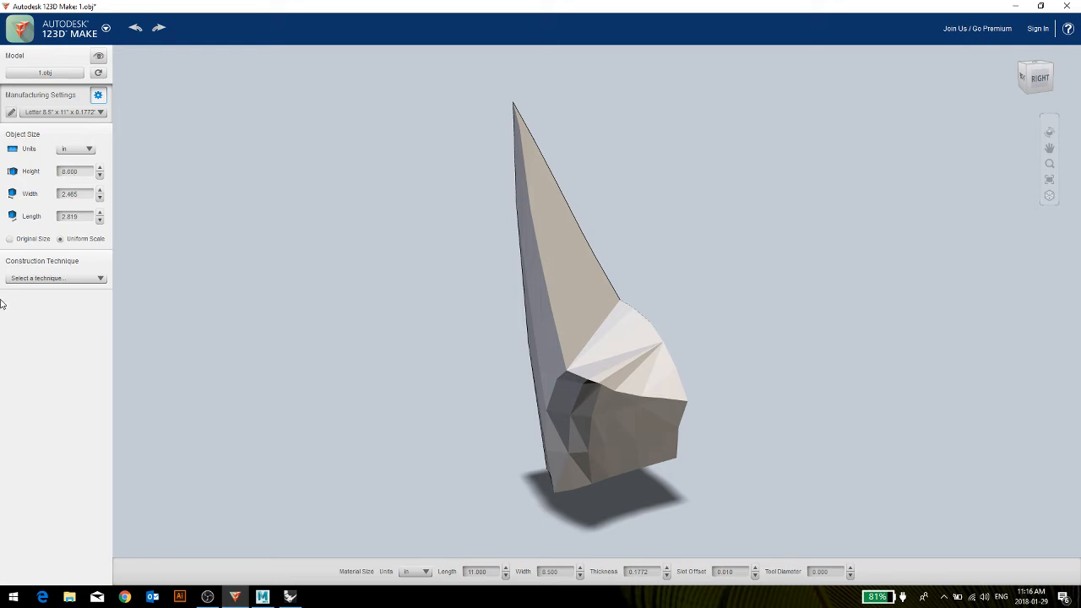
Scale the model uniformly to a height of 4 in.
click(84, 173)
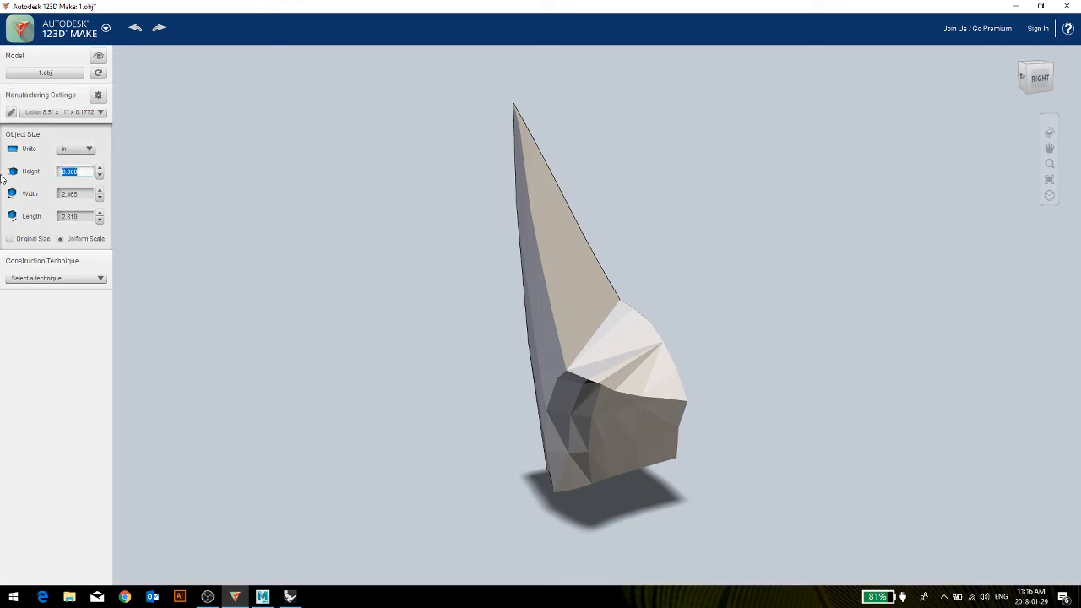
text(4)
key(Return)
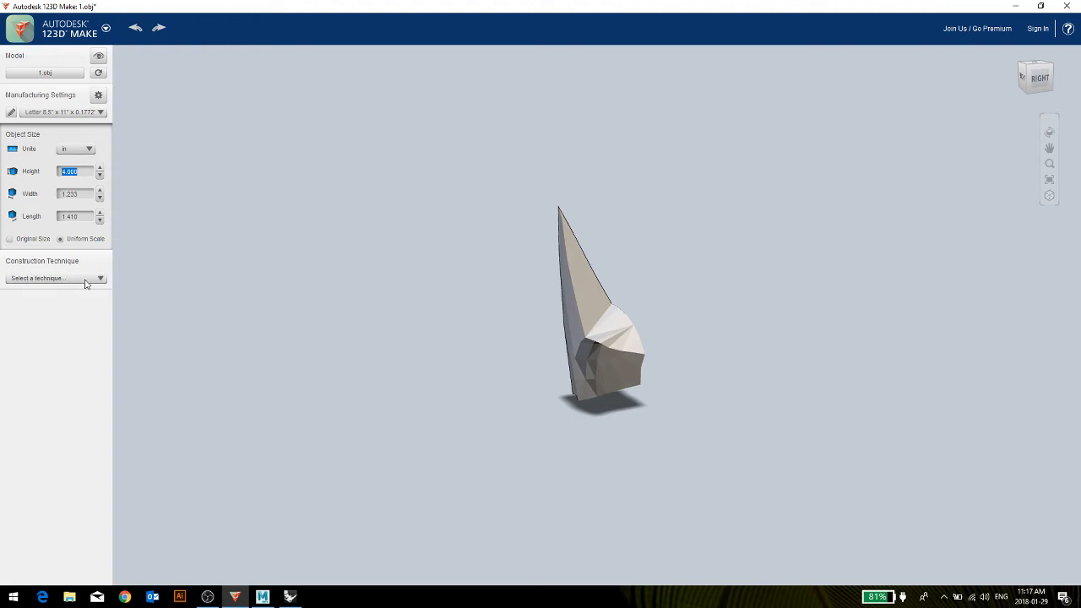
Choose Stacked Slices as the construction technique for the model.
click(106, 28)
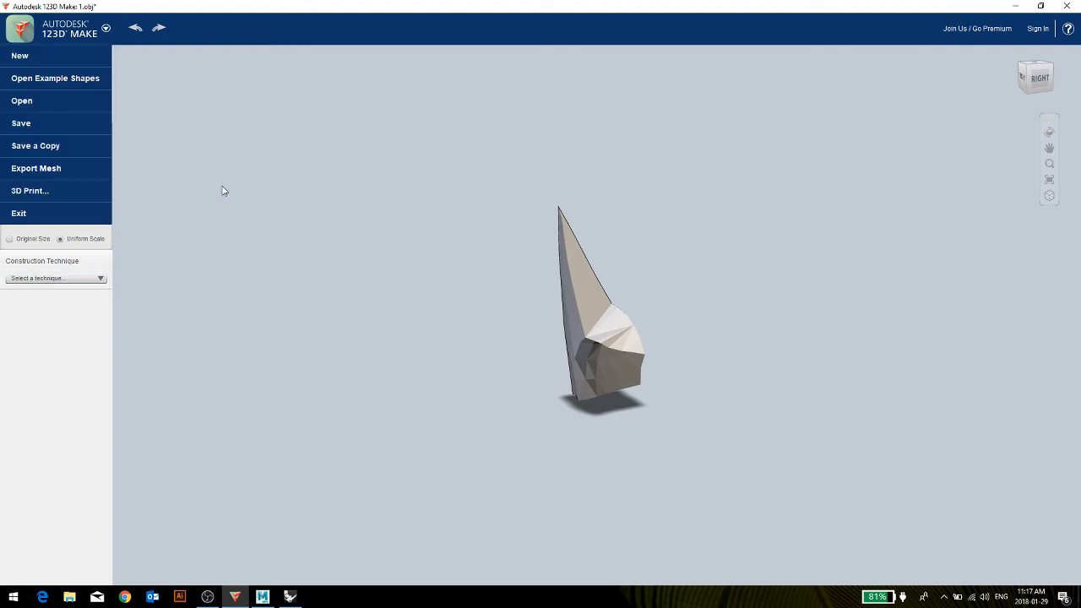
click(222, 191)
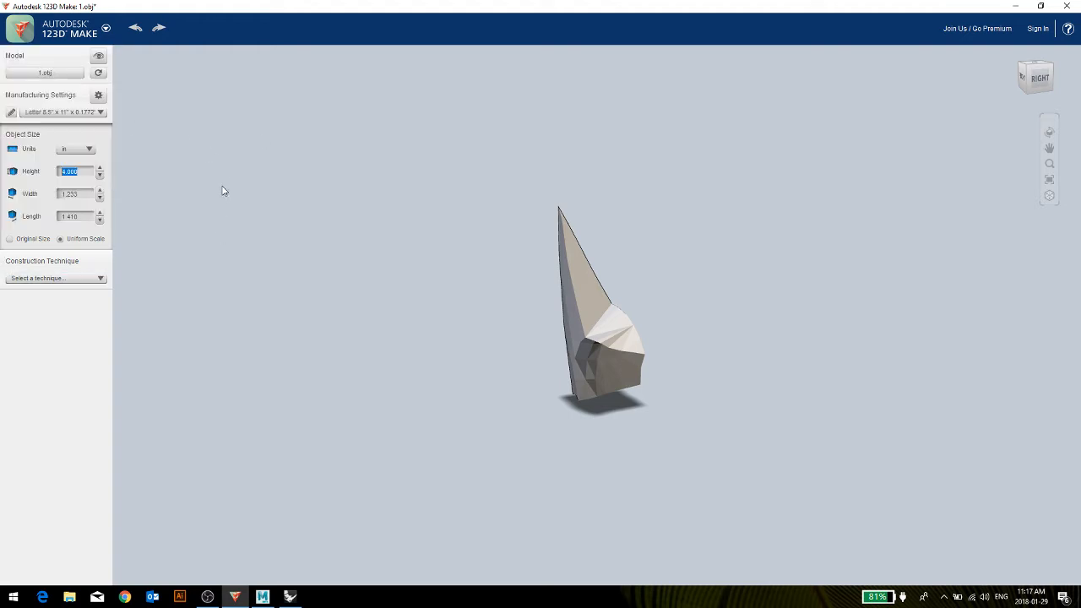
click(42, 279)
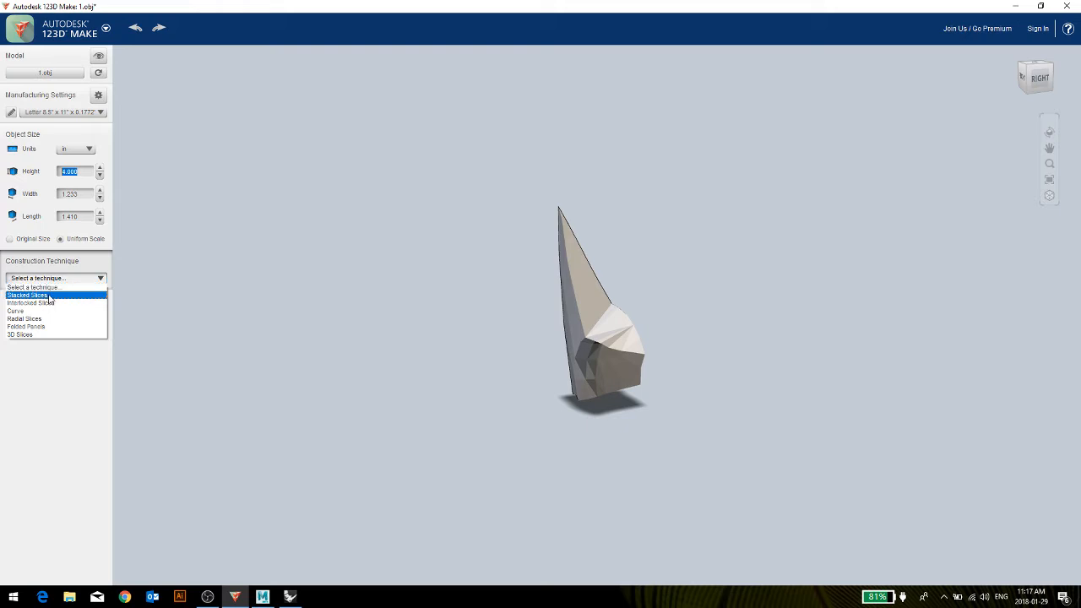
click(49, 296)
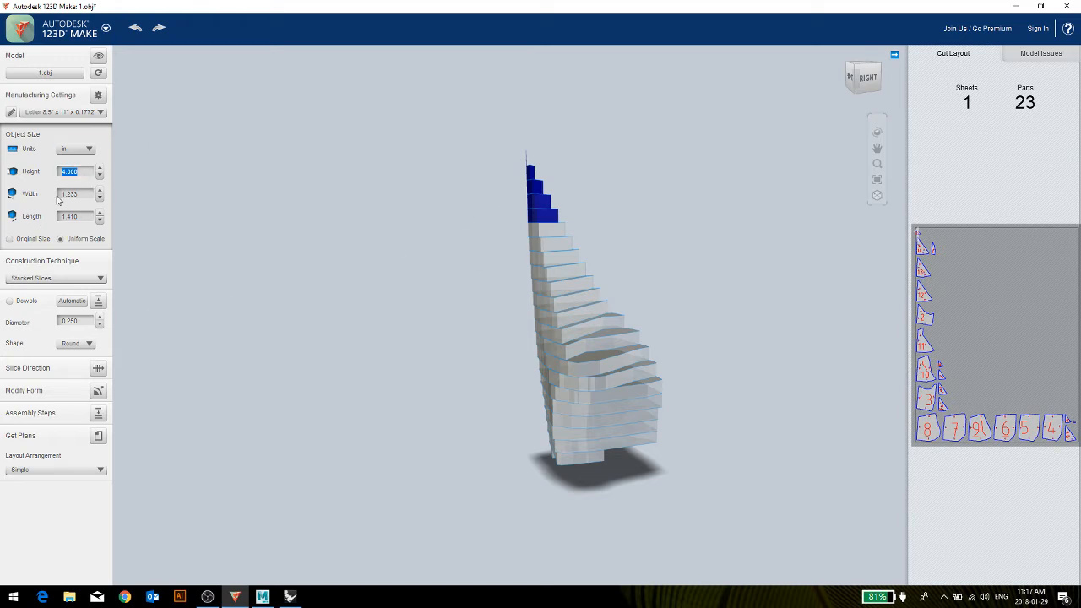
Edit the material thickness of the "sheet" preset in the Manufacturing Settings and close the dialog.
click(10, 112)
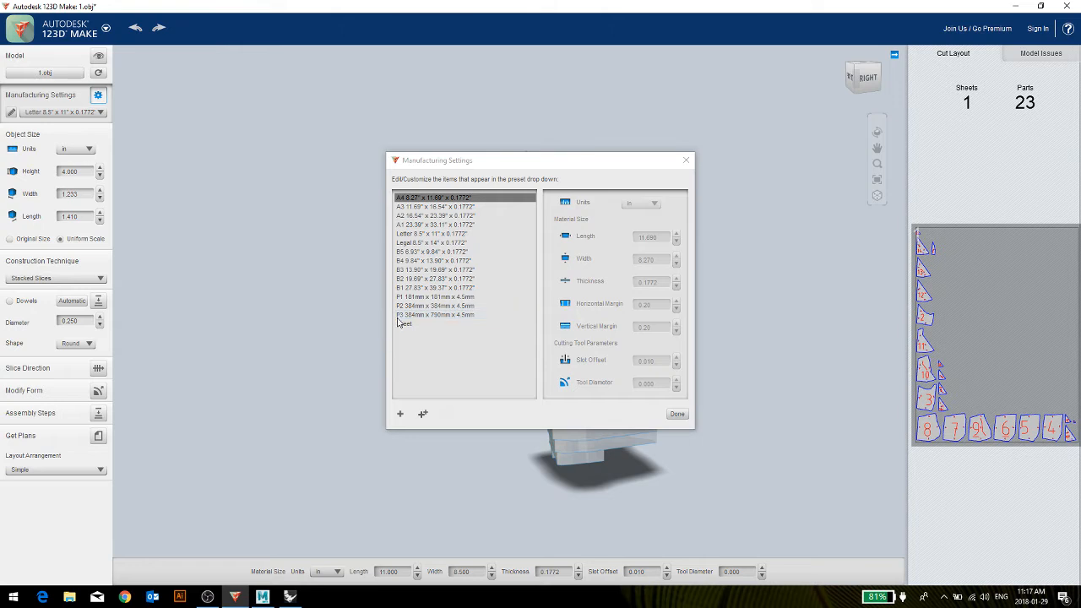
click(409, 326)
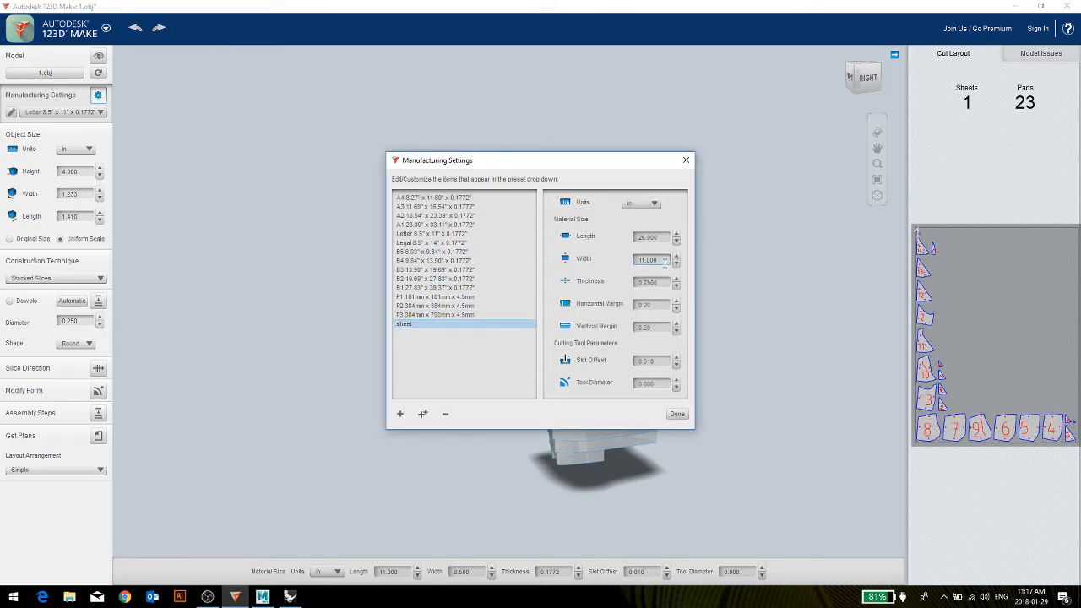
drag(663, 283, 642, 283)
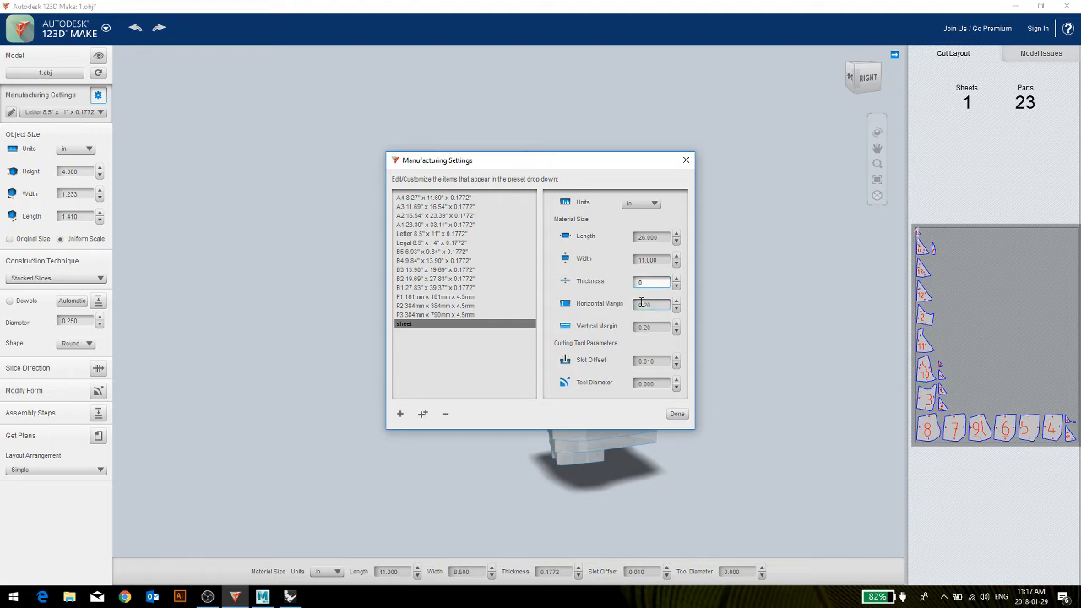
click(676, 413)
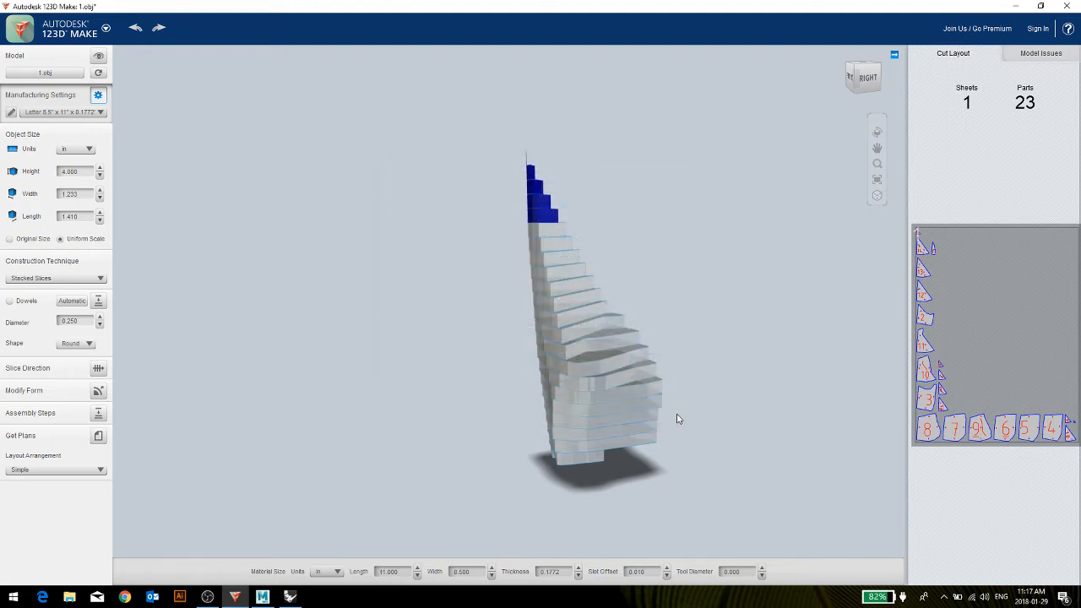
Try the Interlocked Slices construction technique on the model and switch back to Stacked Slices.
click(93, 279)
click(39, 304)
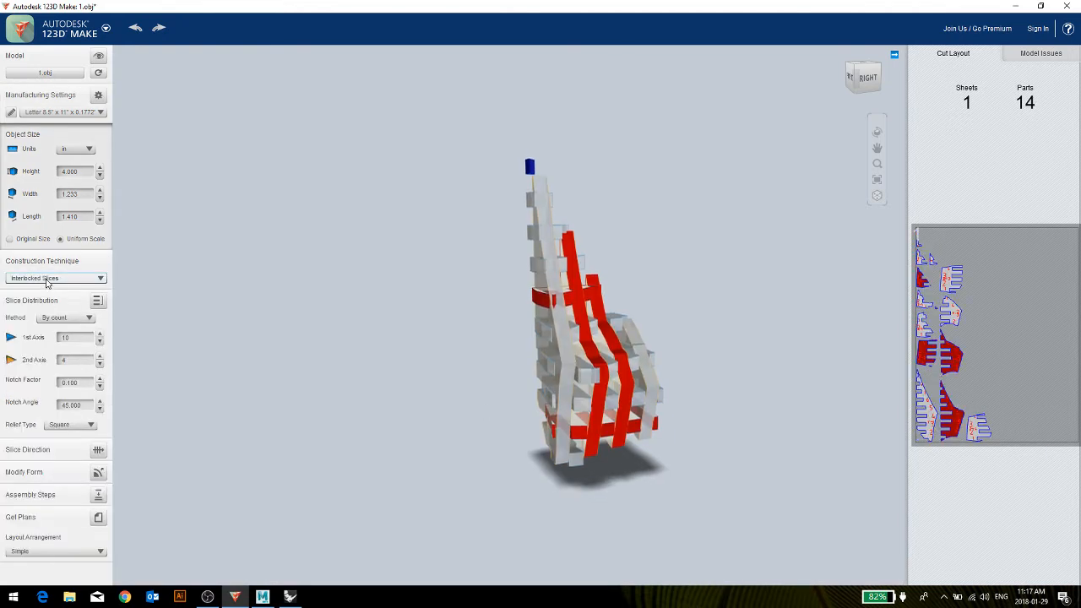
click(47, 280)
click(44, 294)
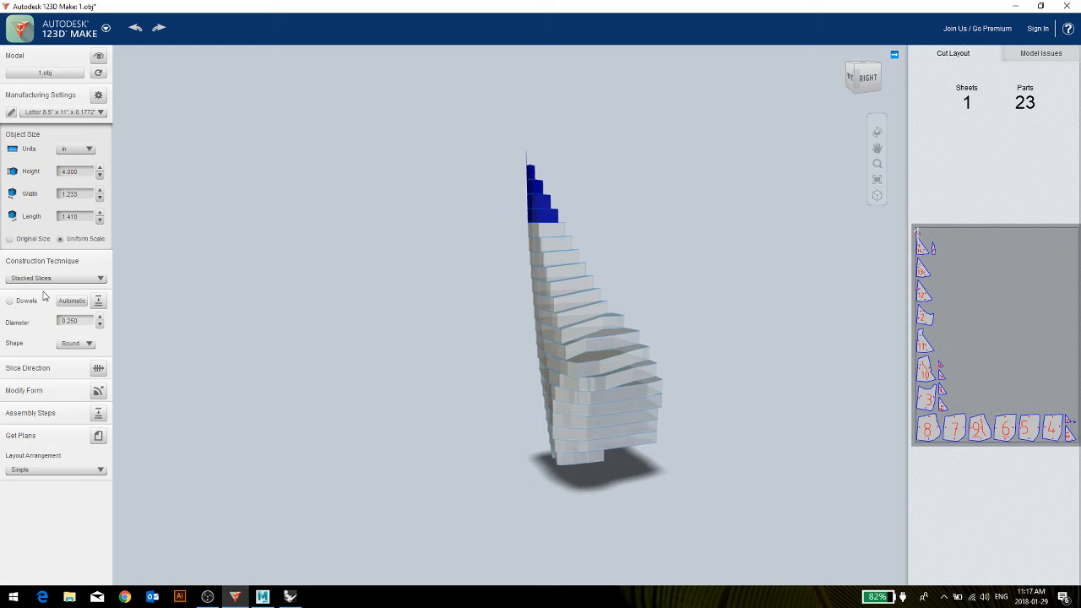
Enable dowels for the stacked slices and position one dowel through the wide lower part of the model.
click(72, 322)
drag(467, 325, 487, 374)
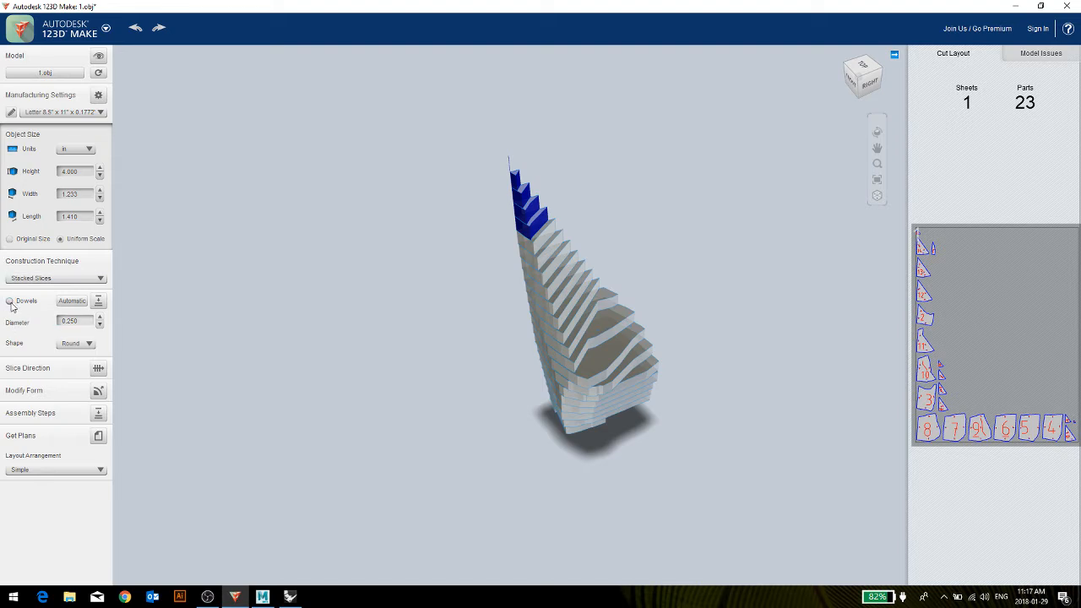
click(9, 301)
drag(616, 253, 602, 324)
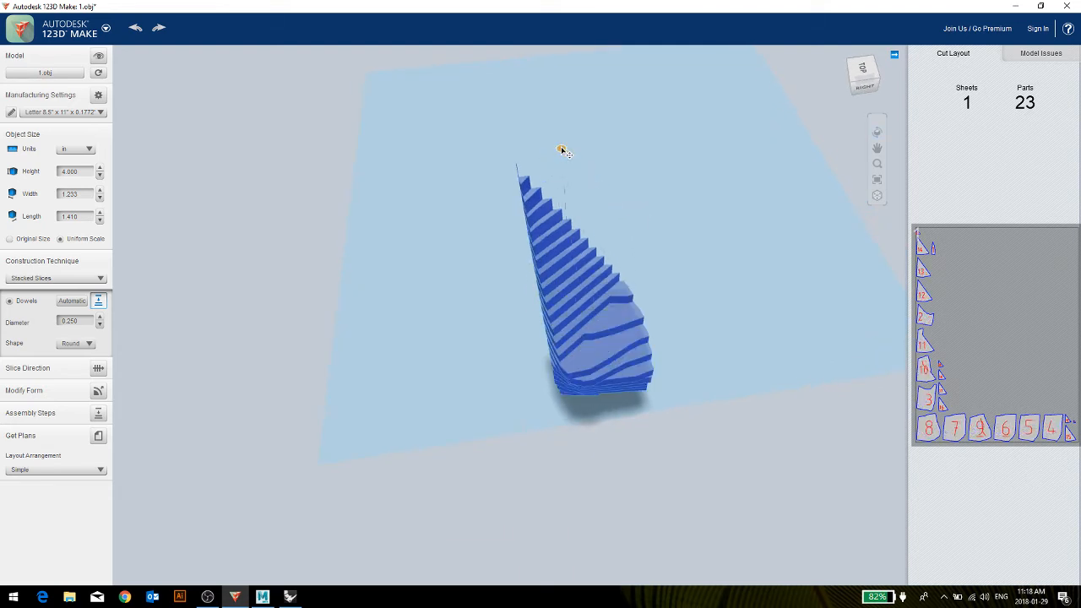
drag(561, 149, 591, 197)
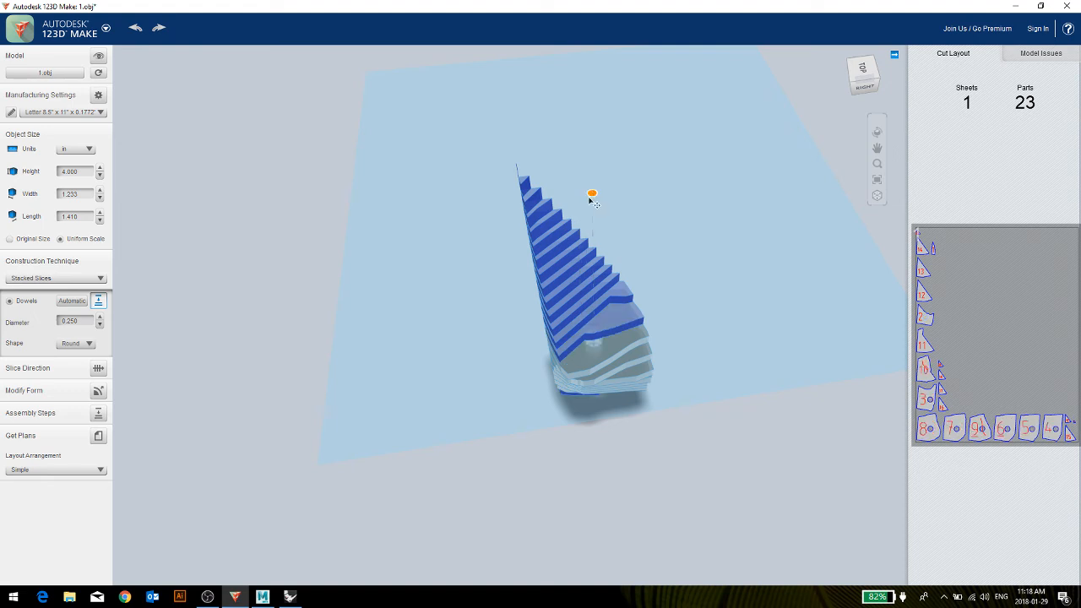
right_drag(567, 352, 594, 358)
Set the dowel diameter to 0.1 in and position two separate dowels through the model's lower slices.
drag(87, 323, 69, 328)
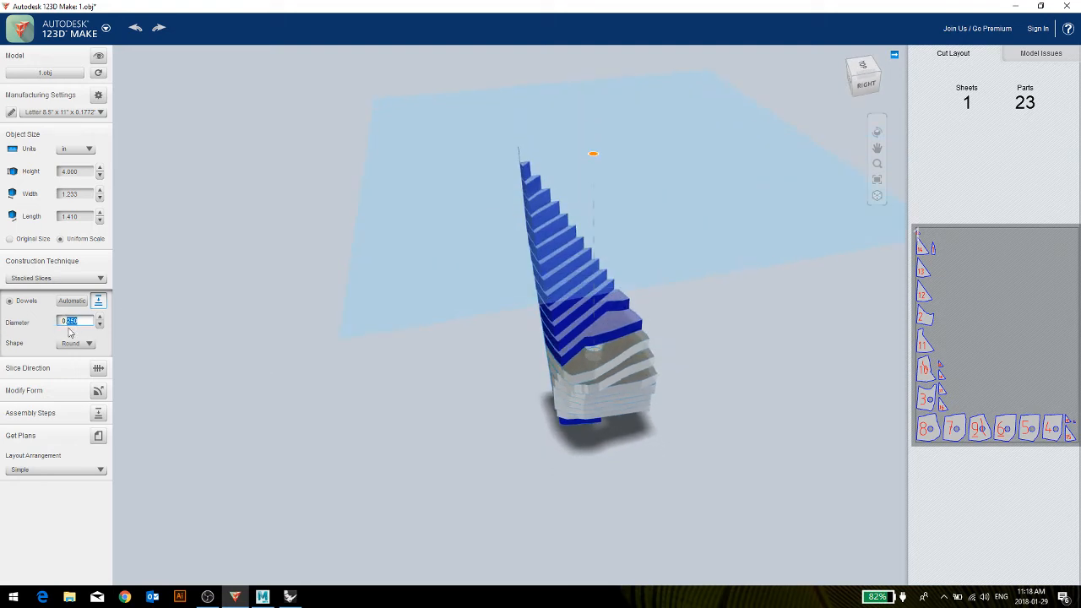
key(Return)
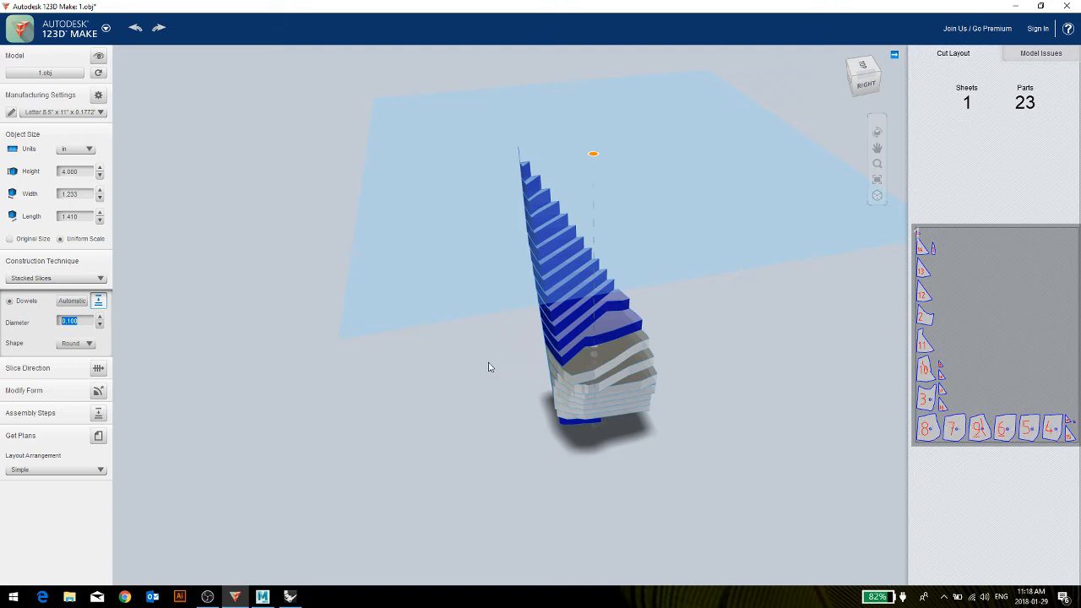
right_drag(490, 367, 490, 406)
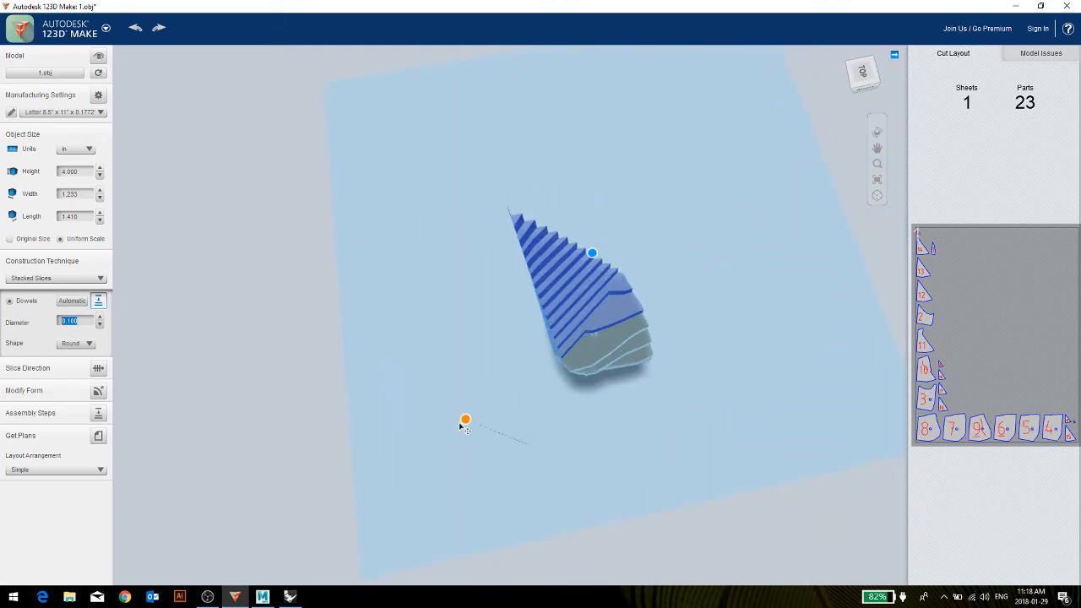
drag(471, 413, 588, 209)
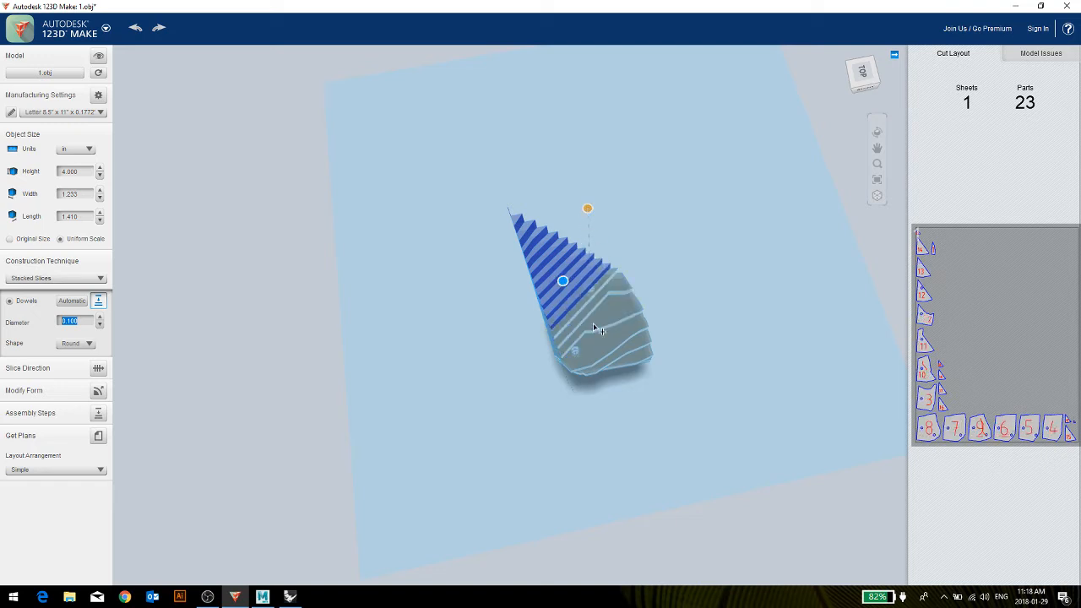
right_drag(595, 349, 629, 340)
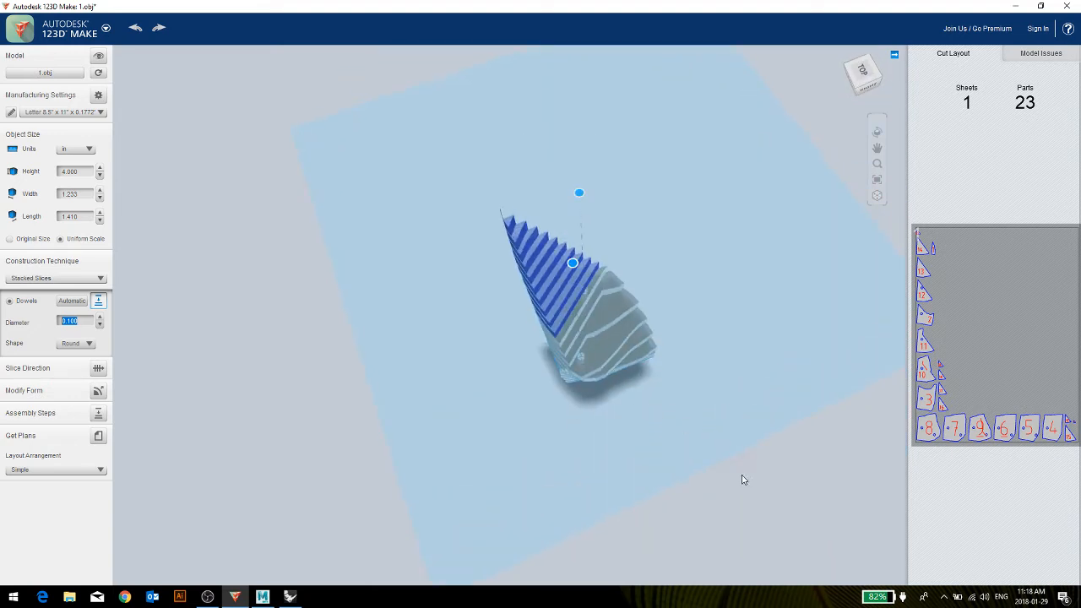
Change the dowel shape to Square.
click(74, 344)
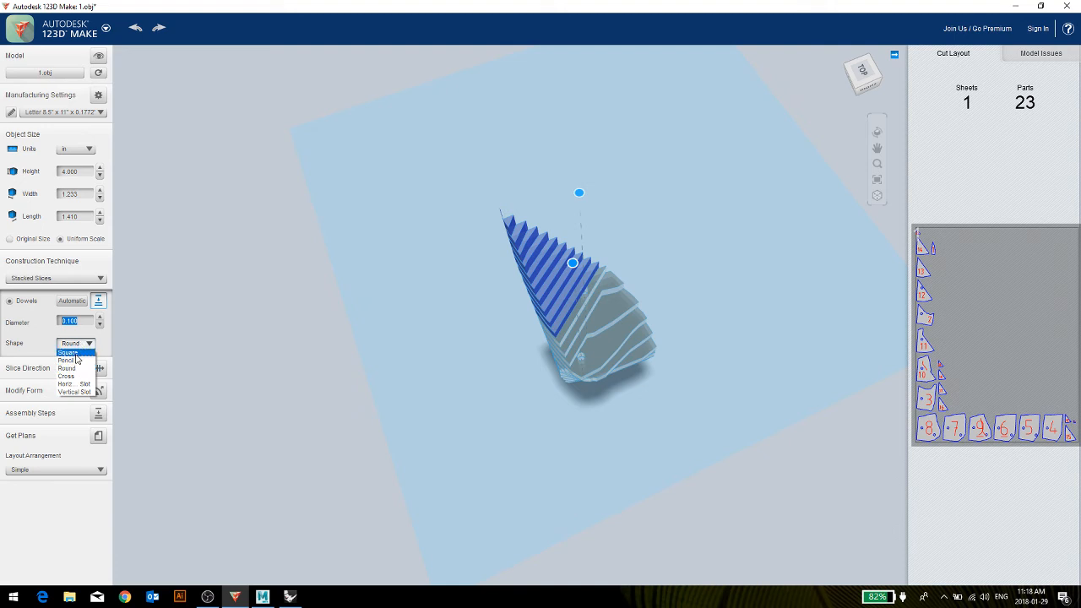
click(75, 359)
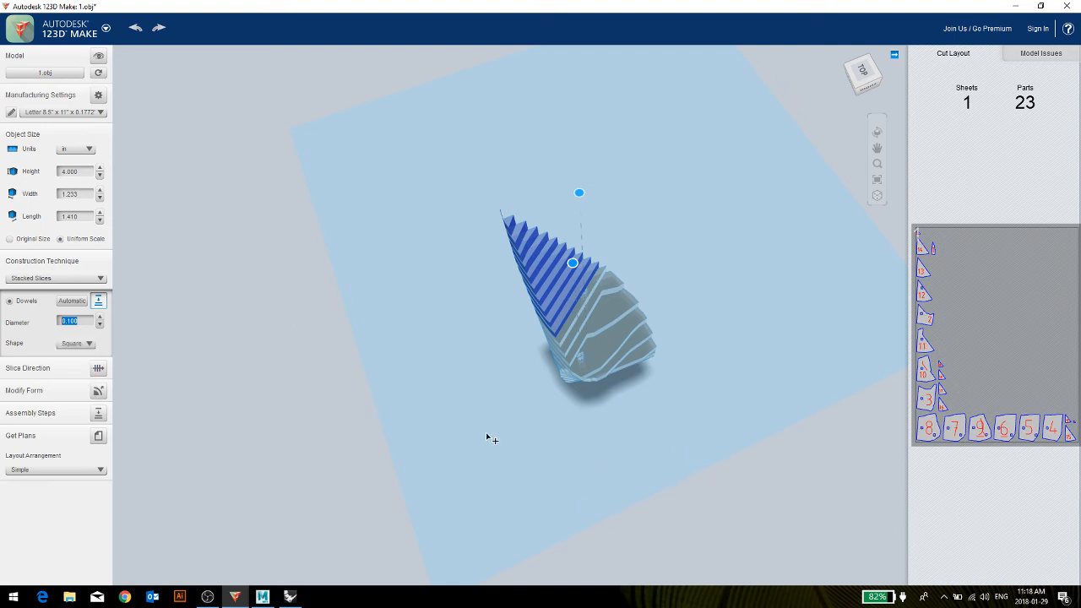
right_drag(459, 416, 426, 385)
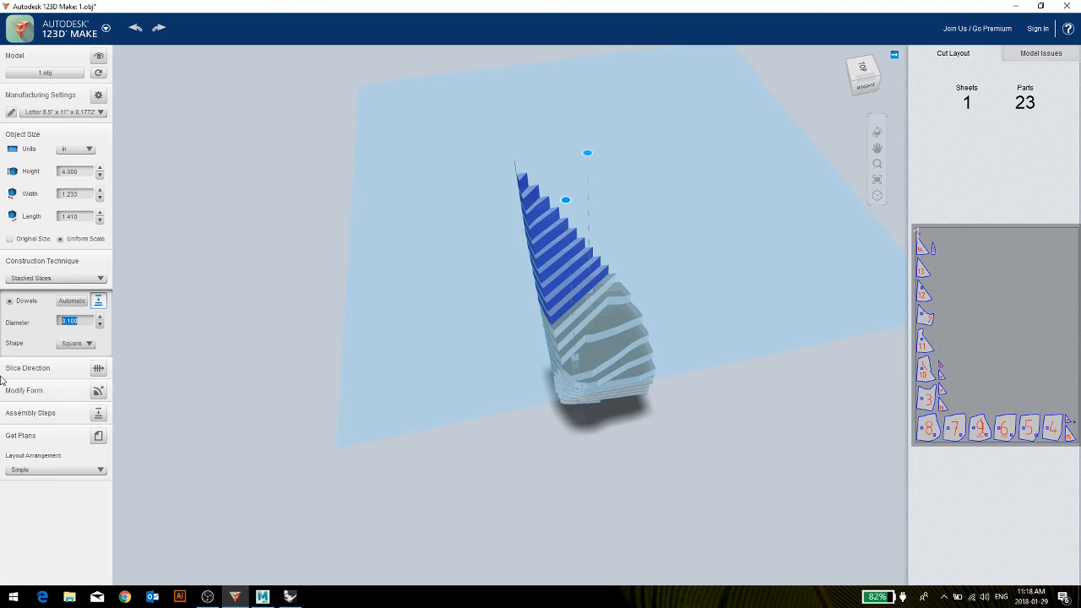
Rotate the slice direction with the free rotation handle until the slices stand upright along the model's height.
click(99, 369)
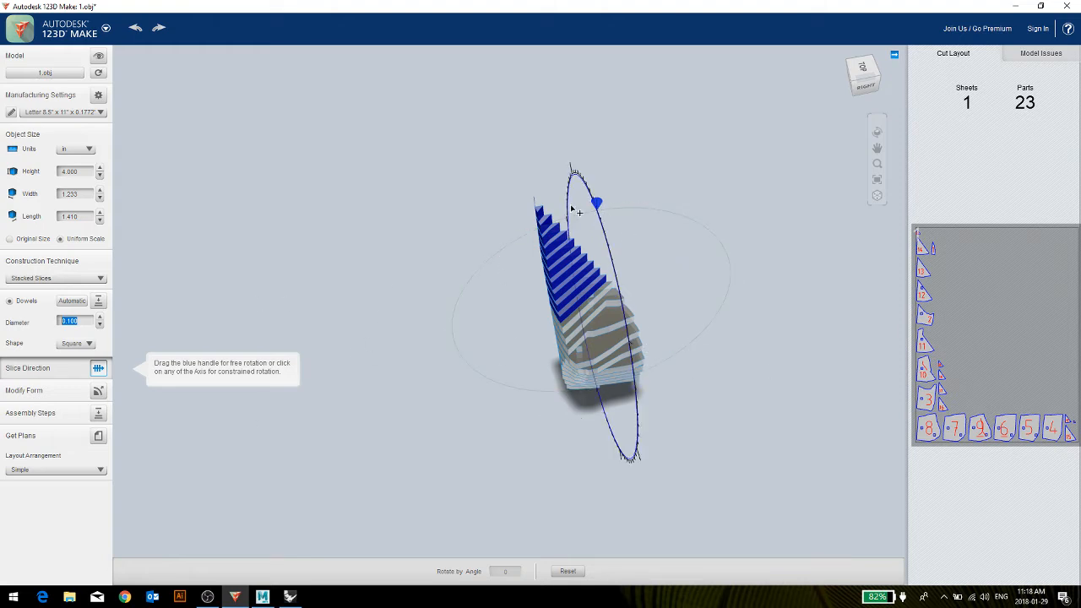
drag(589, 196, 610, 244)
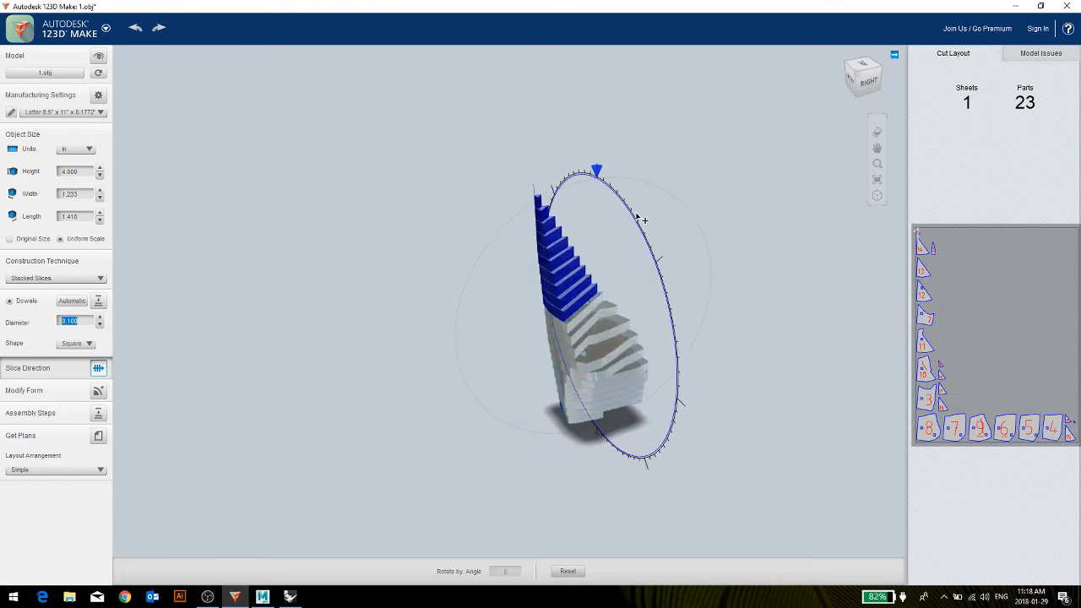
drag(597, 172, 708, 414)
drag(485, 459, 452, 445)
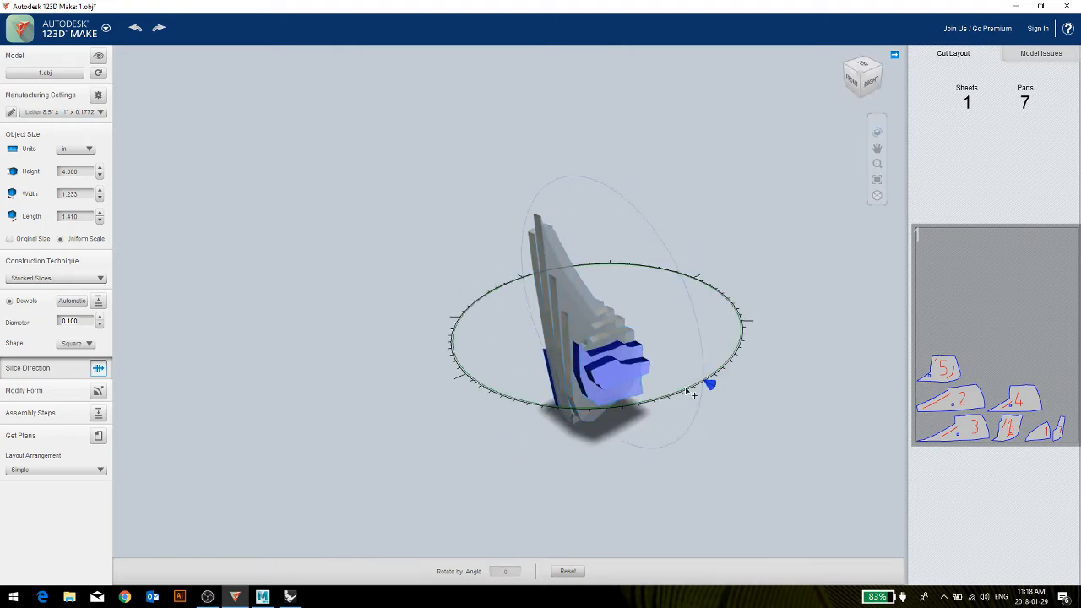
Rotate the slice direction further with its handle so the slices cut diagonally through the model.
drag(710, 385, 693, 265)
drag(752, 374, 607, 368)
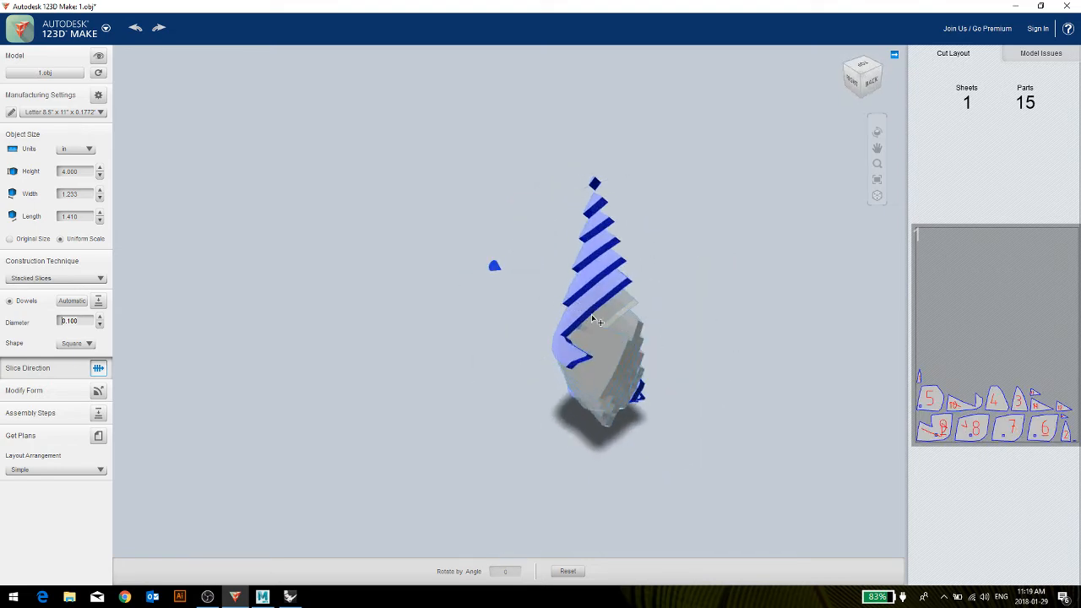
drag(393, 306, 683, 331)
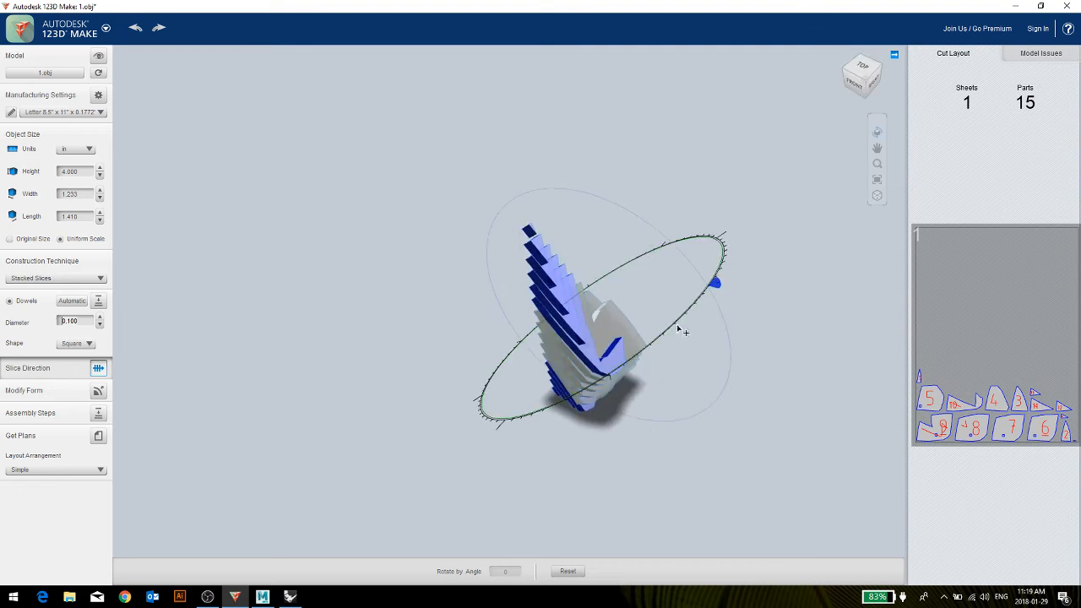
drag(715, 283, 751, 222)
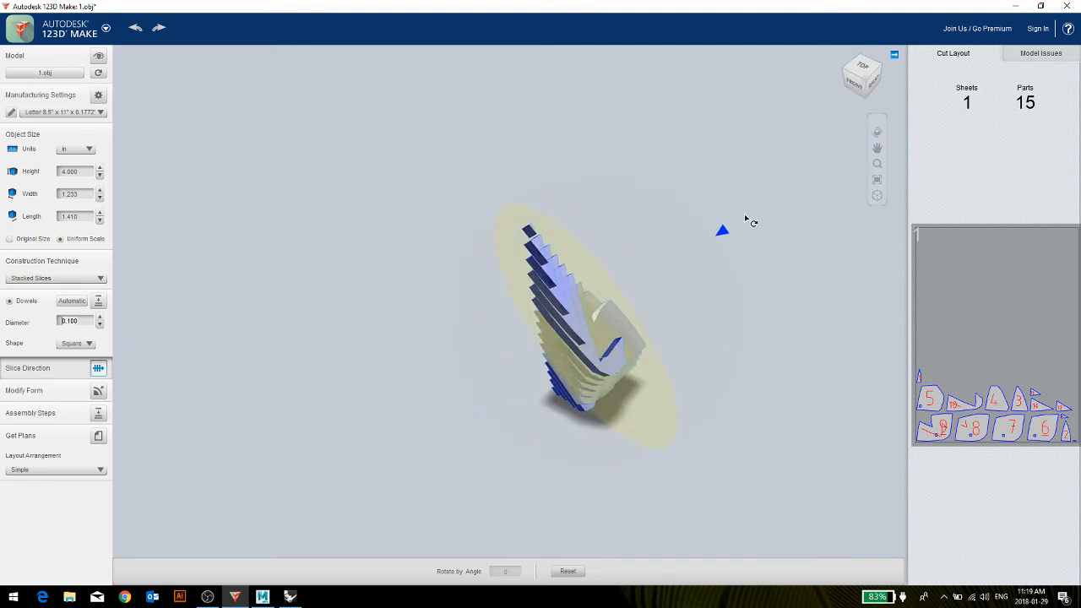
drag(742, 410, 433, 390)
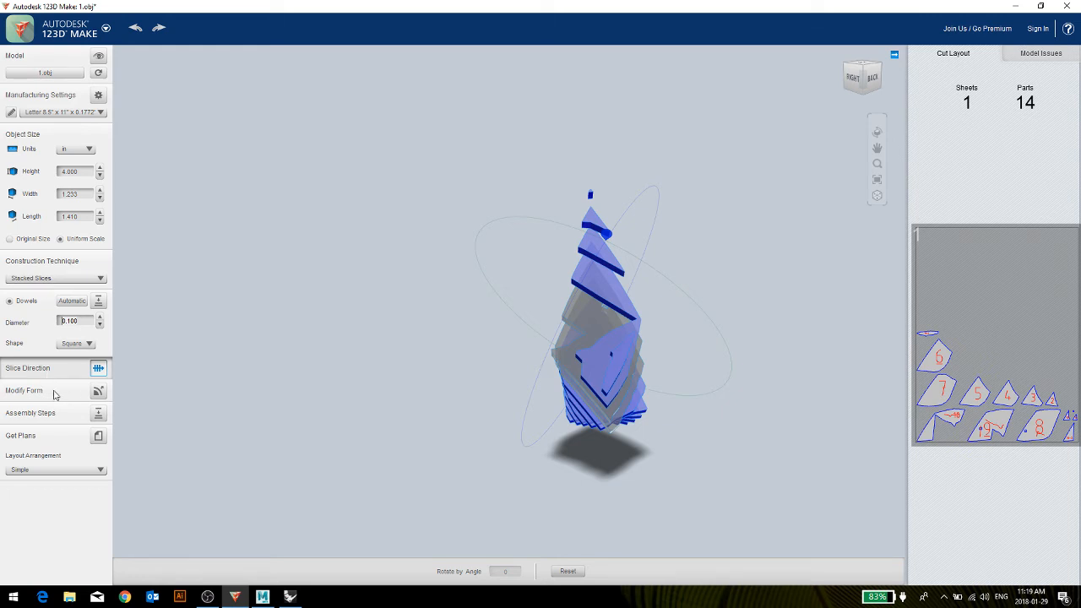
Rotate the slice direction with its handle until the slices lie roughly horizontal, stacked along the model's height.
click(98, 391)
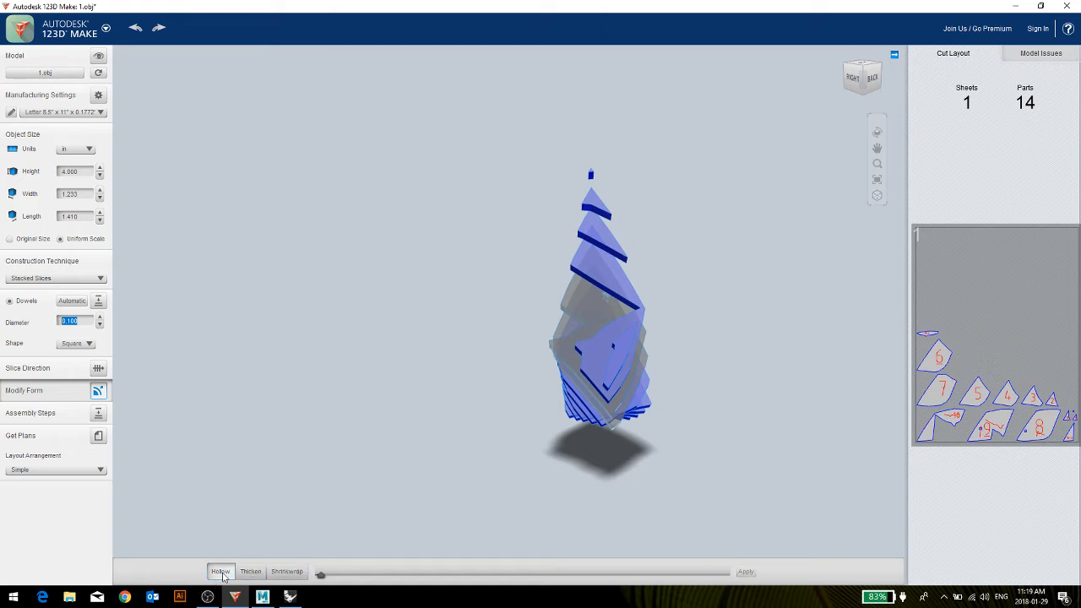
click(97, 371)
right_drag(573, 358, 703, 245)
click(688, 244)
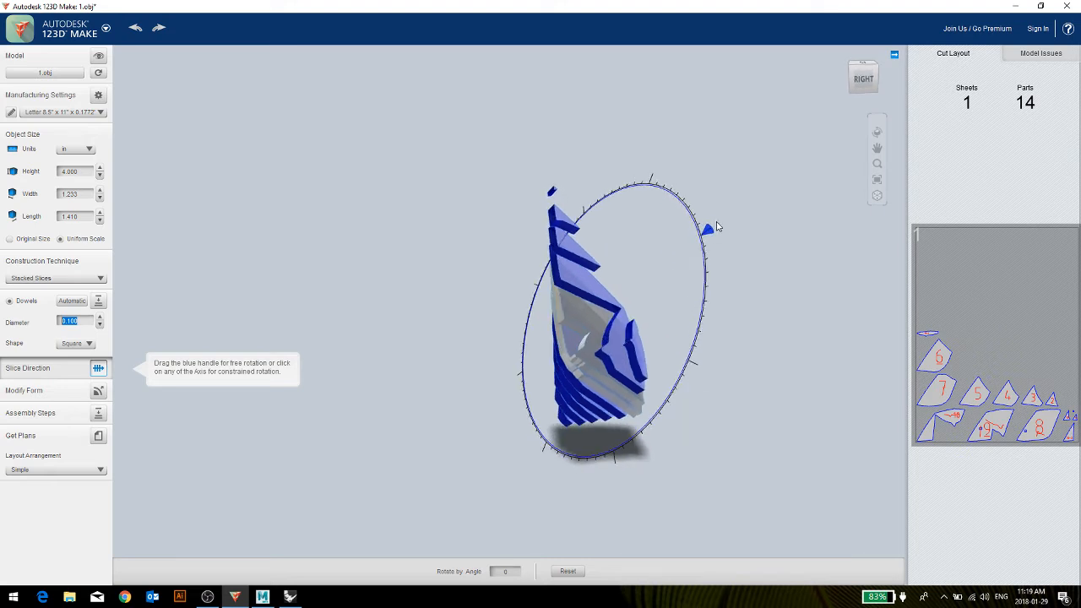
drag(710, 230, 654, 167)
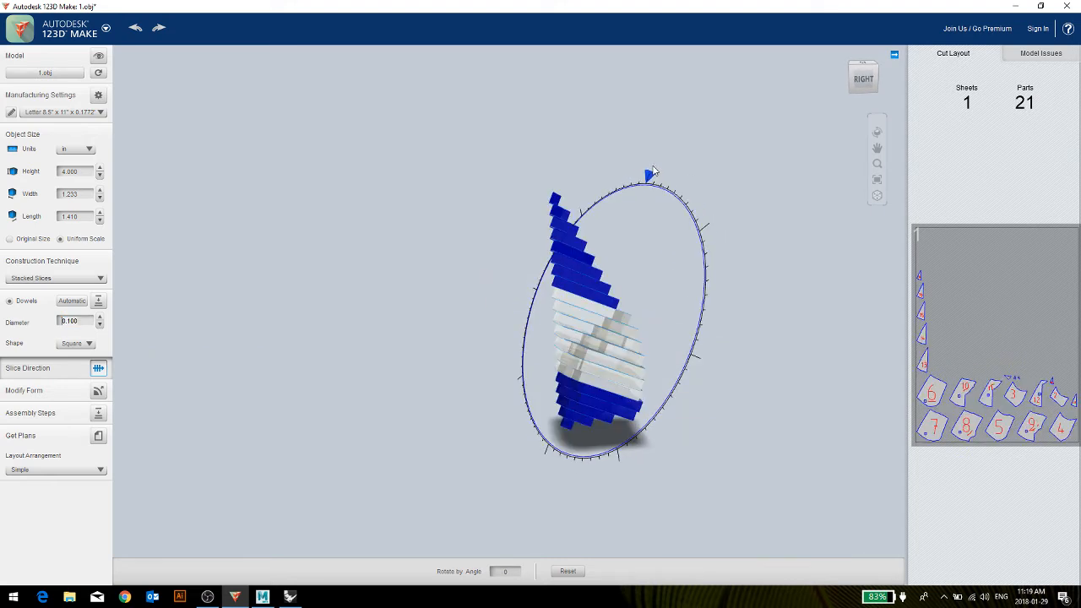
right_drag(654, 166, 661, 334)
click(452, 305)
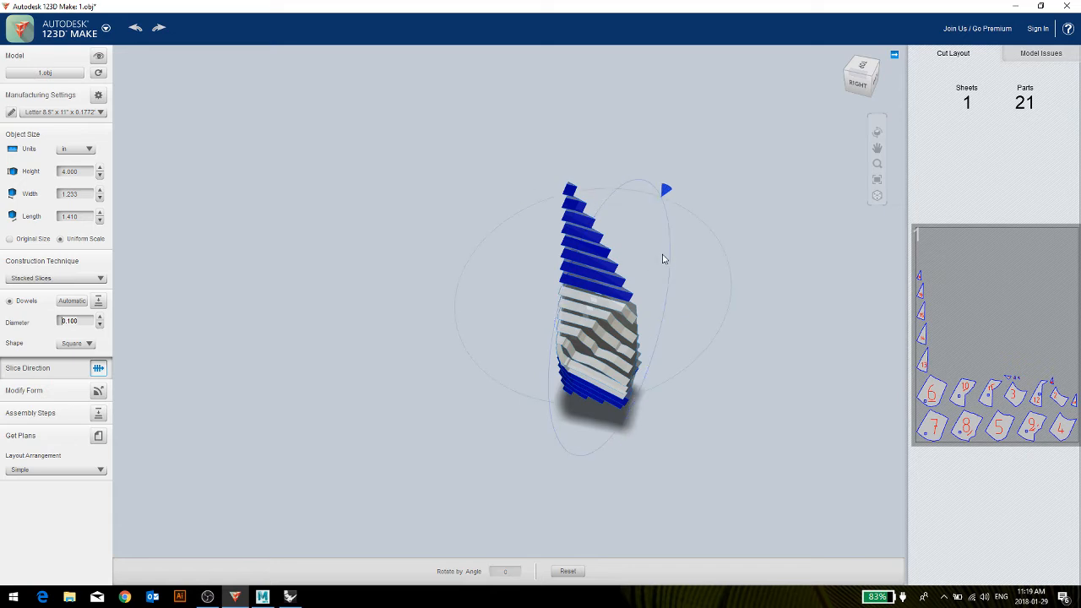
drag(667, 187, 604, 179)
click(419, 473)
right_drag(419, 473, 558, 421)
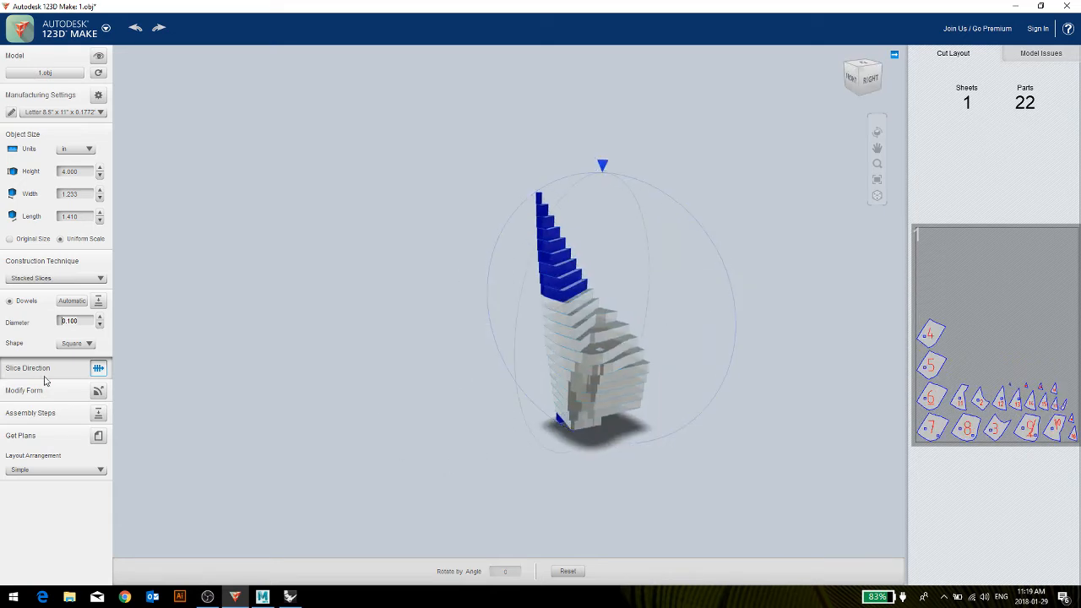
Hollow the model's form at the maximum setting and inspect the enlarged layout of sheet 1.
click(98, 391)
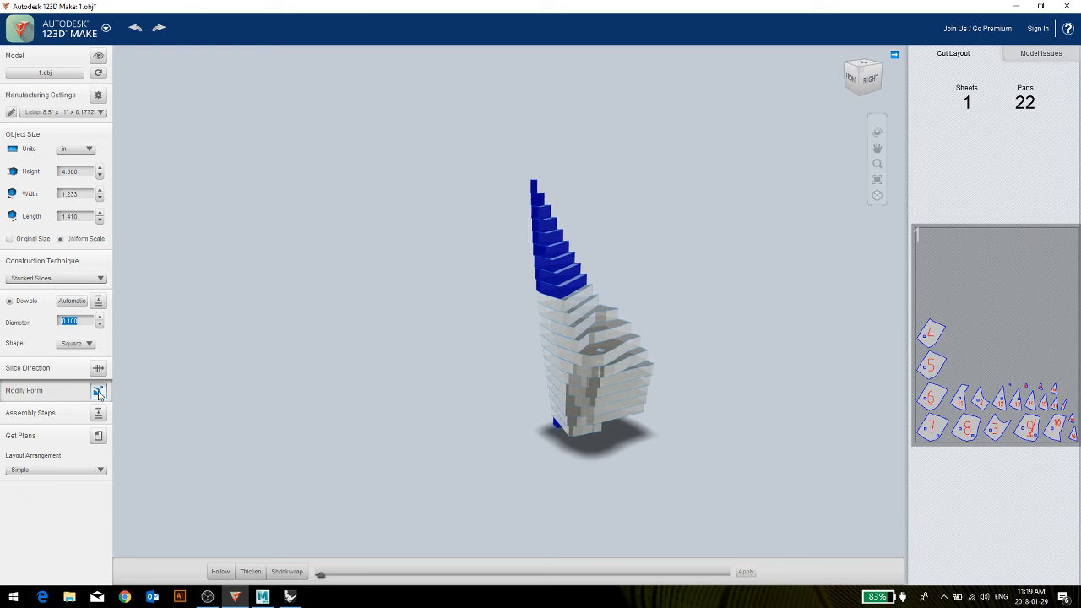
click(219, 572)
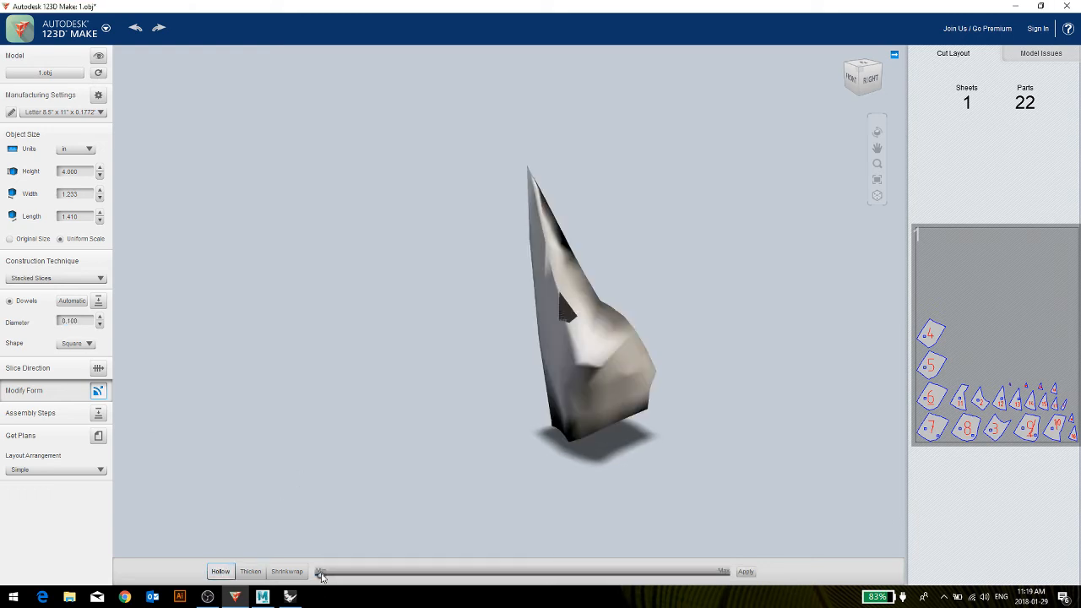
drag(321, 575, 348, 575)
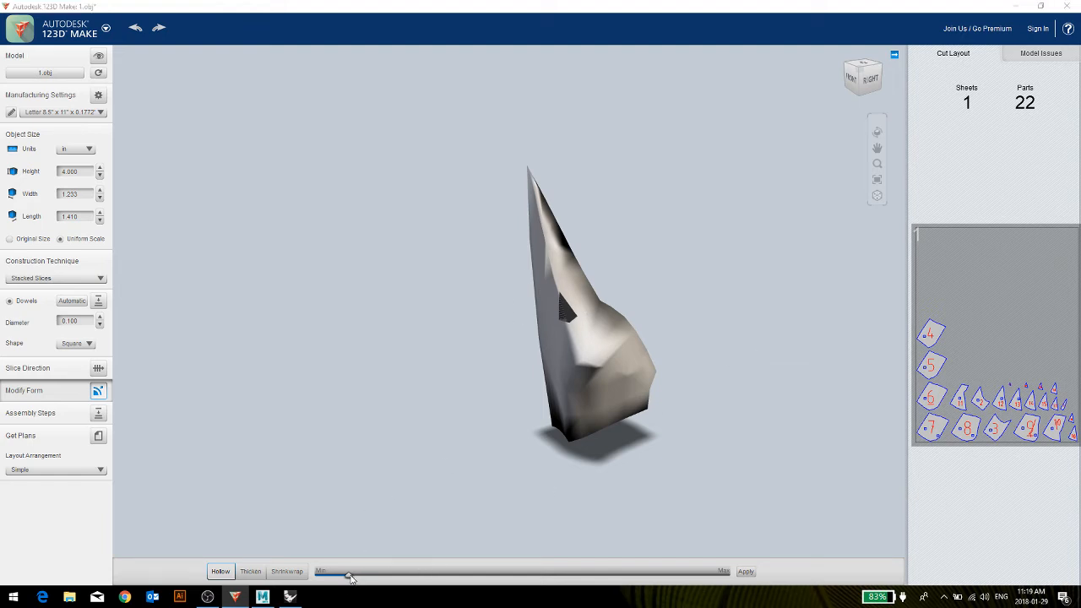
drag(349, 575, 724, 575)
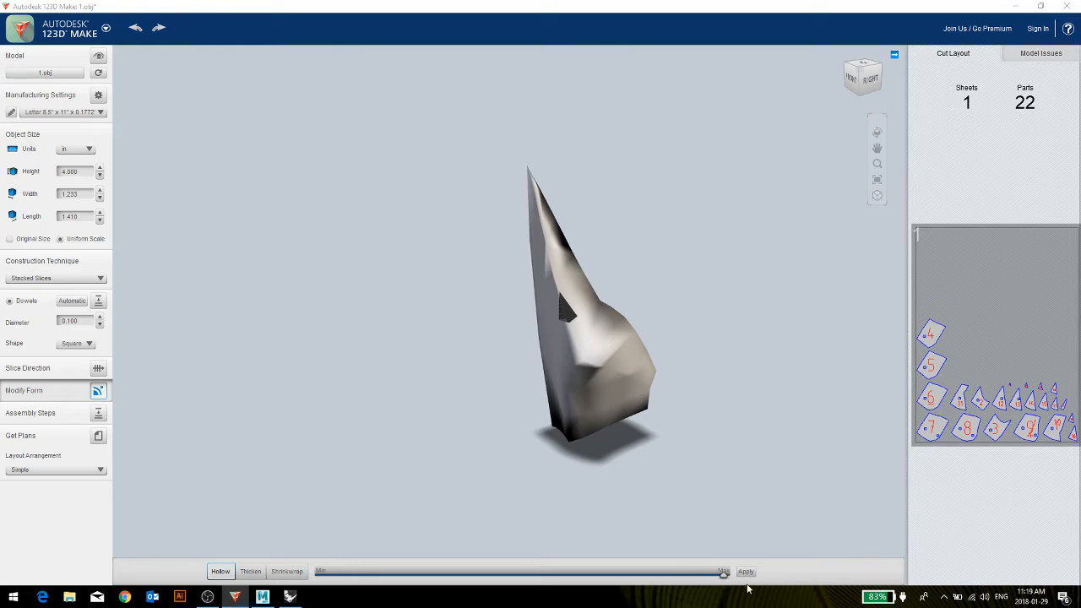
click(746, 571)
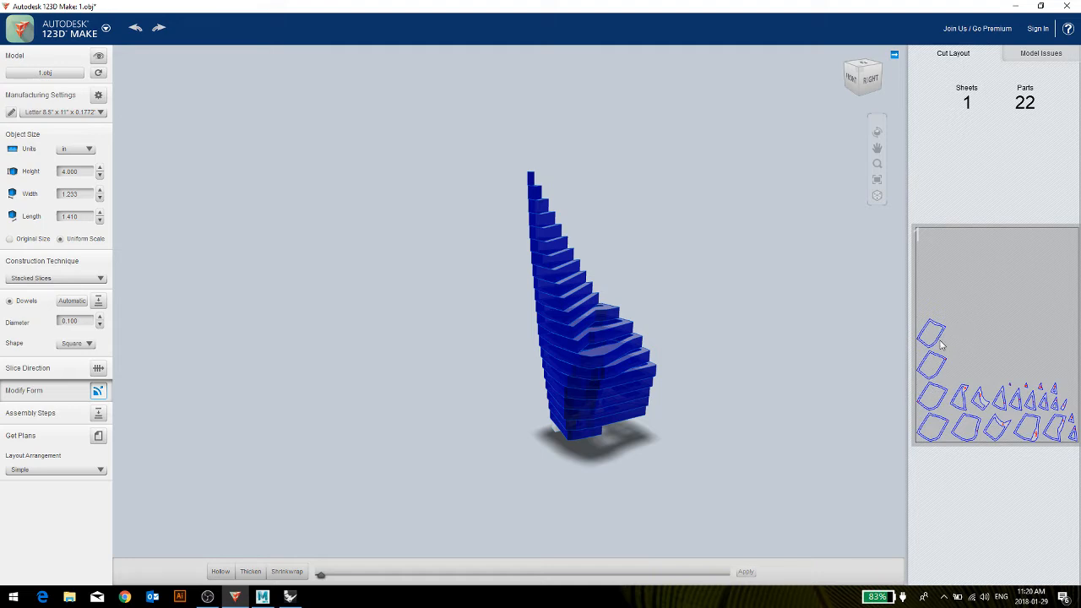
click(989, 361)
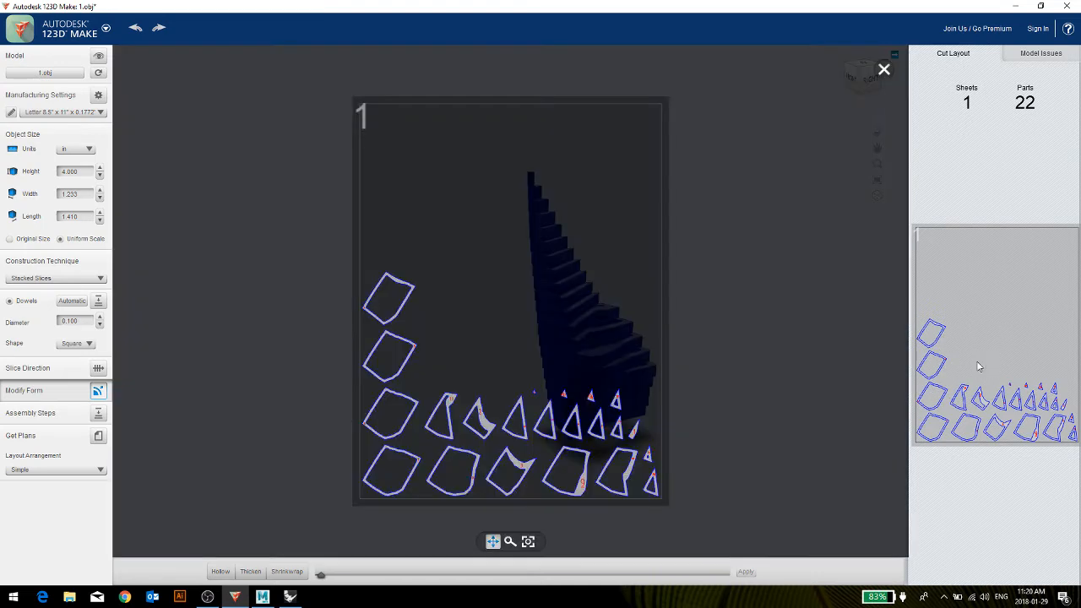
click(884, 69)
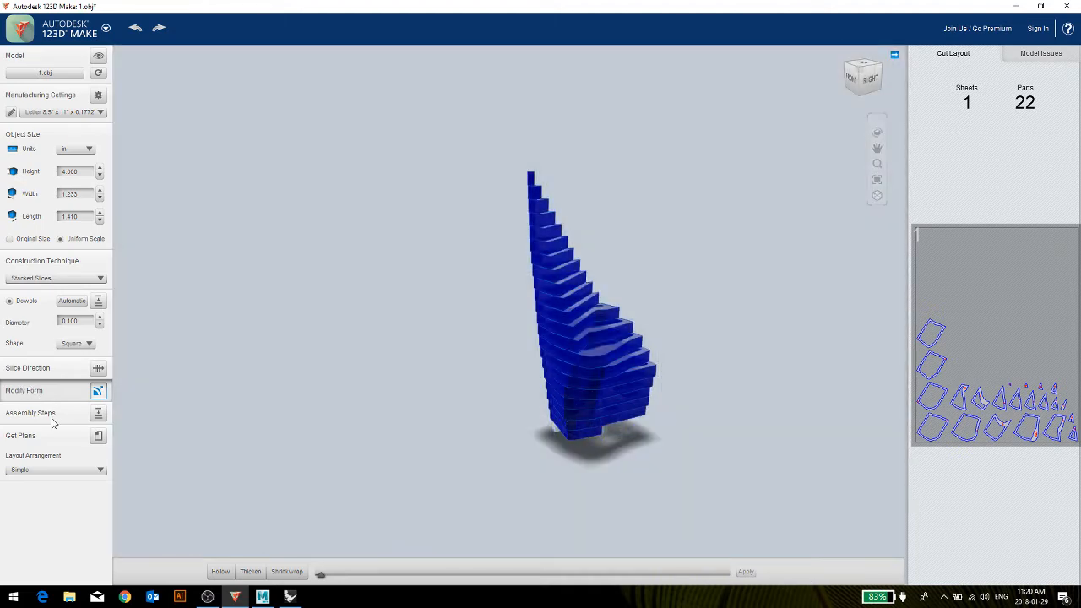
Review the assembly sequence from the first part to the last and examine the assembled stack from several angles.
click(98, 413)
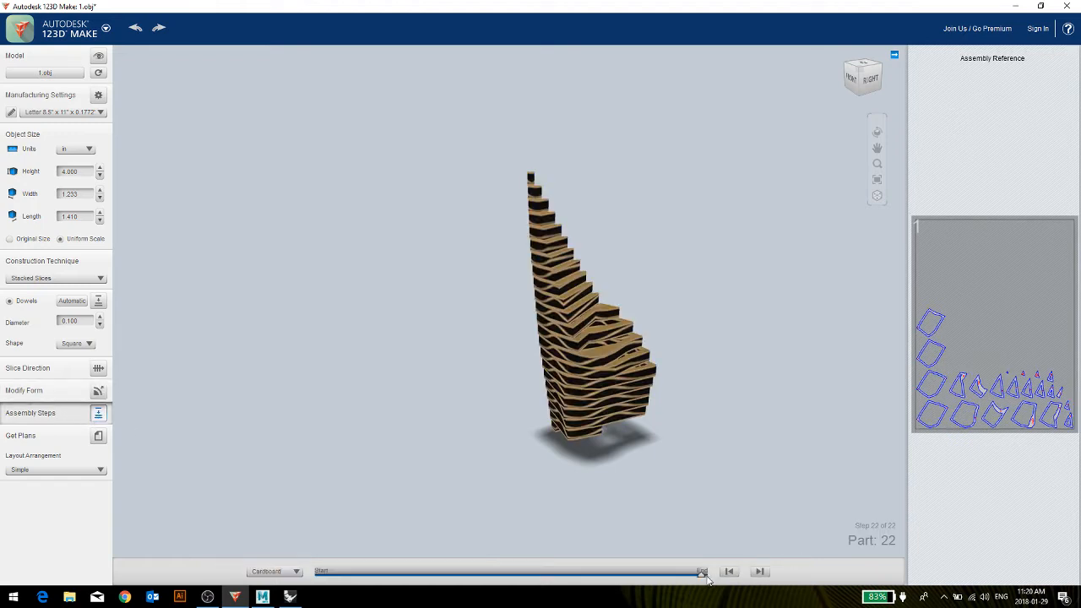
drag(701, 577, 280, 597)
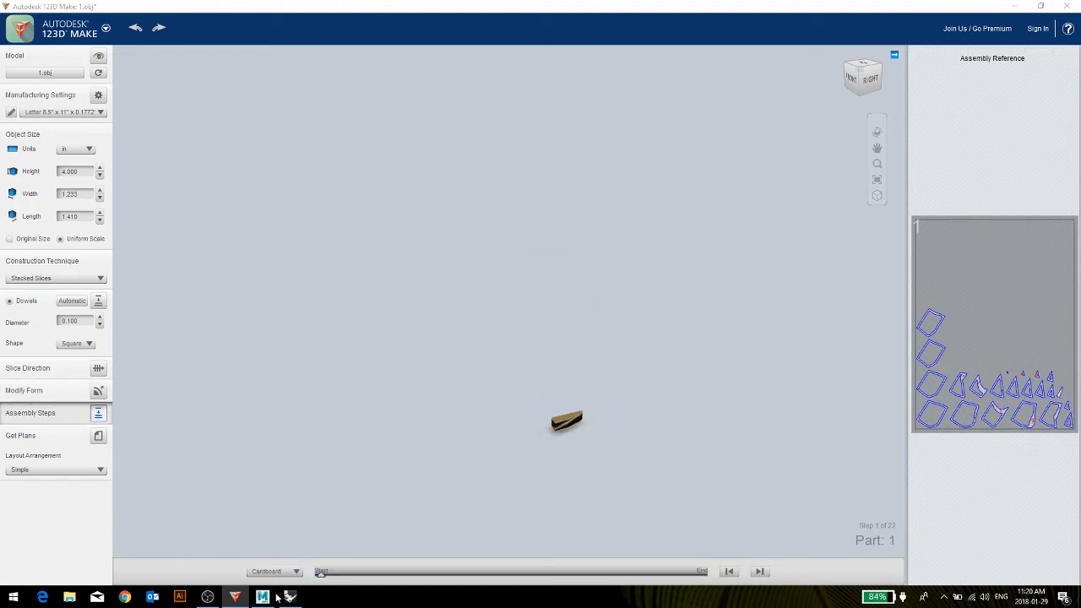
click(759, 571)
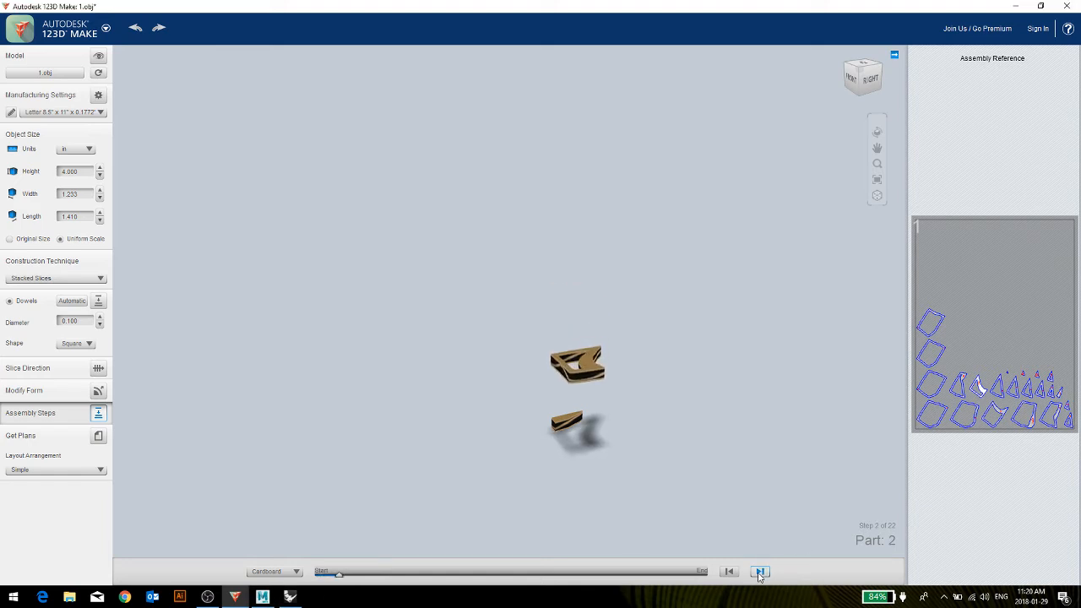
click(760, 571)
click(759, 572)
click(759, 572)
click(759, 571)
click(760, 572)
click(760, 572)
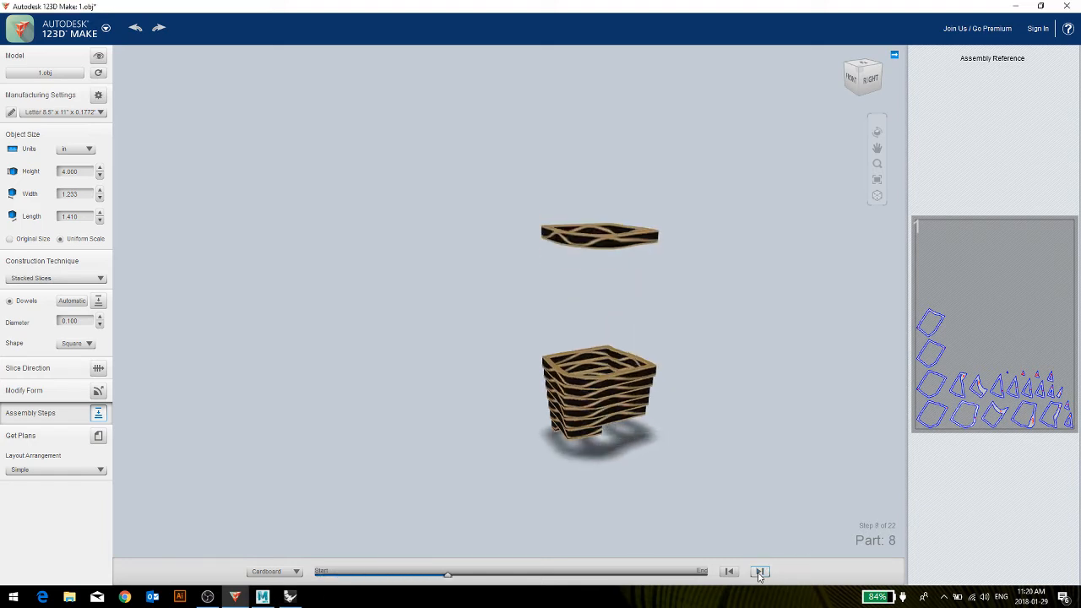
click(759, 572)
click(760, 572)
click(760, 572)
click(759, 572)
click(759, 572)
click(759, 572)
click(760, 572)
click(760, 571)
click(760, 572)
click(759, 572)
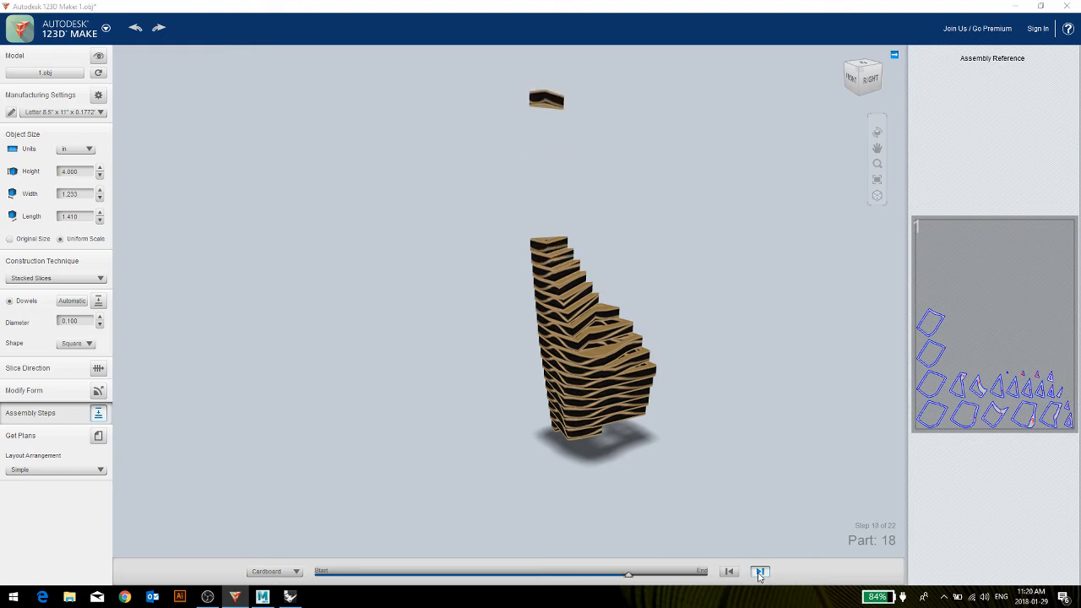
click(759, 572)
click(760, 572)
click(760, 572)
drag(365, 471, 372, 442)
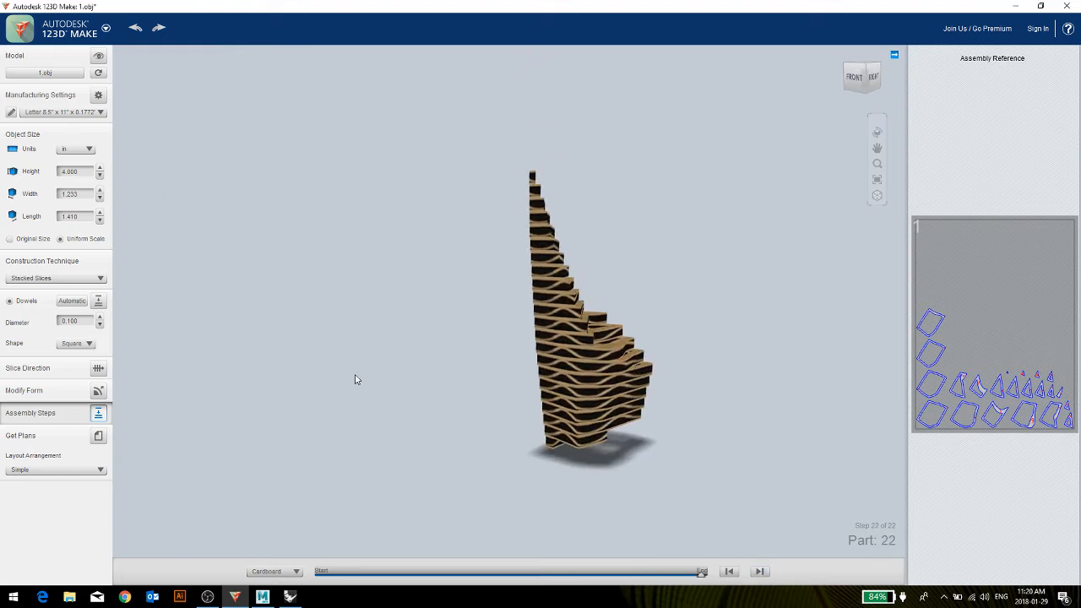
drag(355, 380, 348, 447)
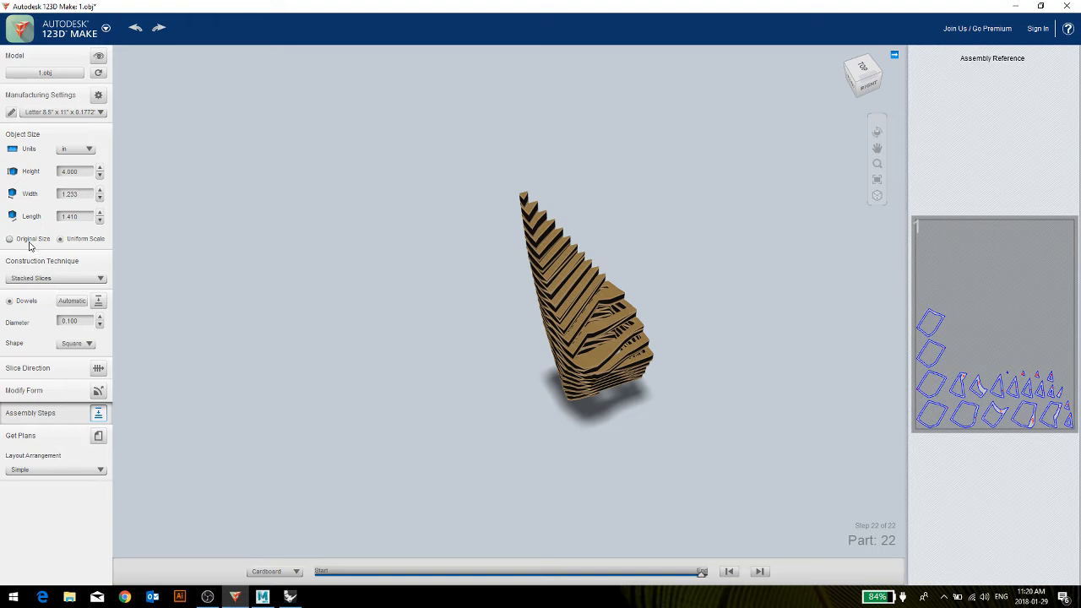
Switch the manufacturing material from the Letter preset to the custom "sheet" preset and inspect the resliced model.
click(51, 112)
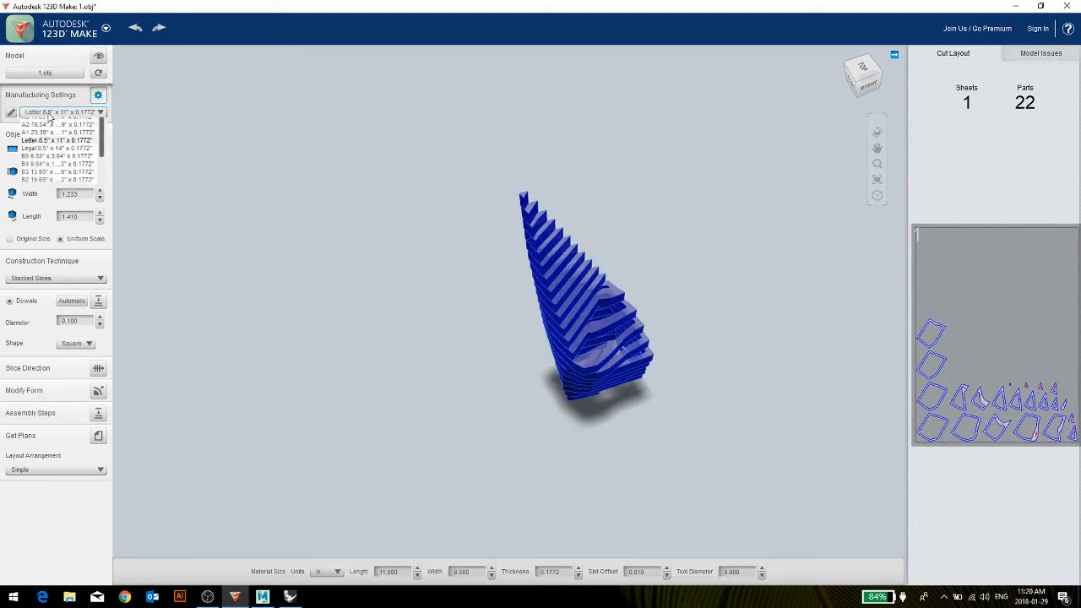
drag(103, 150, 102, 193)
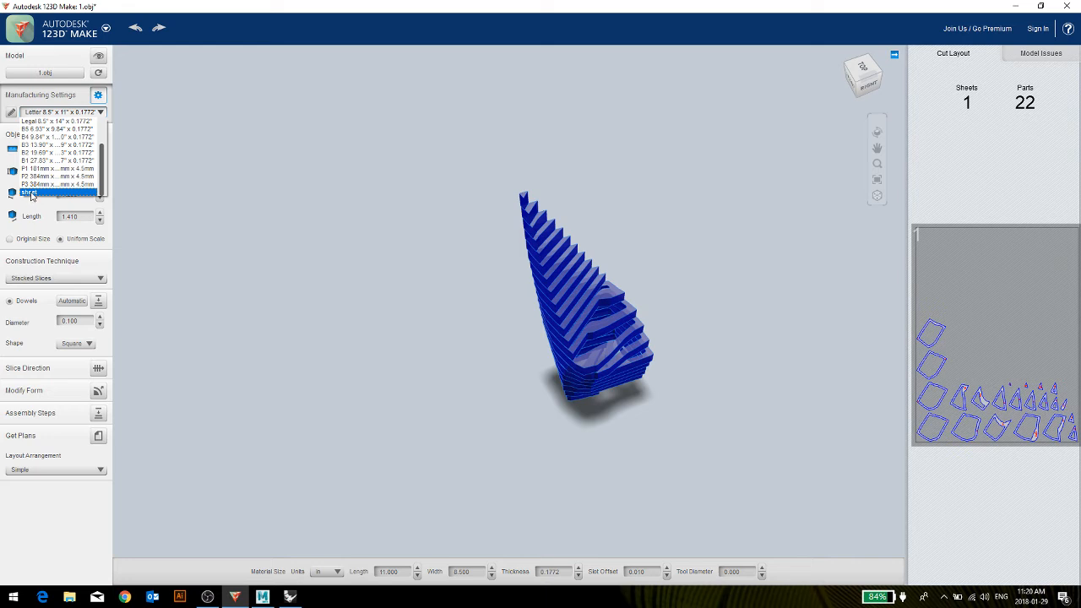
click(31, 195)
drag(482, 340, 650, 338)
scroll(667, 371, up, 5)
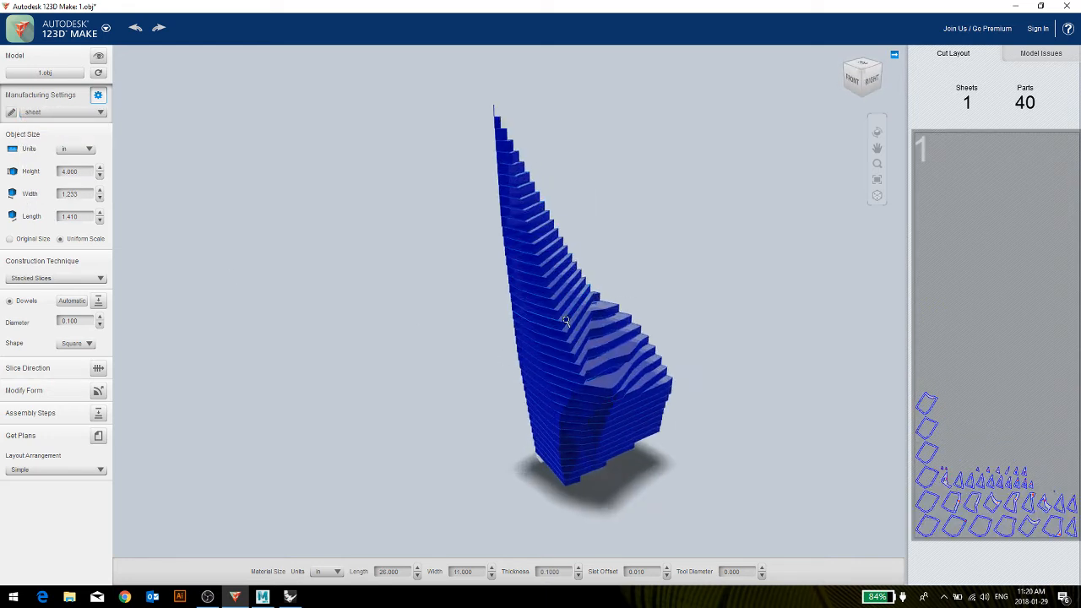
drag(674, 382, 431, 336)
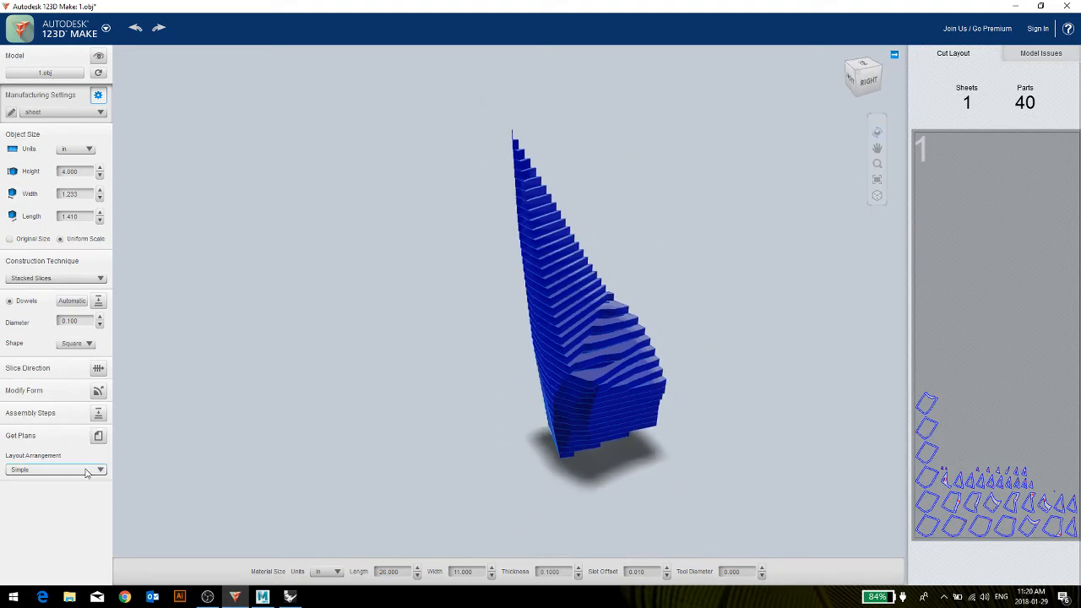
Set the object height to 8 in with uniform scaling and inspect the enlarged model.
click(82, 171)
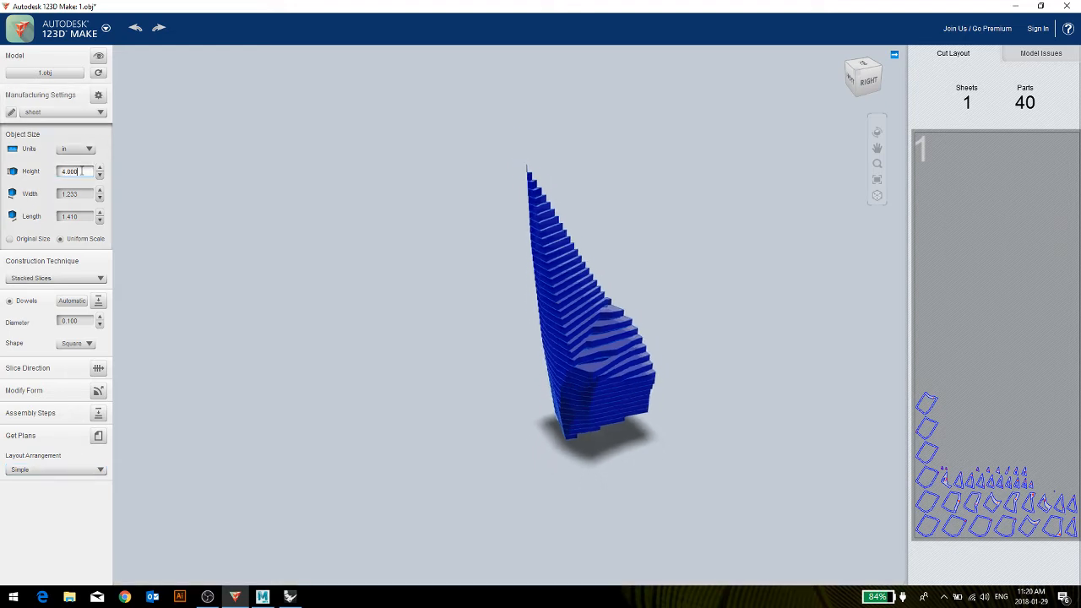
click(78, 171)
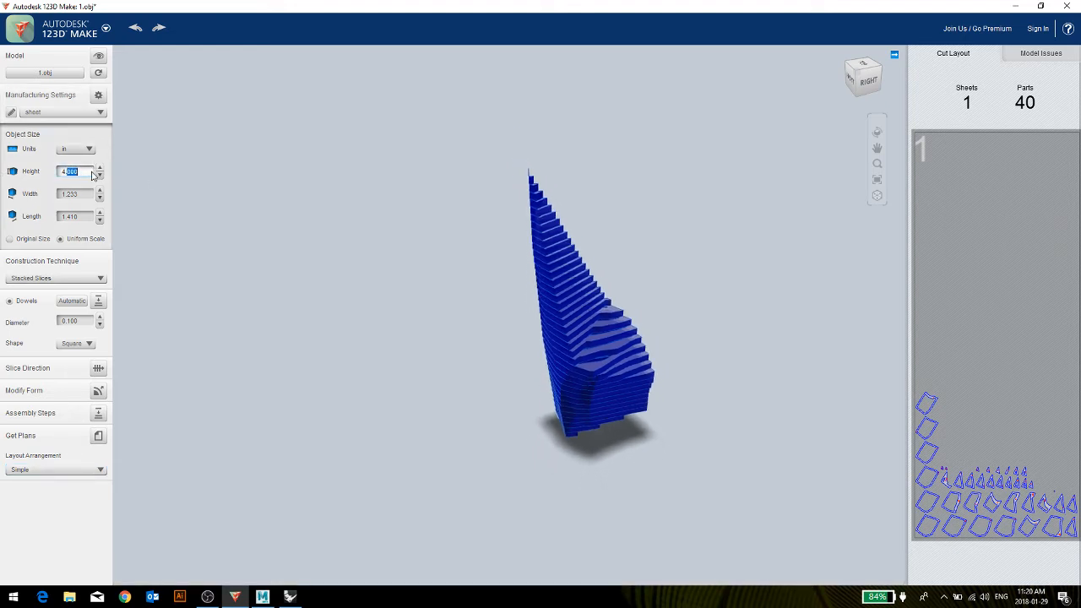
drag(93, 175, 2, 176)
text(8)
key(Return)
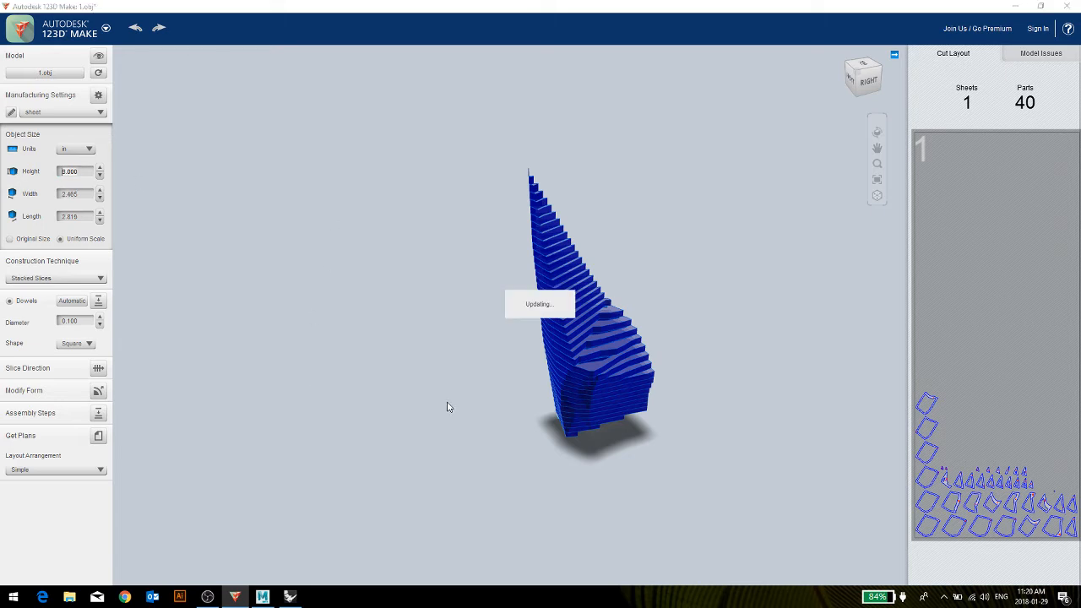
drag(448, 407, 430, 378)
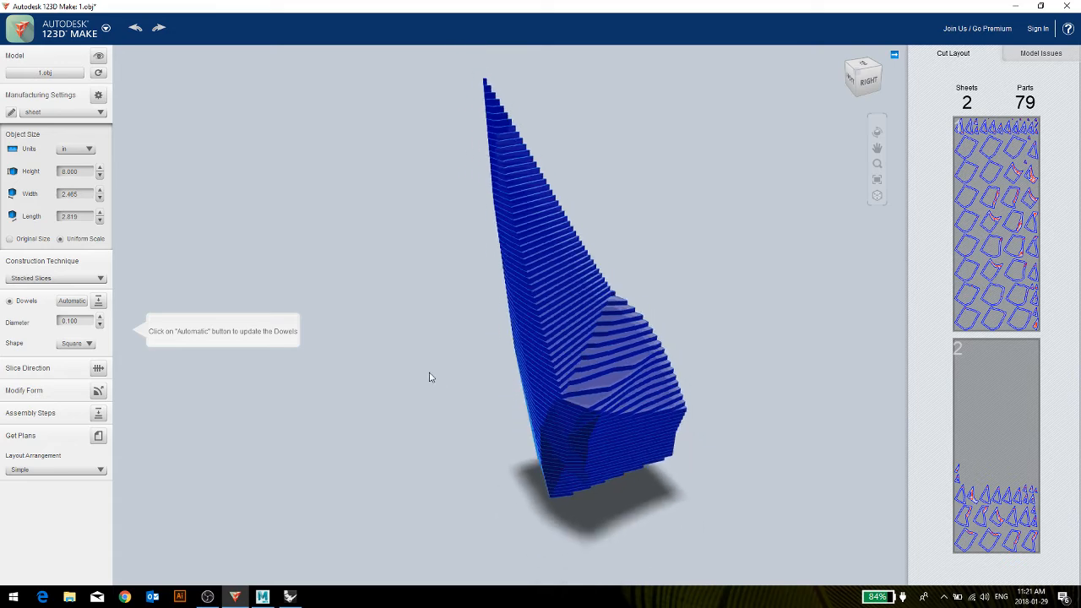
drag(339, 353, 374, 393)
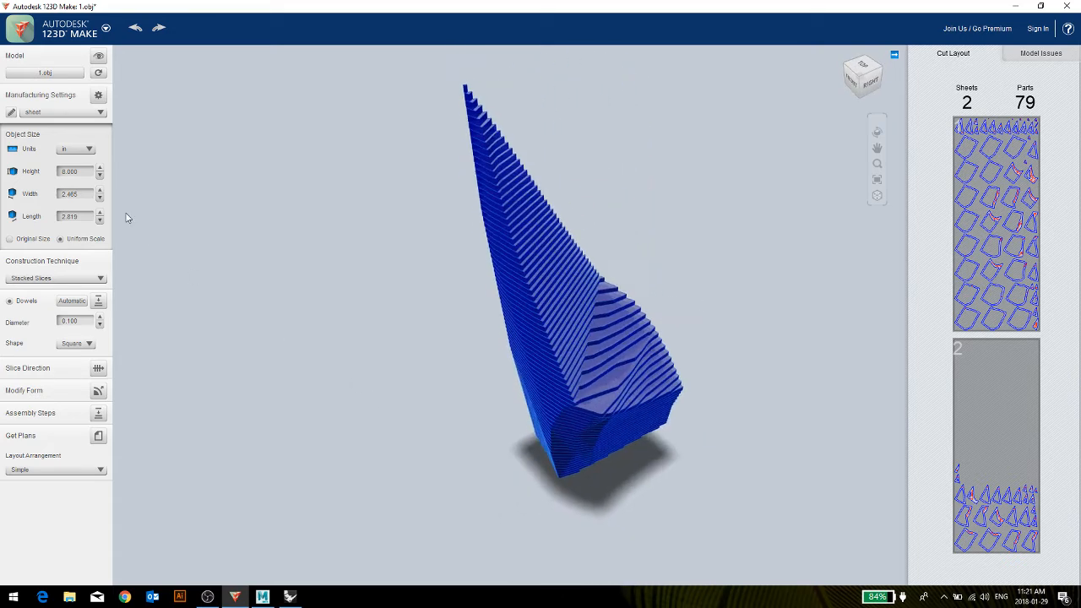
Edit the "sheet" preset in the manufacturing settings and set its material thickness to 0.2 in.
click(11, 112)
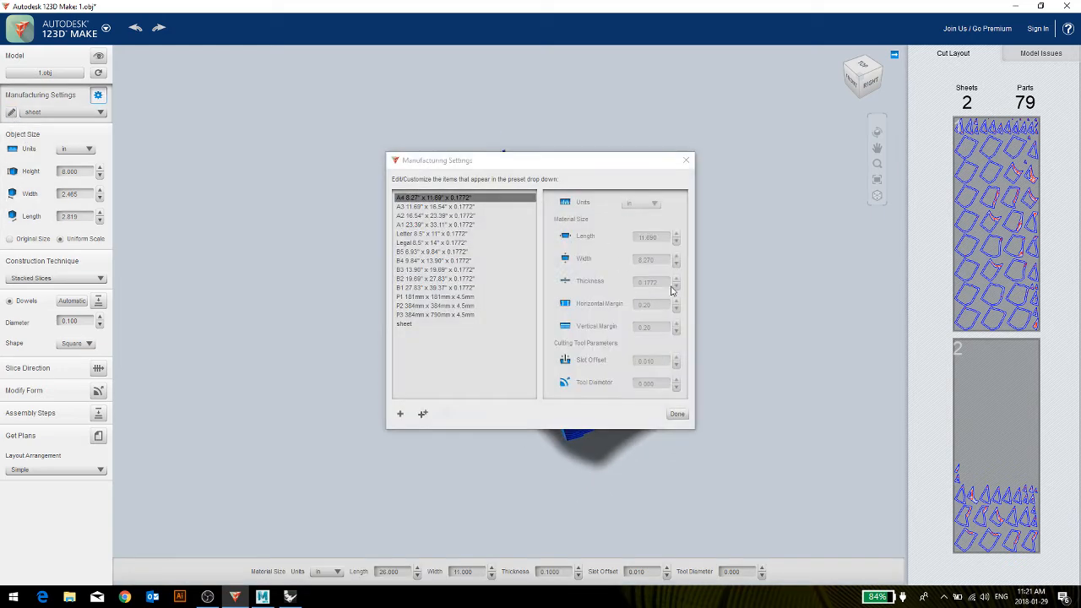
click(405, 324)
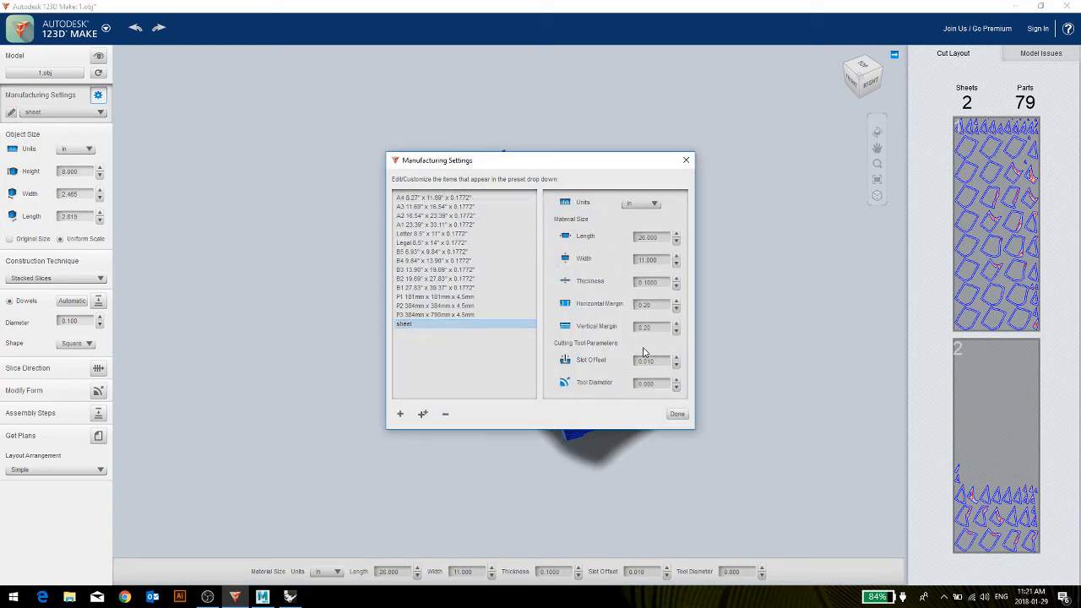
click(651, 282)
click(646, 283)
right_click(646, 282)
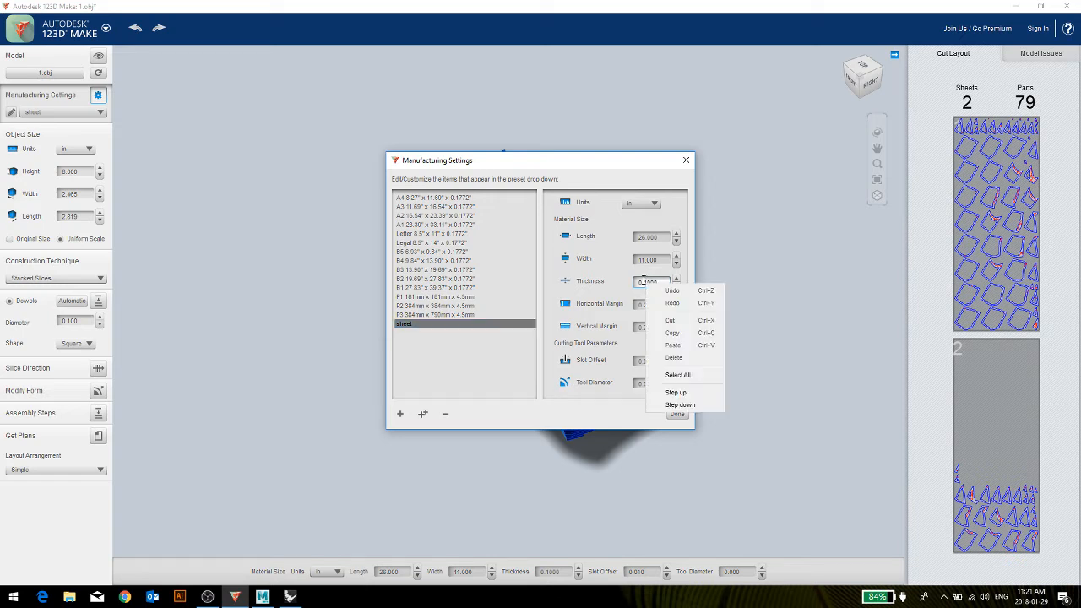
click(648, 283)
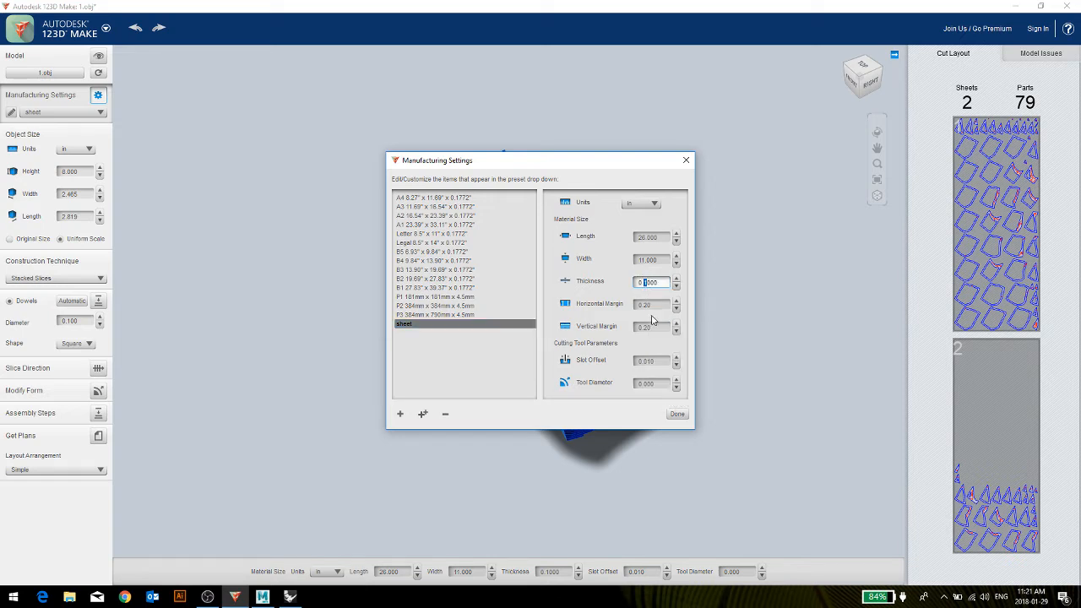
text(2)
Set the "sheet" preset's material length to 17 in, finish editing, and reapply the preset to the model.
key(shift+Tab)
key(shift+Tab)
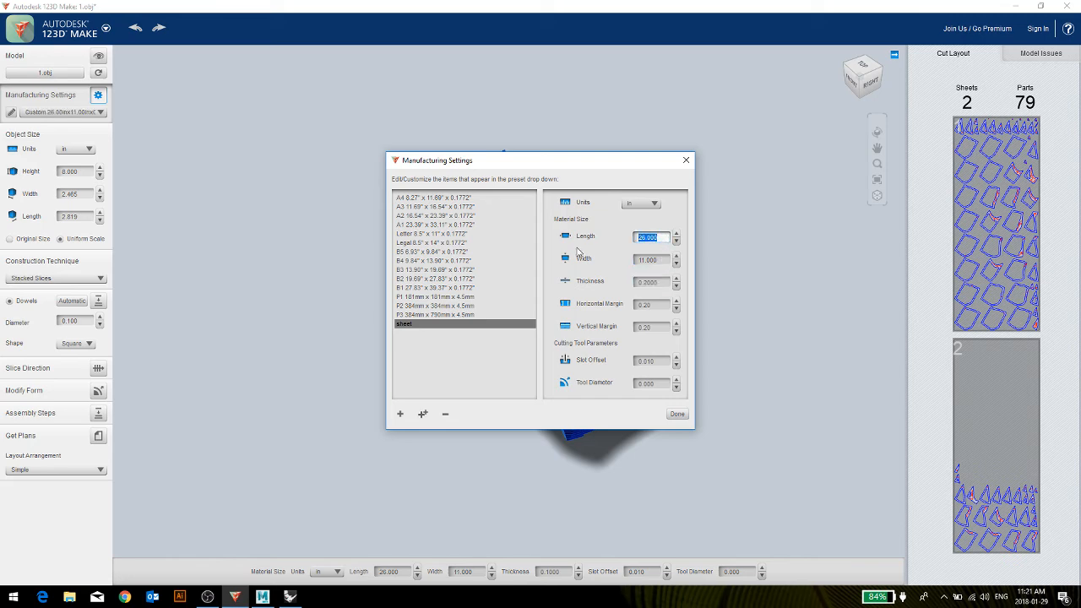
text(17)
click(661, 261)
click(677, 414)
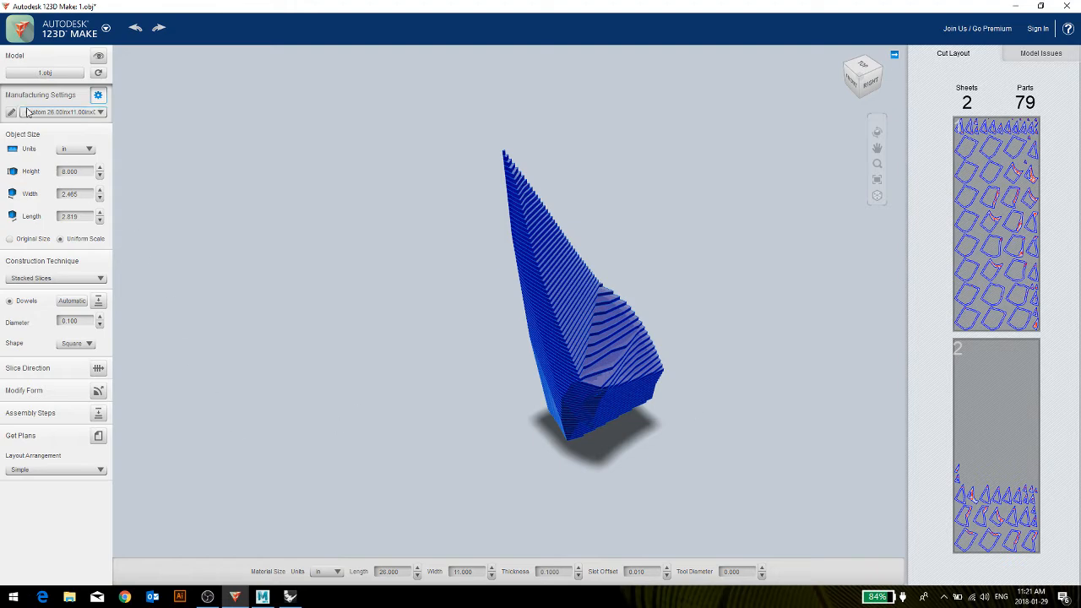
click(55, 112)
click(42, 185)
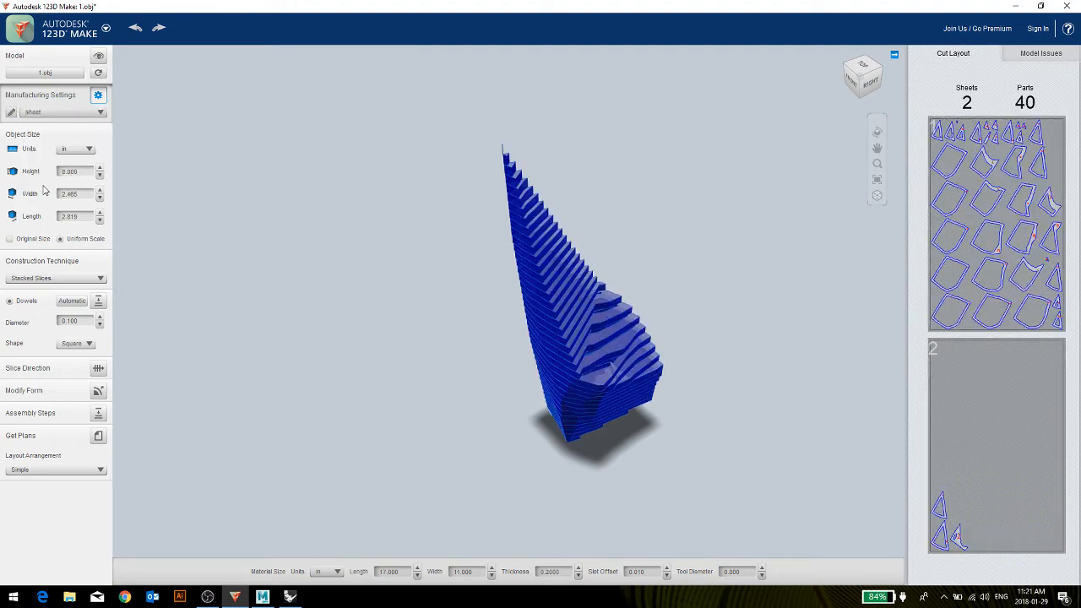
Review the material size, margin and cutting tool values of the "sheet" preset in the manufacturing settings.
mouse_move(334, 352)
mouse_down()
mouse_move(408, 354)
mouse_move(383, 348)
mouse_up()
click(11, 112)
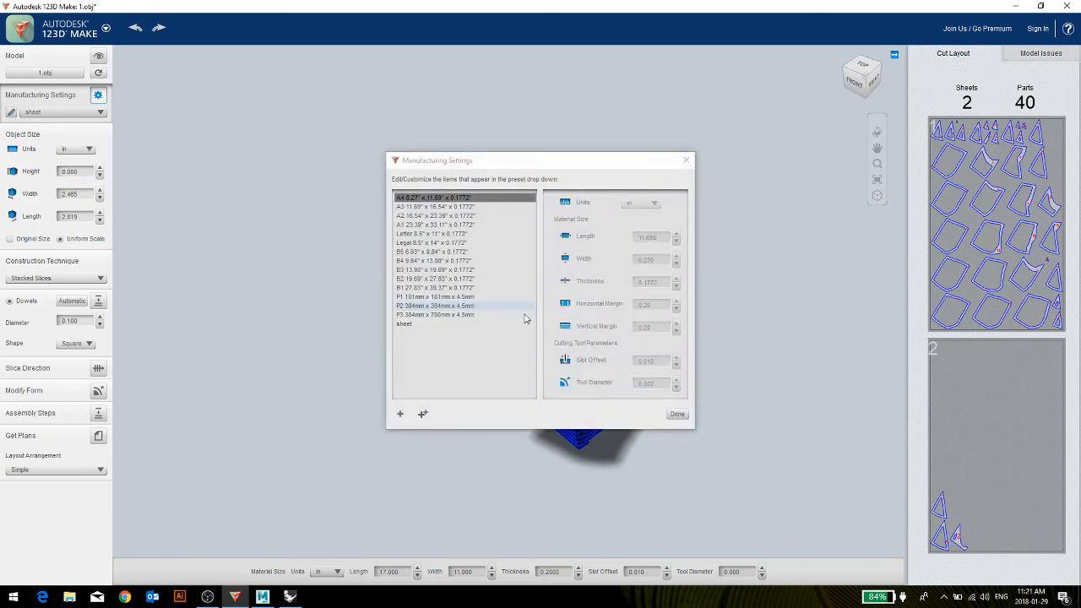
click(405, 326)
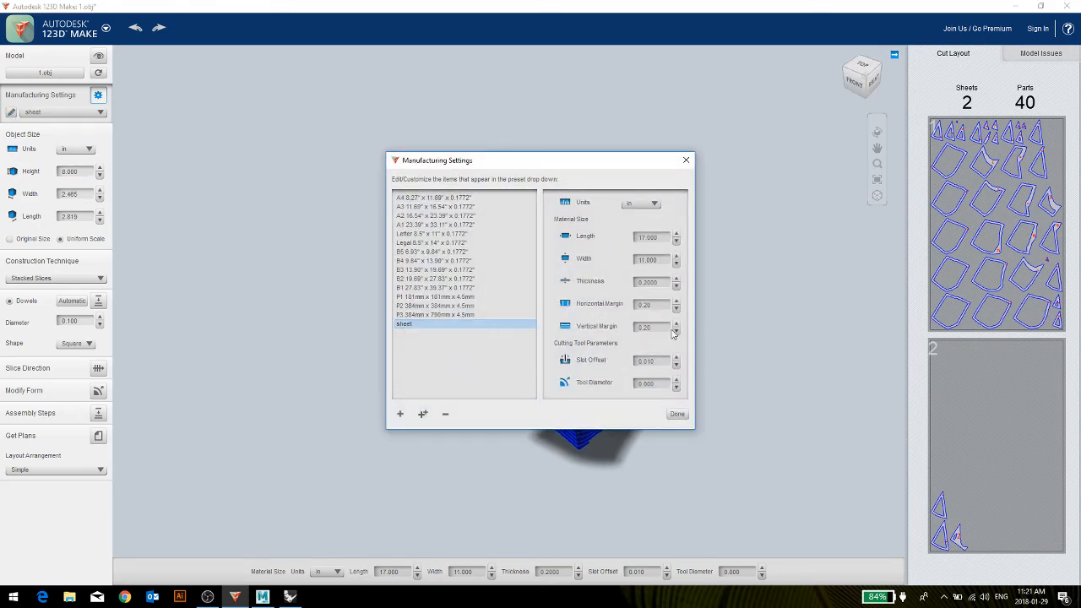
click(677, 414)
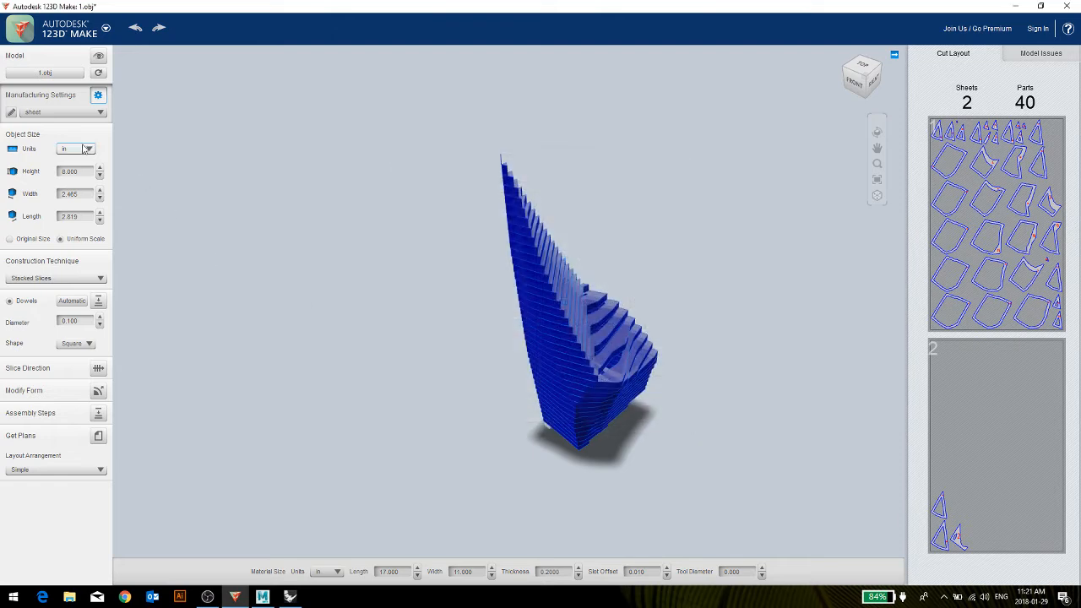
Open the cutting plans, compare the Simple and Nested layout arrangements, and keep Nested.
click(98, 436)
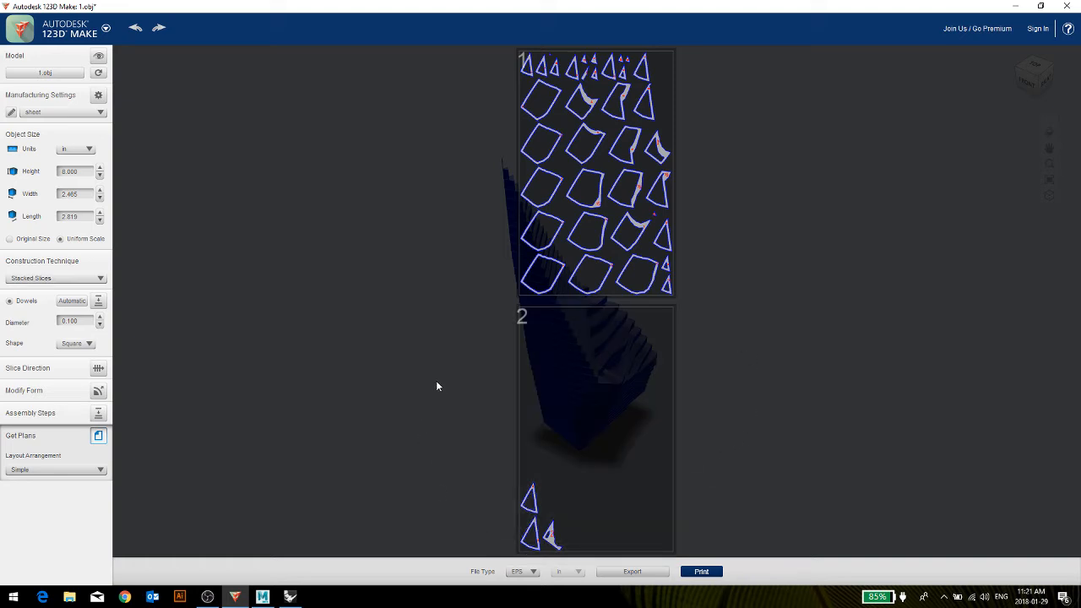
click(54, 471)
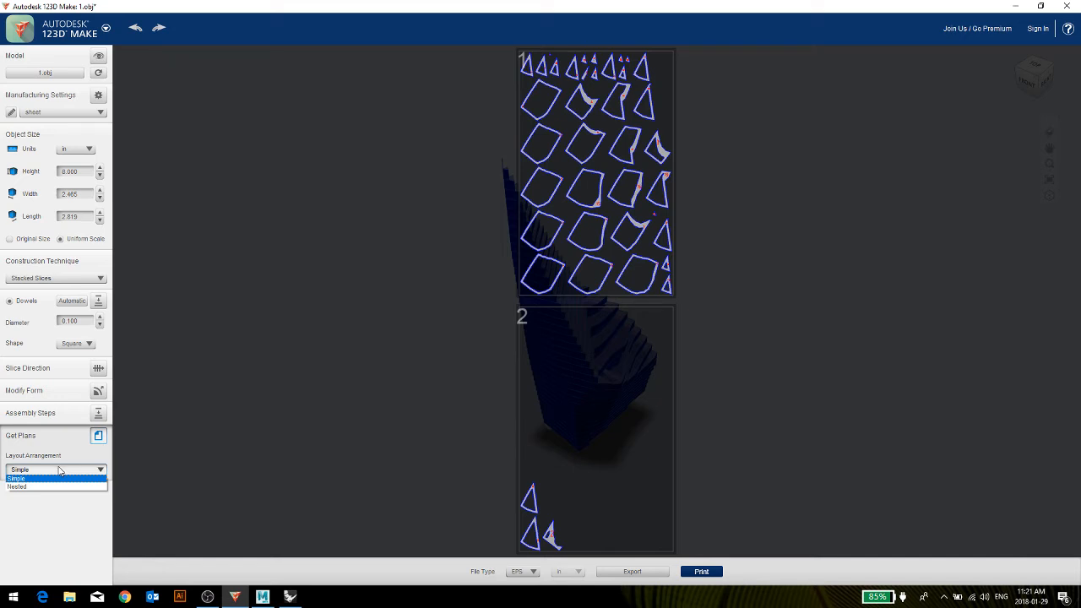
click(52, 487)
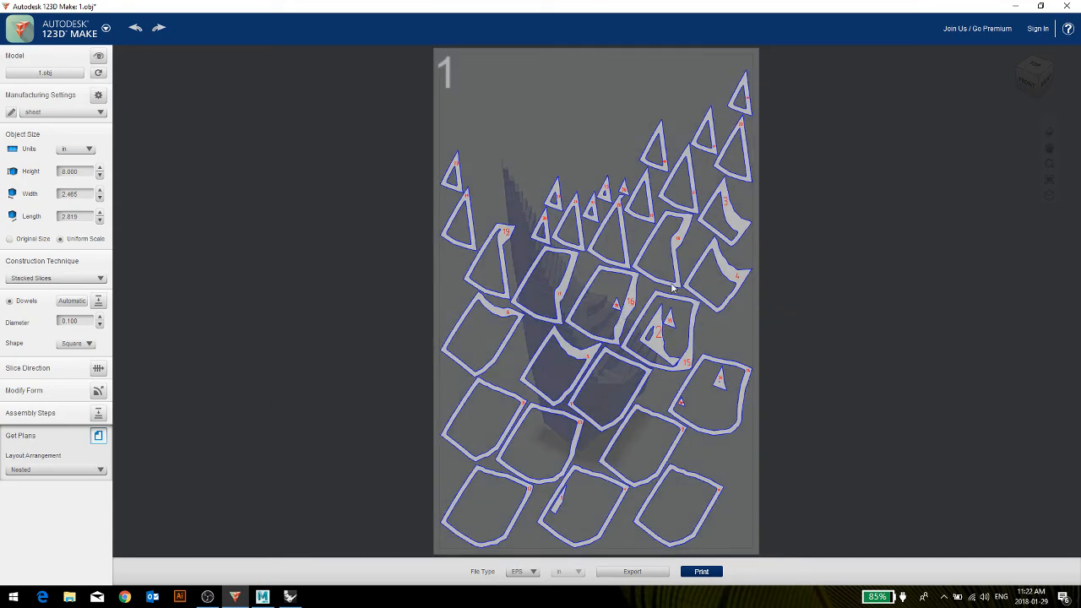
click(93, 470)
click(33, 481)
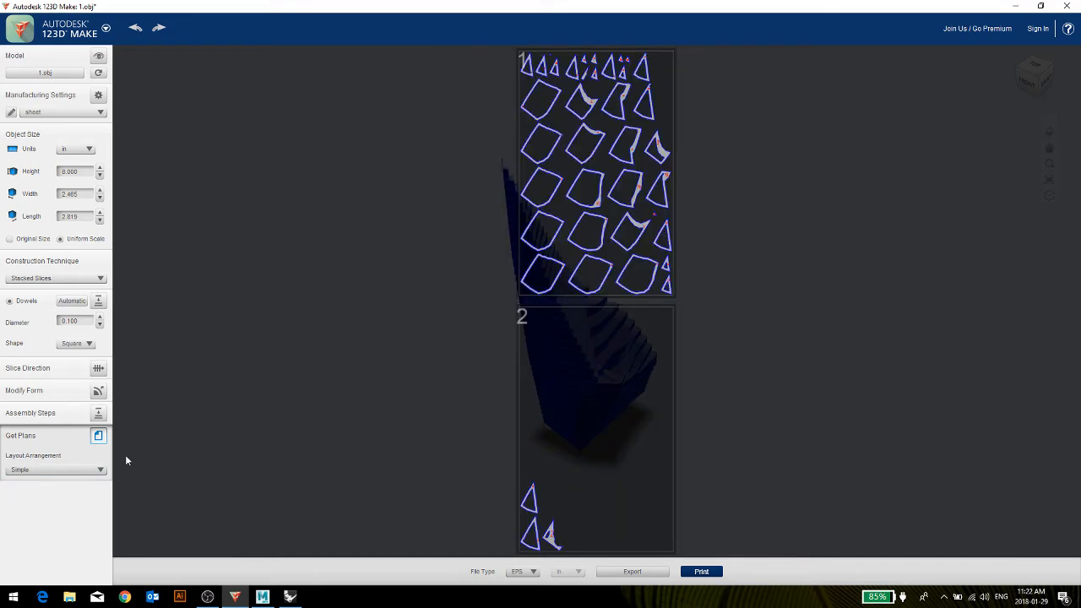
click(76, 470)
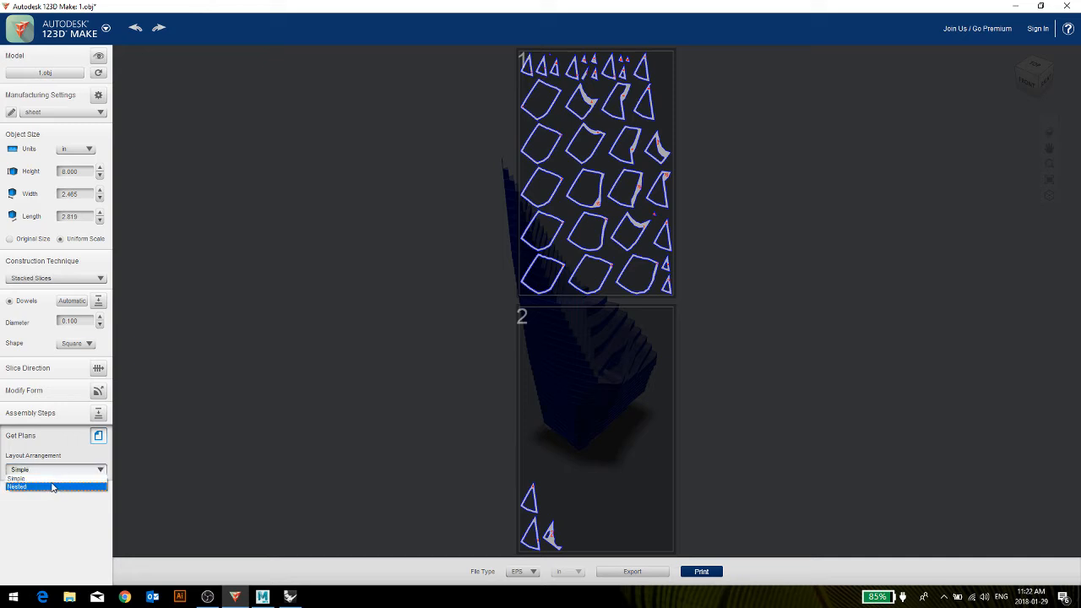
click(52, 487)
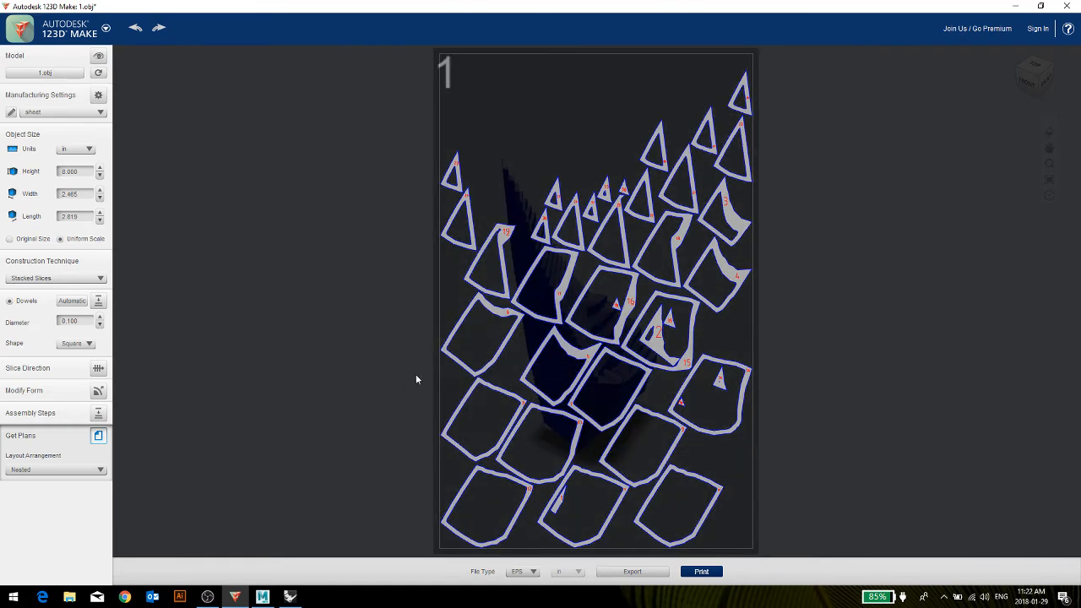
Set the plans' file type to PDF and try to export them.
click(521, 572)
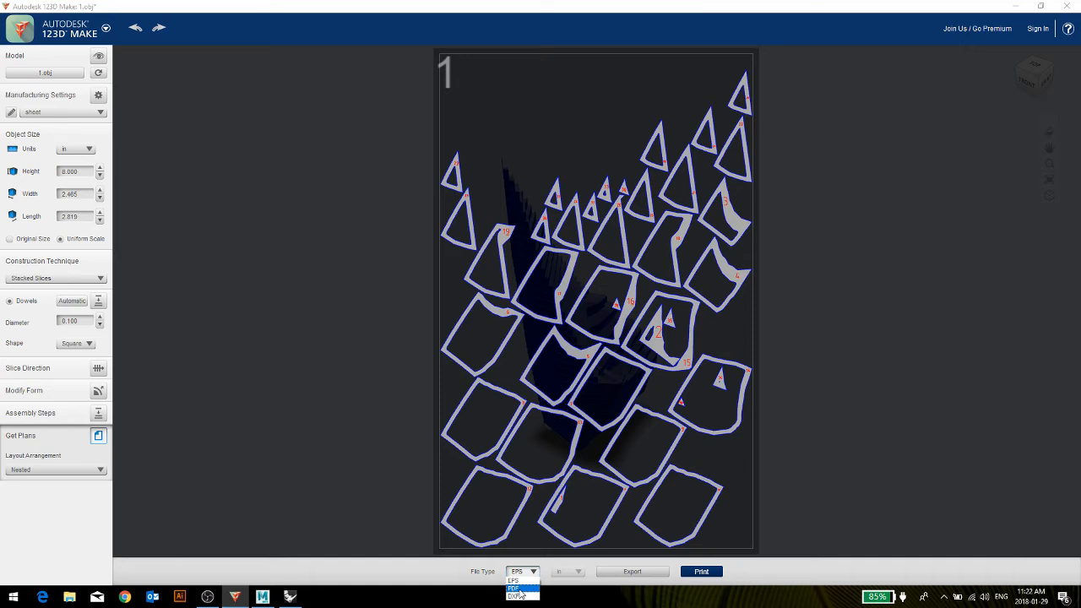
click(517, 589)
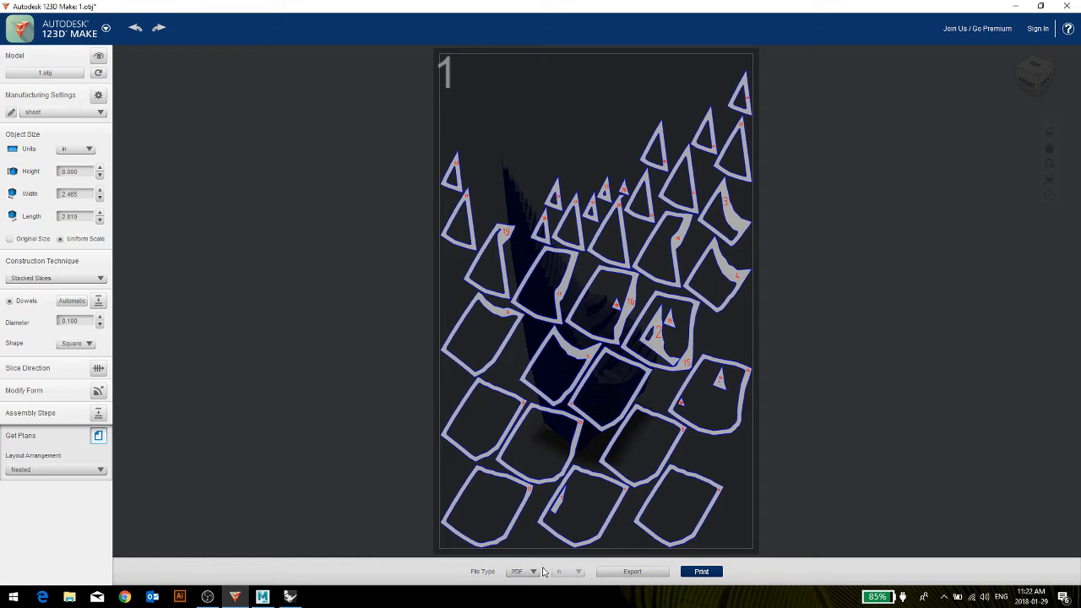
click(629, 573)
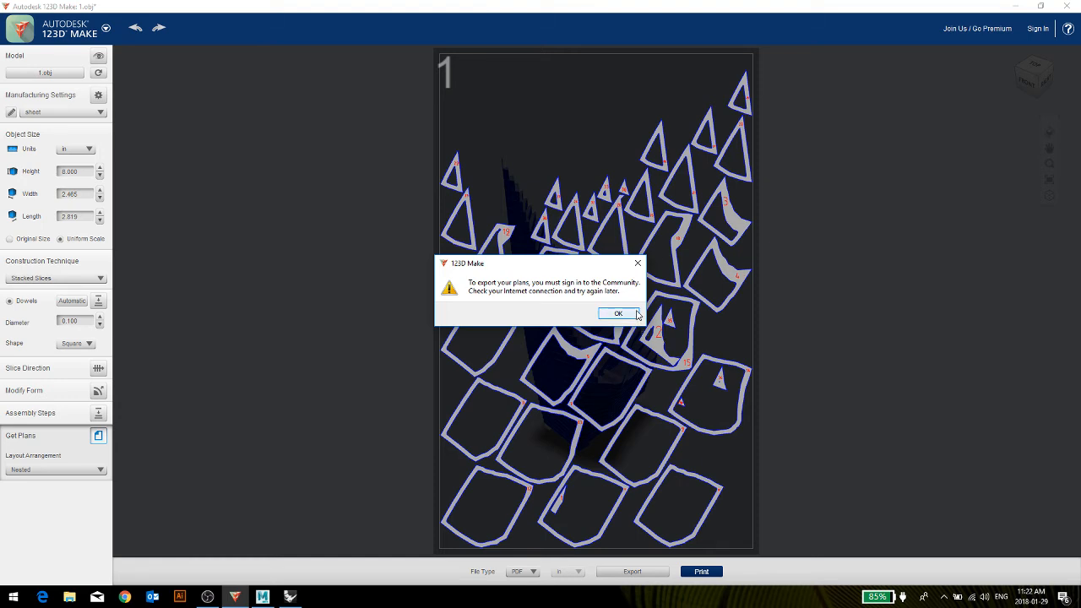
click(620, 316)
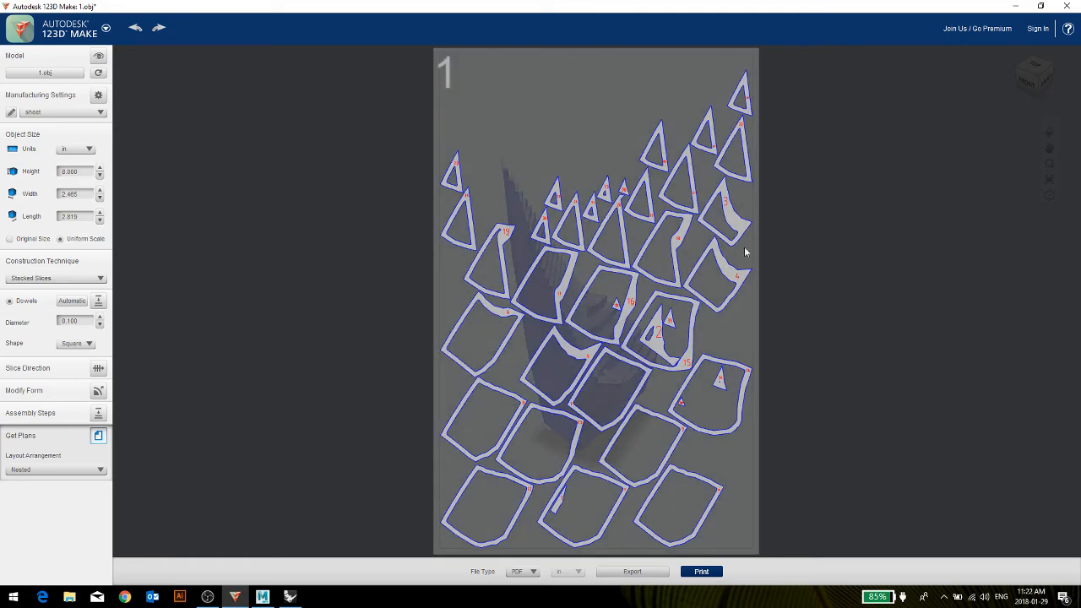
Print the current sheet with the Microsoft Print to PDF printer, continuing despite the page size mismatch.
click(702, 572)
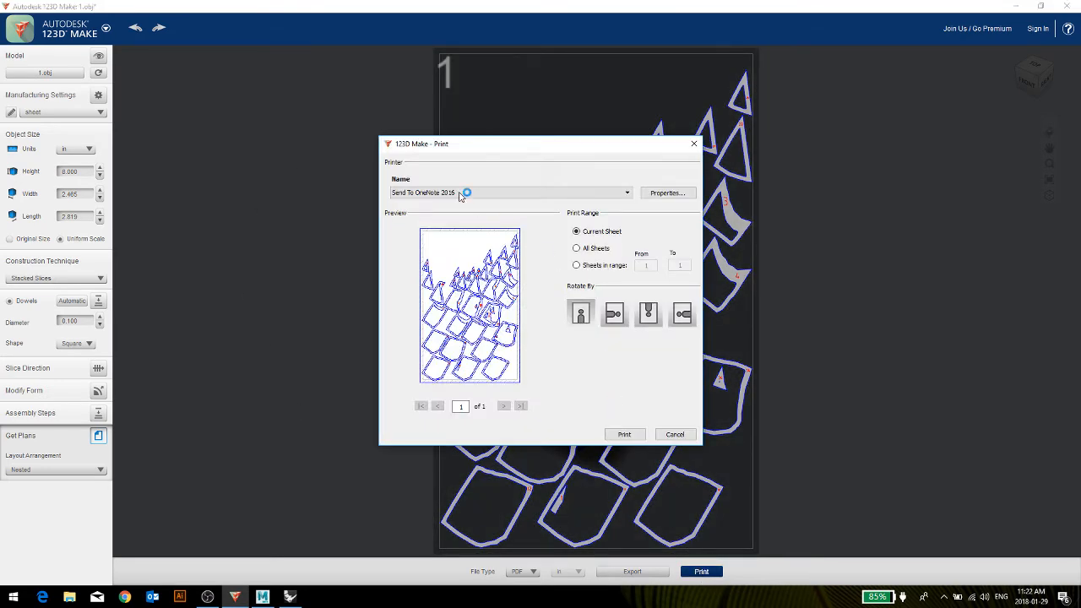
click(453, 193)
click(450, 221)
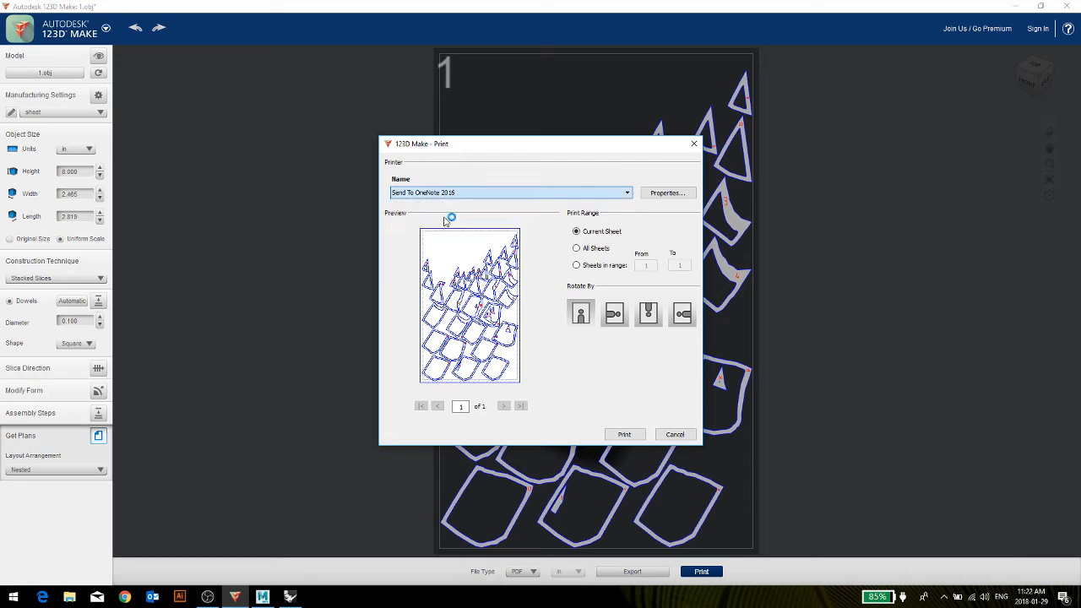
click(625, 435)
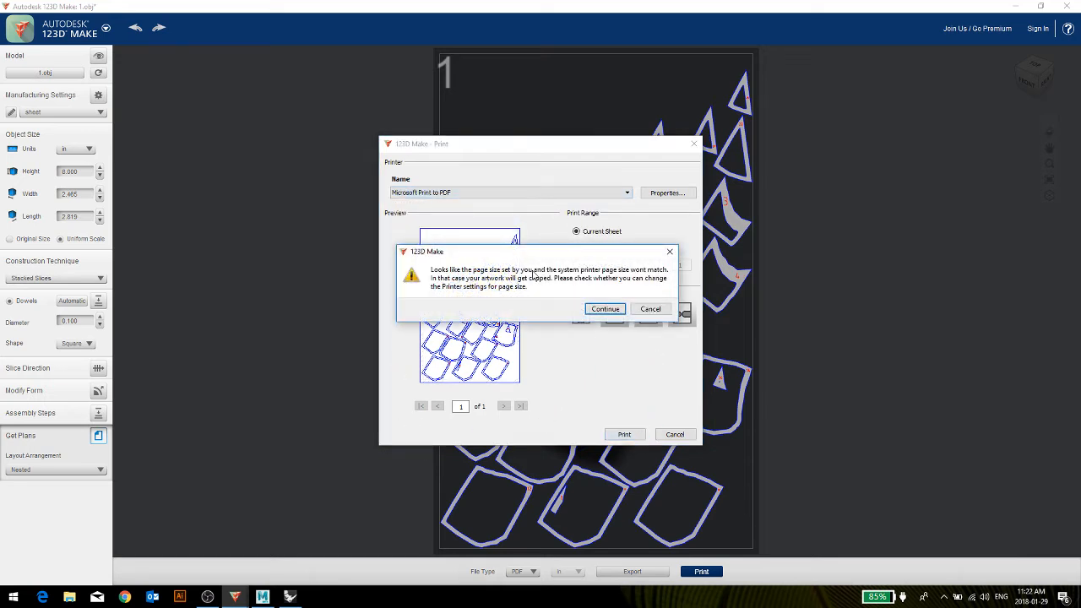
click(605, 309)
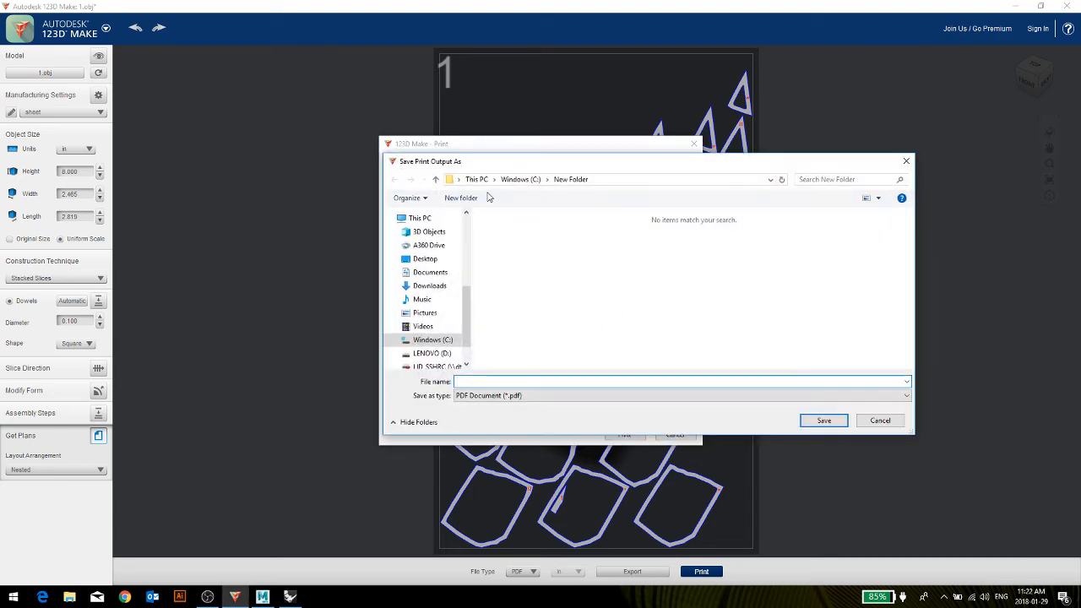
Save the print output as a PDF named 1 in New Folder on the C: drive.
click(476, 179)
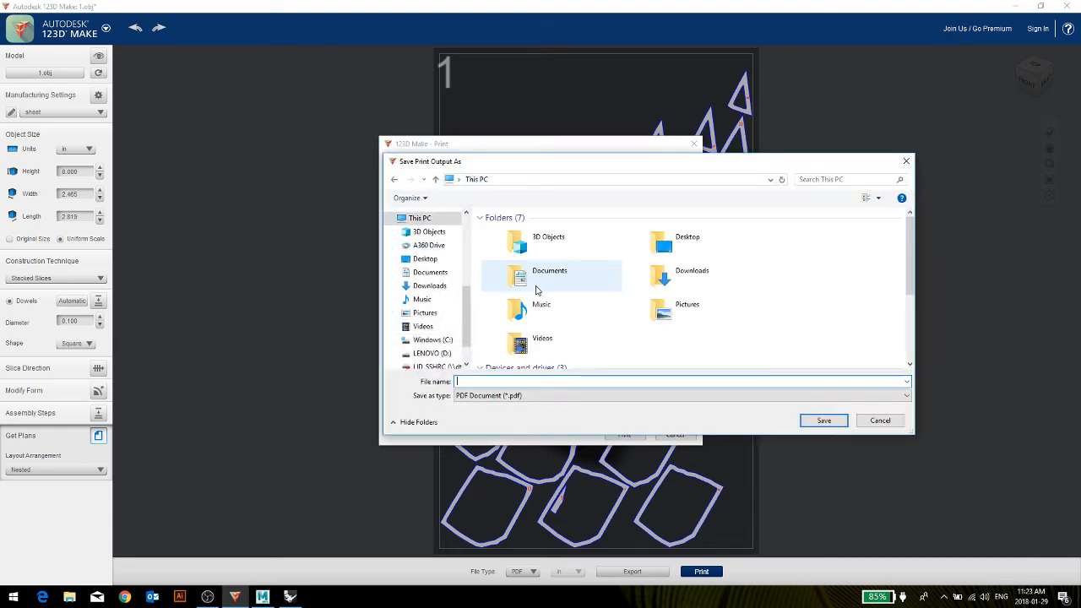
scroll(562, 341, down, 3)
double_click(667, 279)
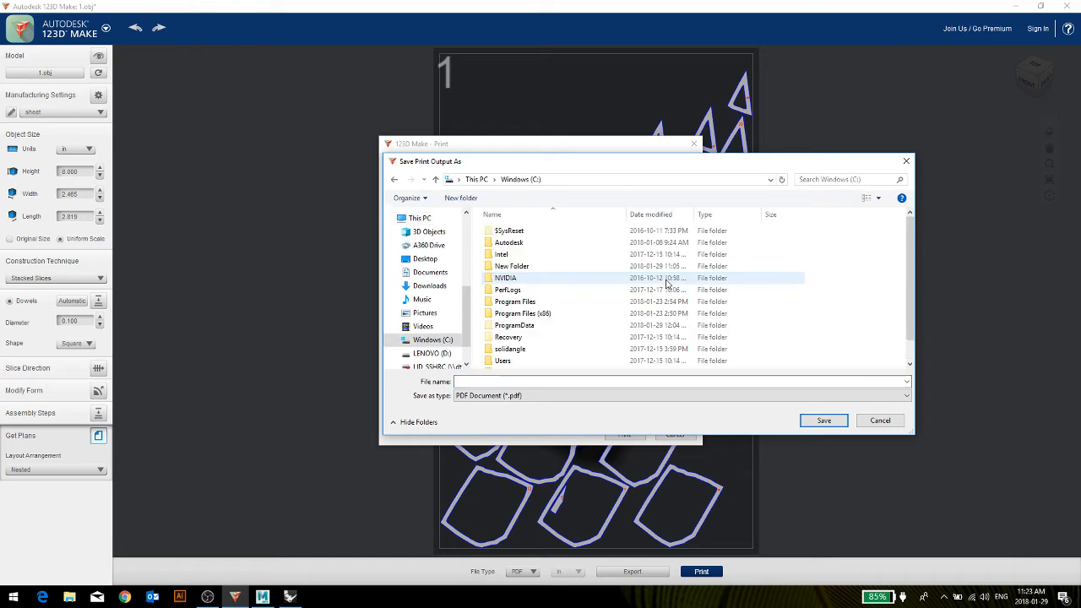
scroll(541, 285, down, 1)
scroll(539, 287, up, 1)
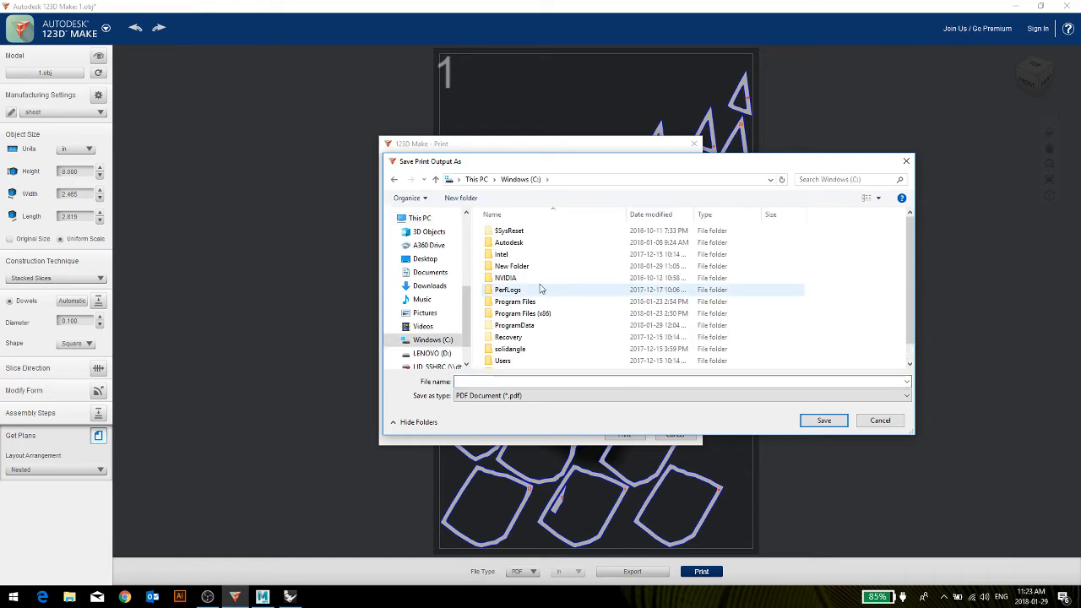
double_click(509, 268)
click(497, 383)
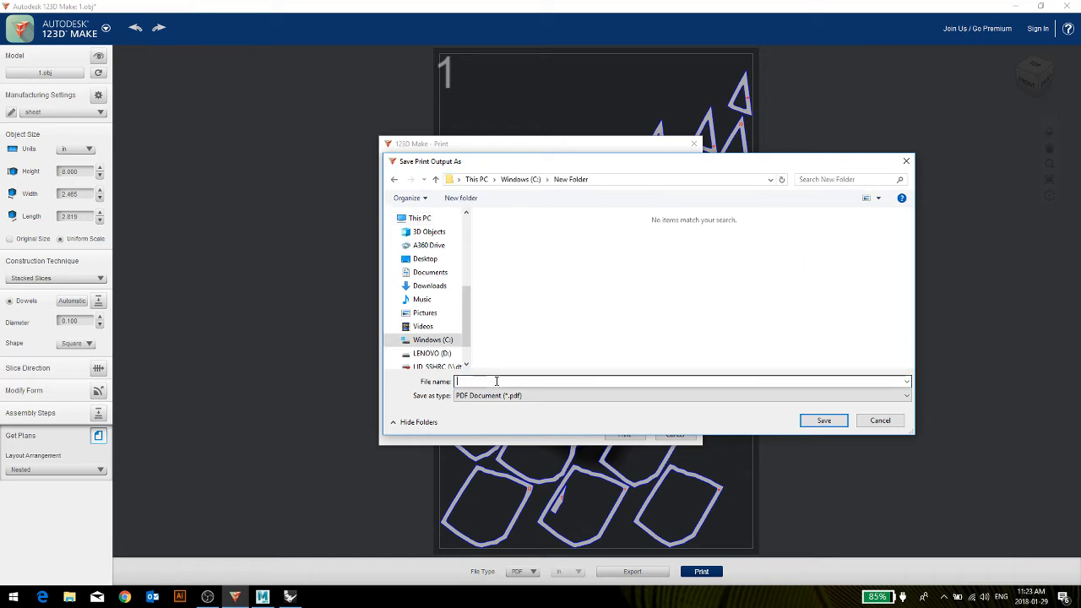
text(1)
key(Return)
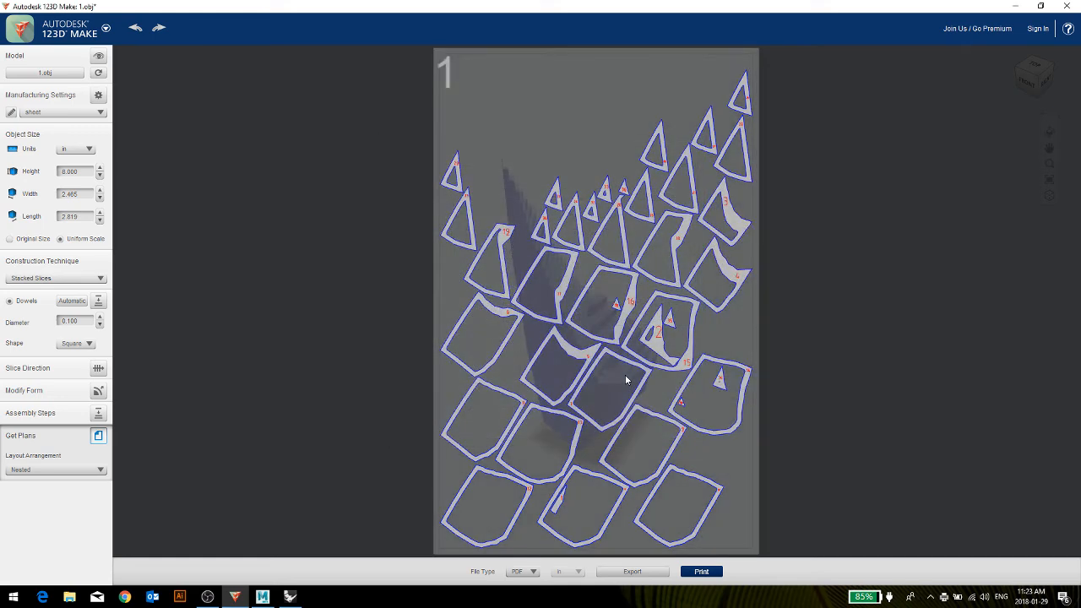
Switch to File Explorer, open 1.pdf from New Folder on the C: drive, and fit its whole page in view.
click(65, 599)
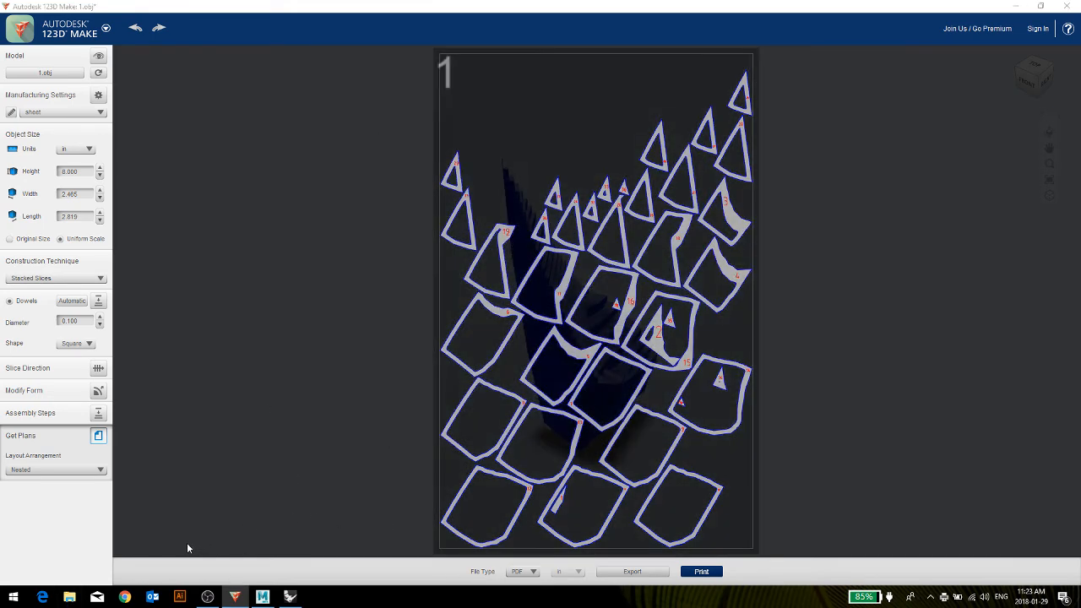
drag(630, 27, 386, 92)
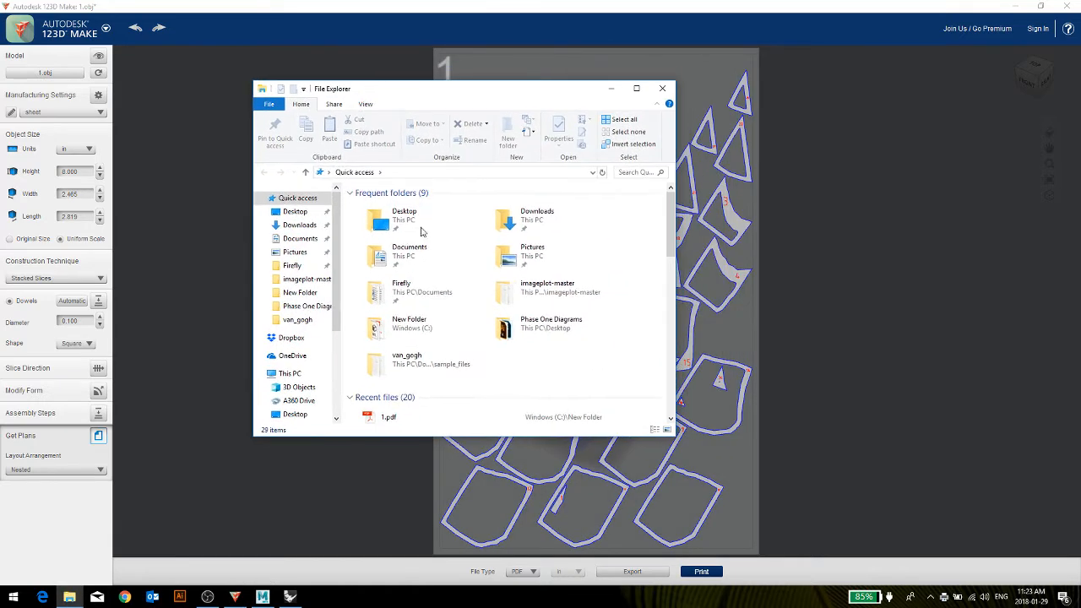
scroll(503, 365, down, 4)
scroll(502, 365, down, 3)
scroll(503, 365, up, 8)
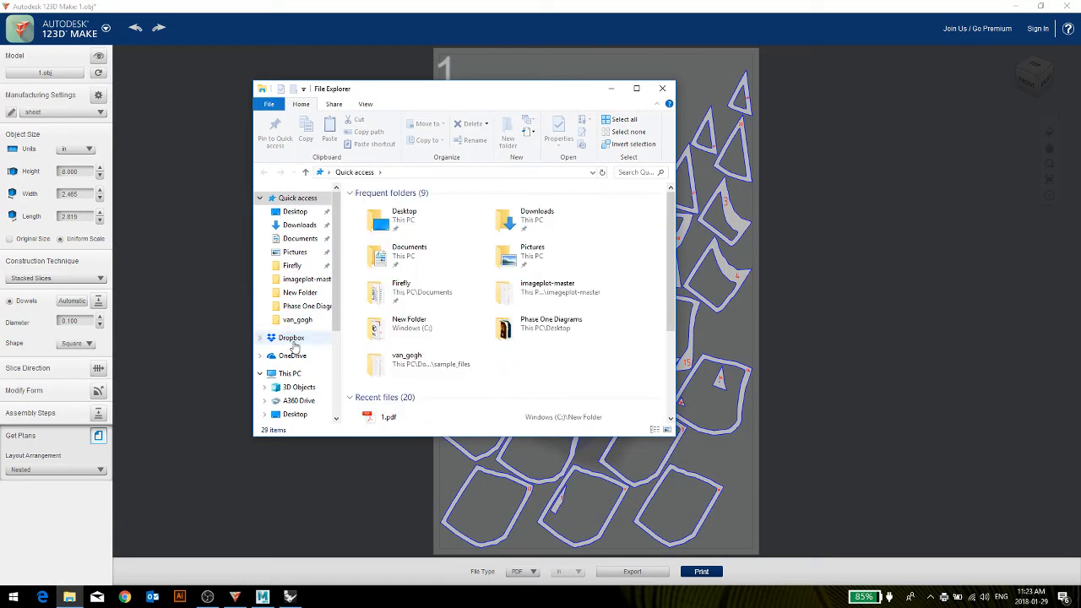
click(288, 375)
scroll(475, 313, down, 2)
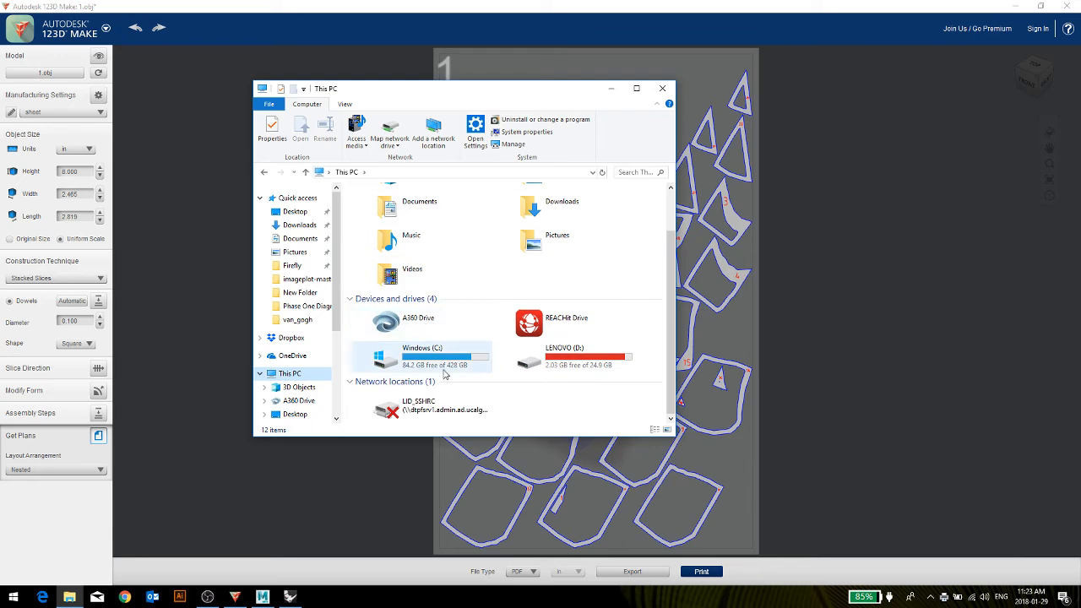
double_click(439, 365)
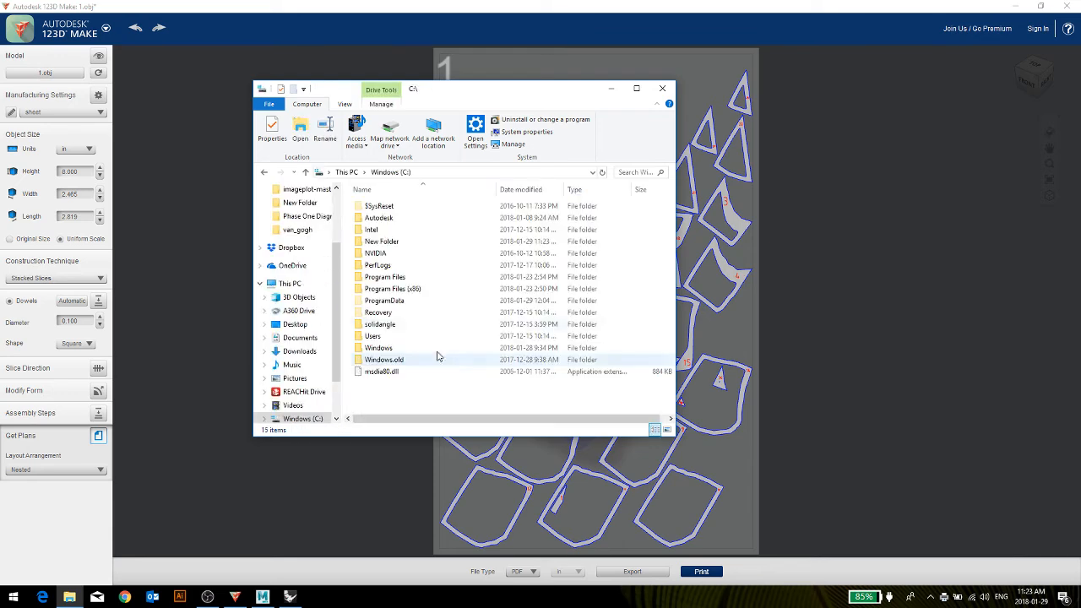
double_click(385, 243)
double_click(525, 202)
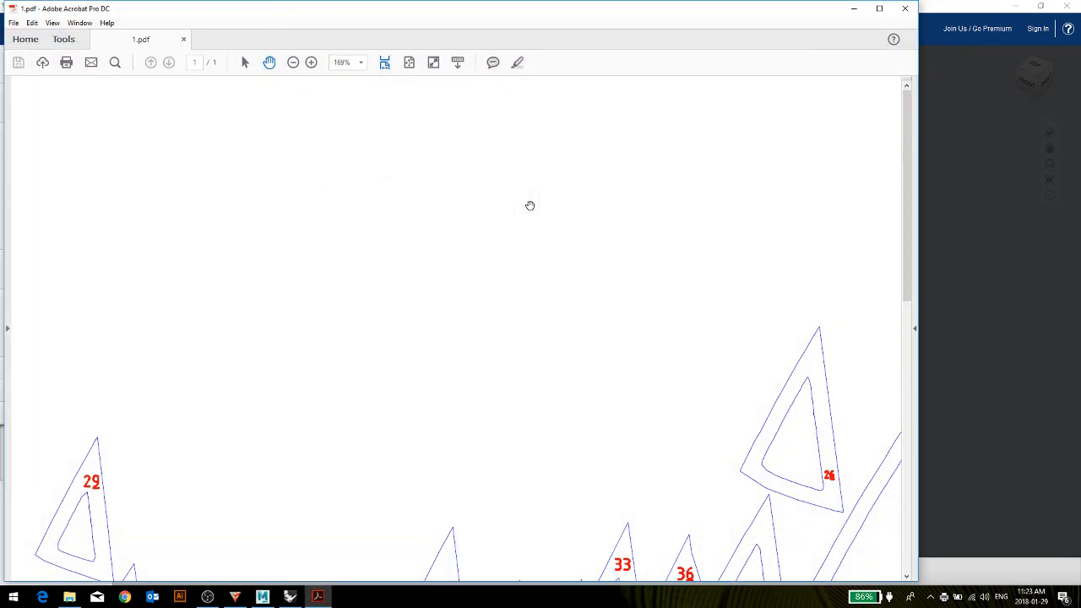
click(410, 63)
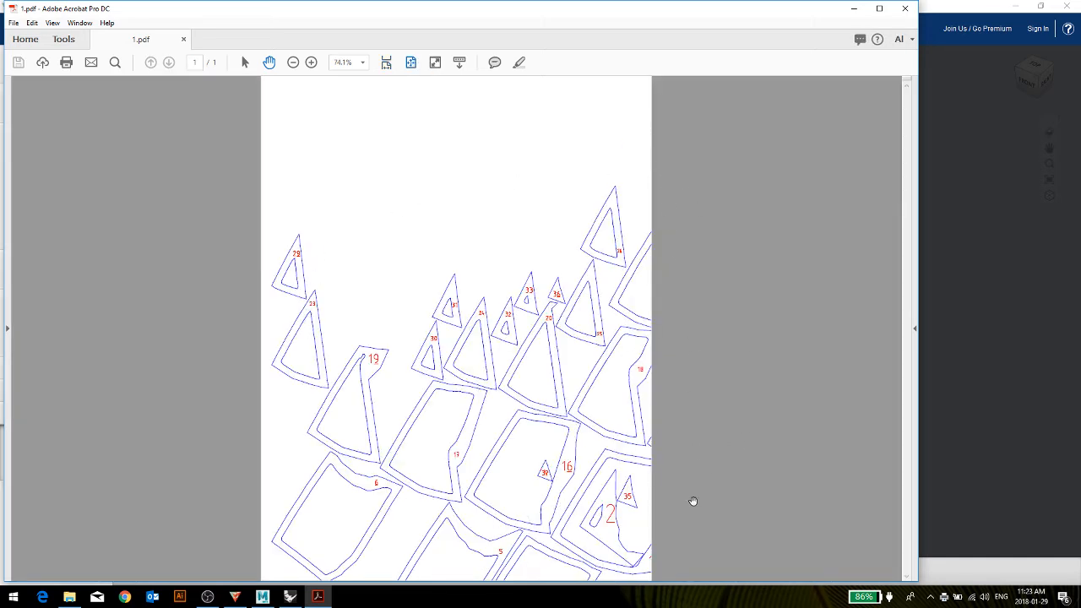
Return to 123D Make and check which paper sizes the Microsoft Print to PDF printer offers, leaving Letter selected.
click(974, 464)
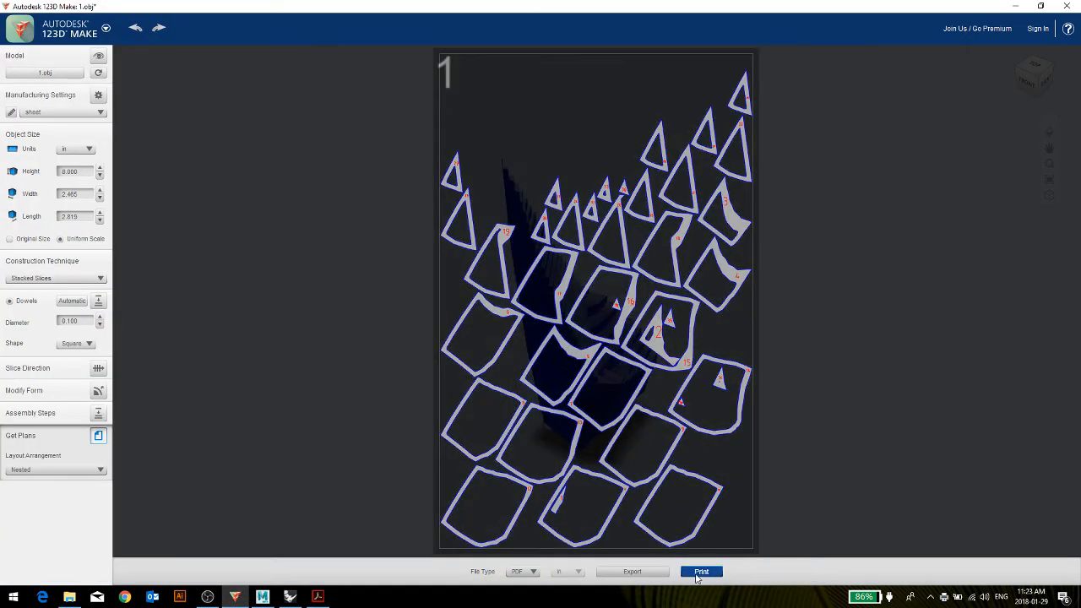
click(701, 572)
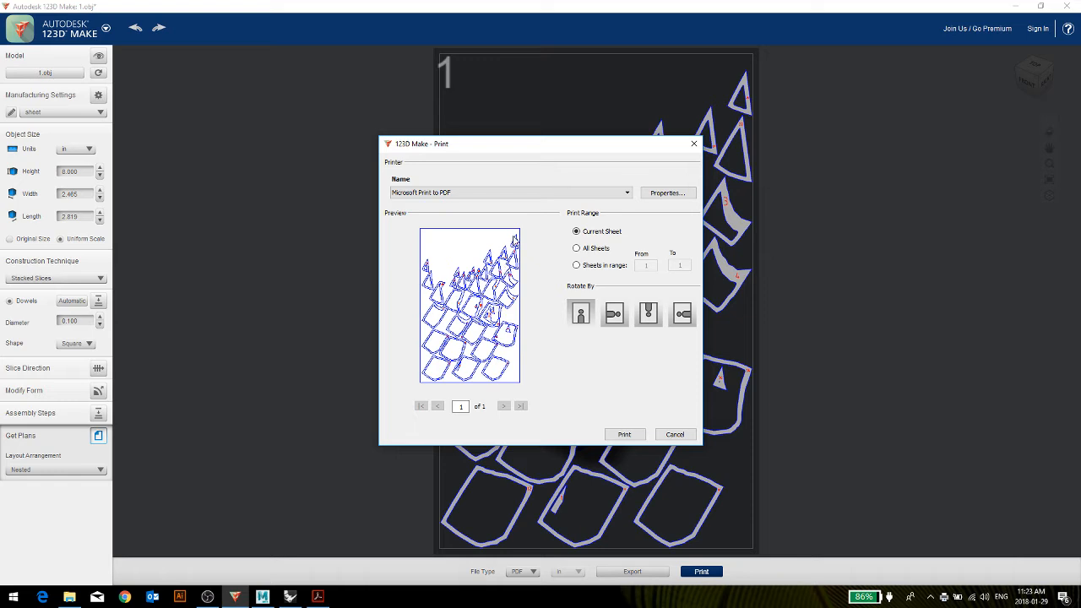
click(666, 193)
click(647, 377)
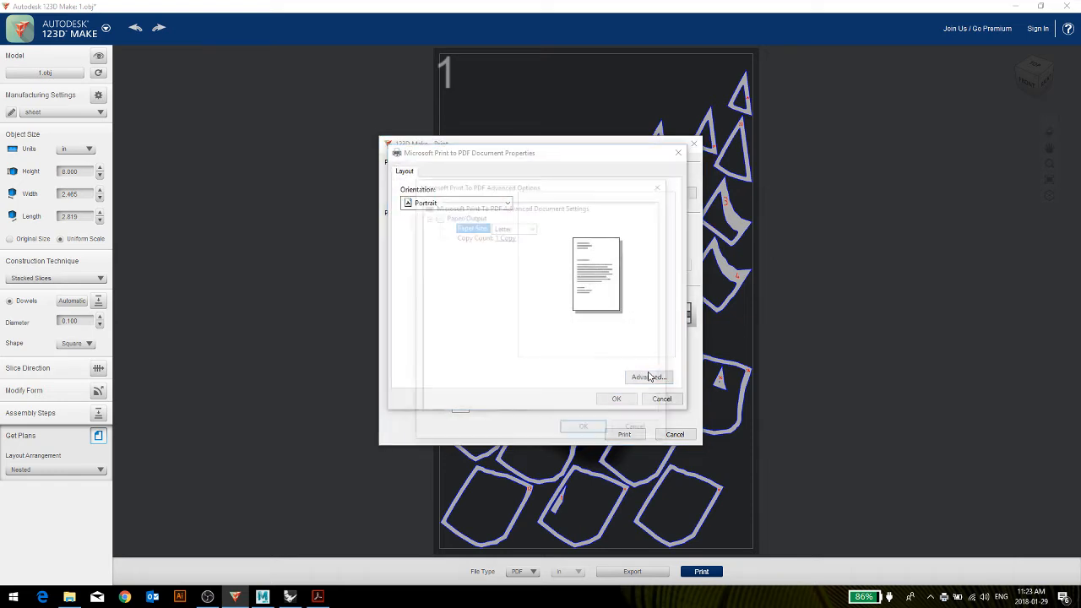
click(527, 228)
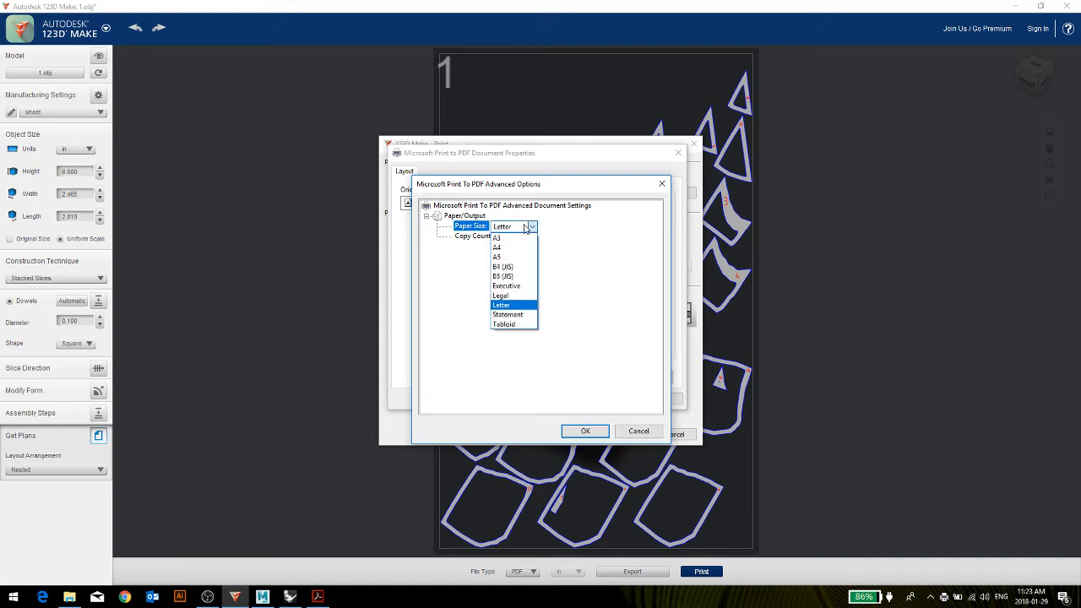
click(458, 310)
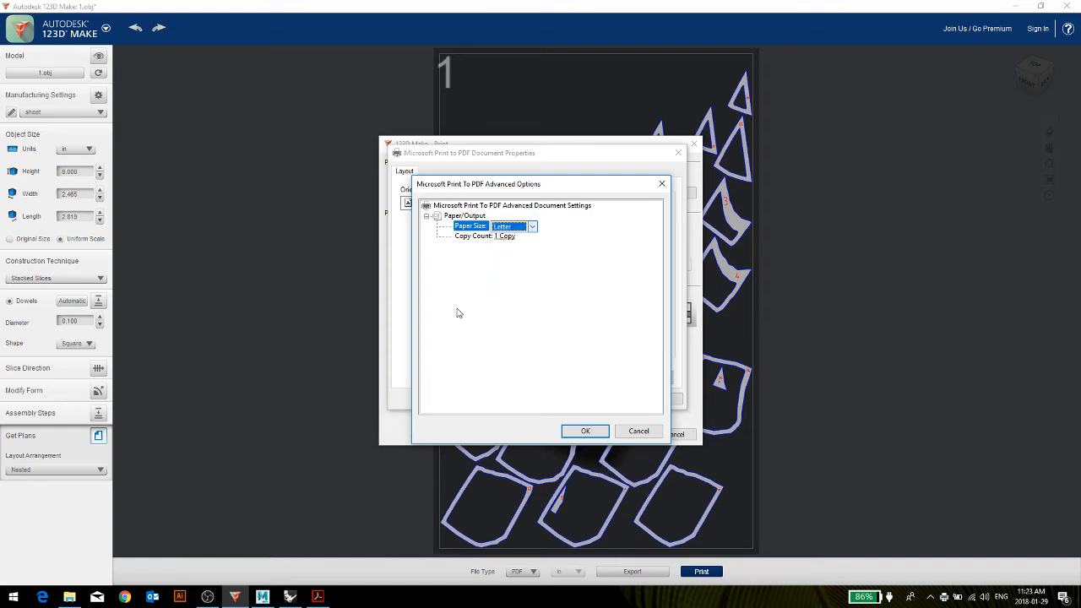
click(639, 432)
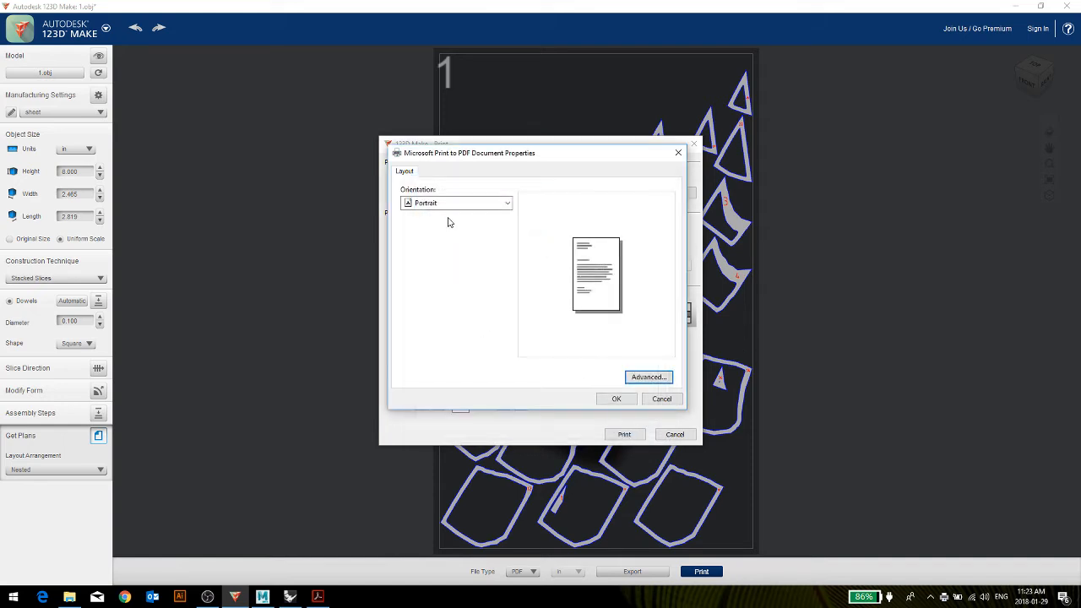
Leave the printer properties and print settings without printing, and show the original solid model.
click(661, 398)
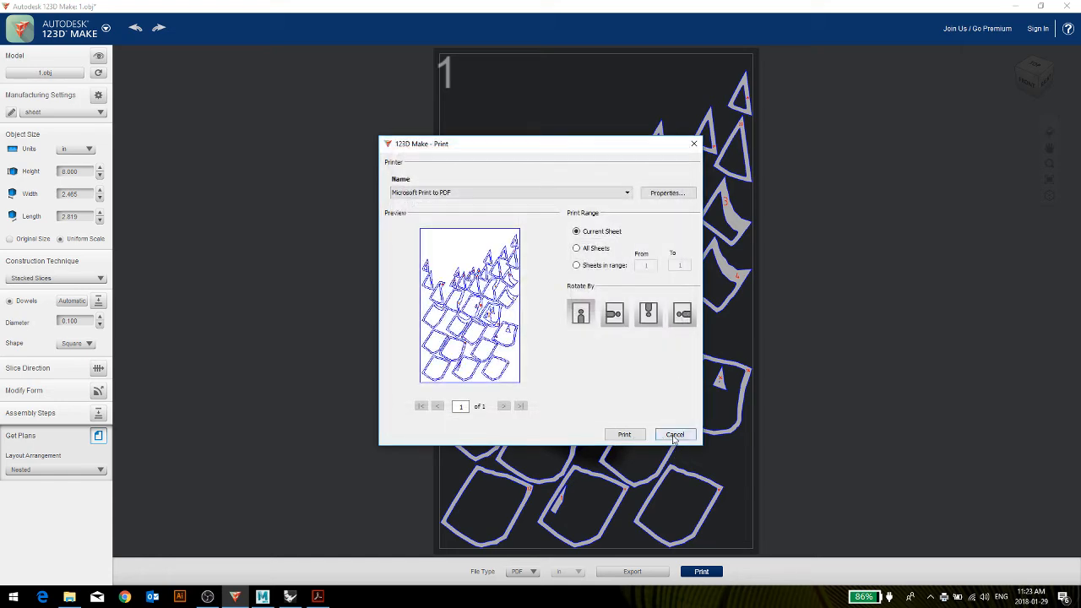
click(675, 435)
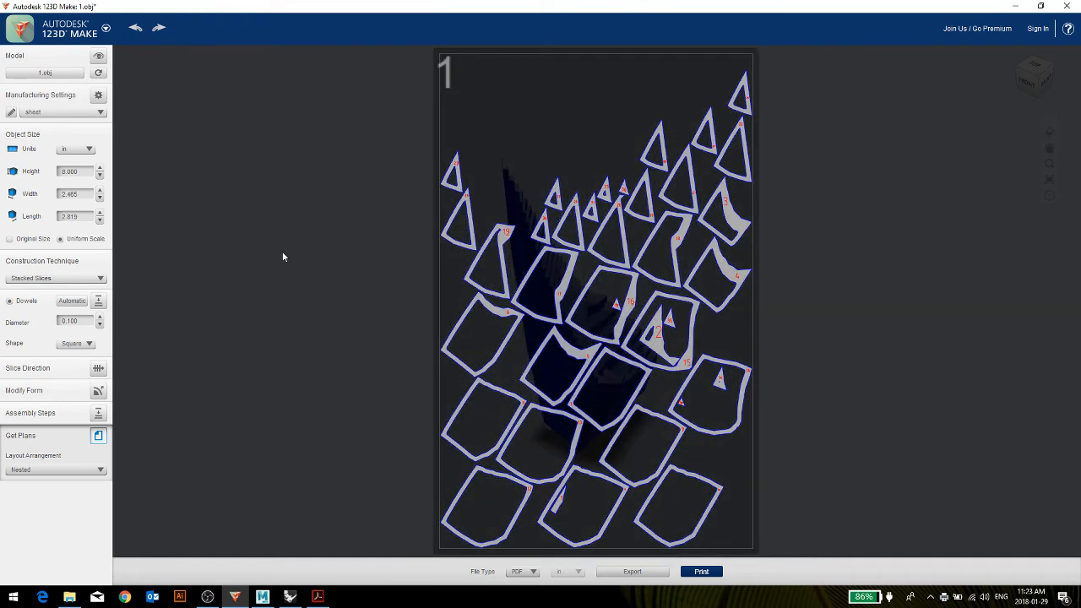
click(98, 56)
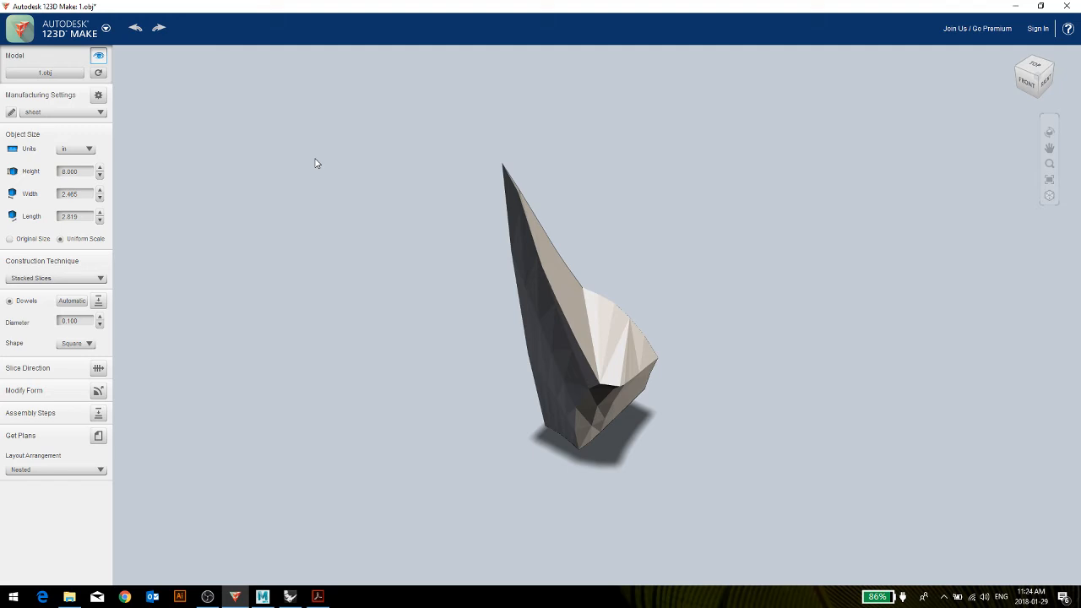
Reopen the cutting plans, examine the numbered part labels on sheet 1 up close, and leave the enlarged sheet view.
click(98, 436)
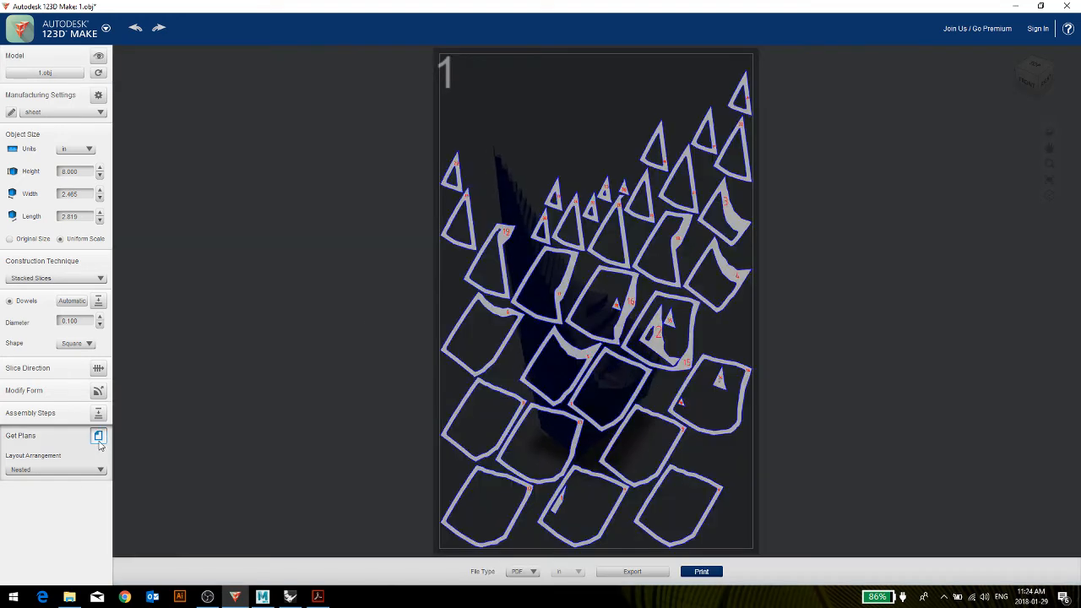
click(514, 247)
scroll(509, 230, up, 5)
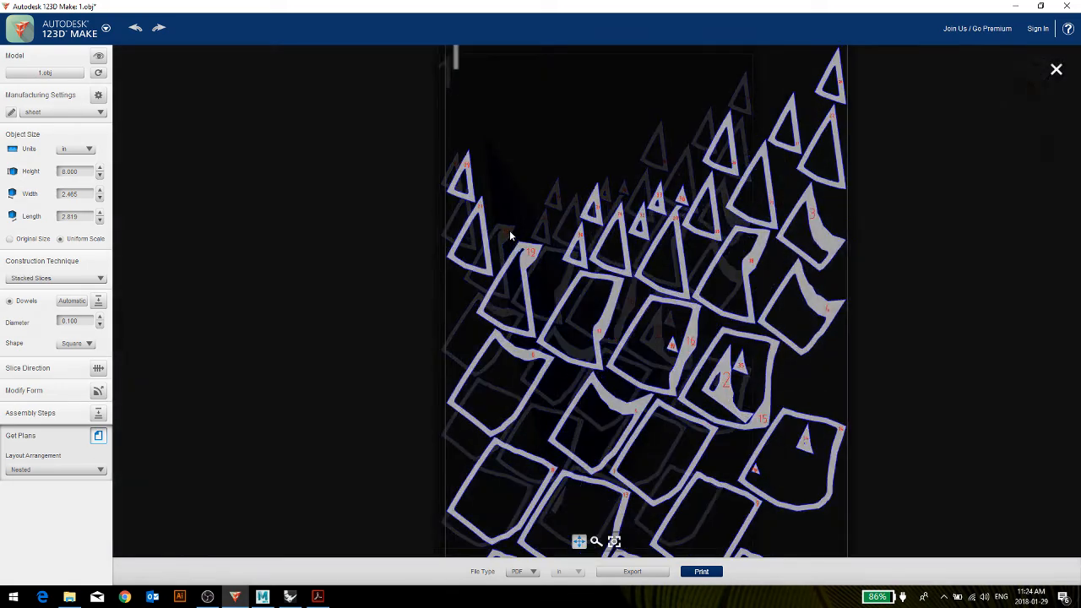
scroll(577, 280, down, 5)
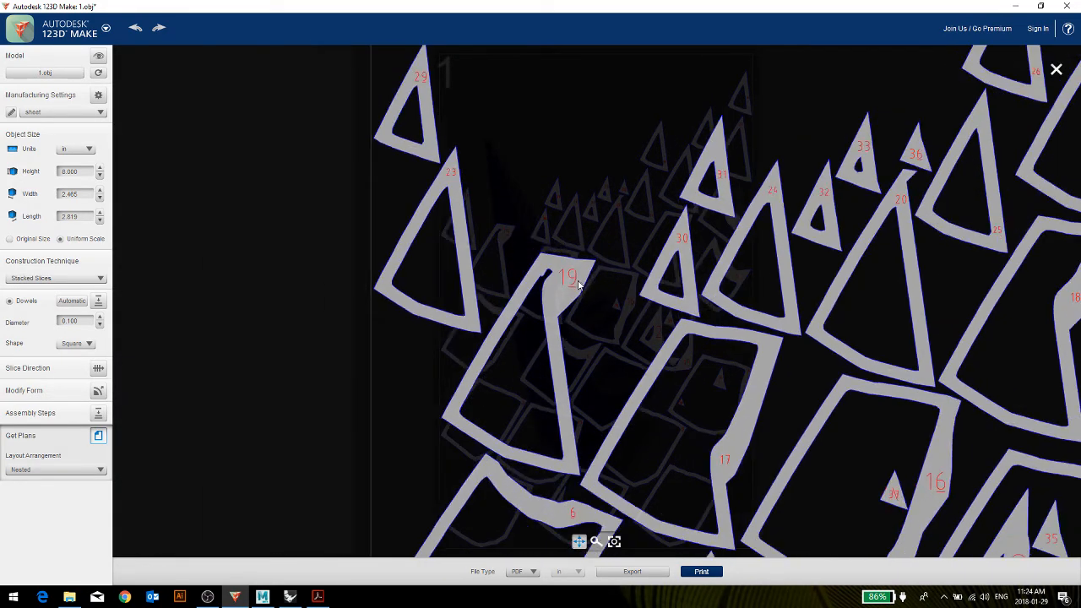
scroll(616, 279, down, 2)
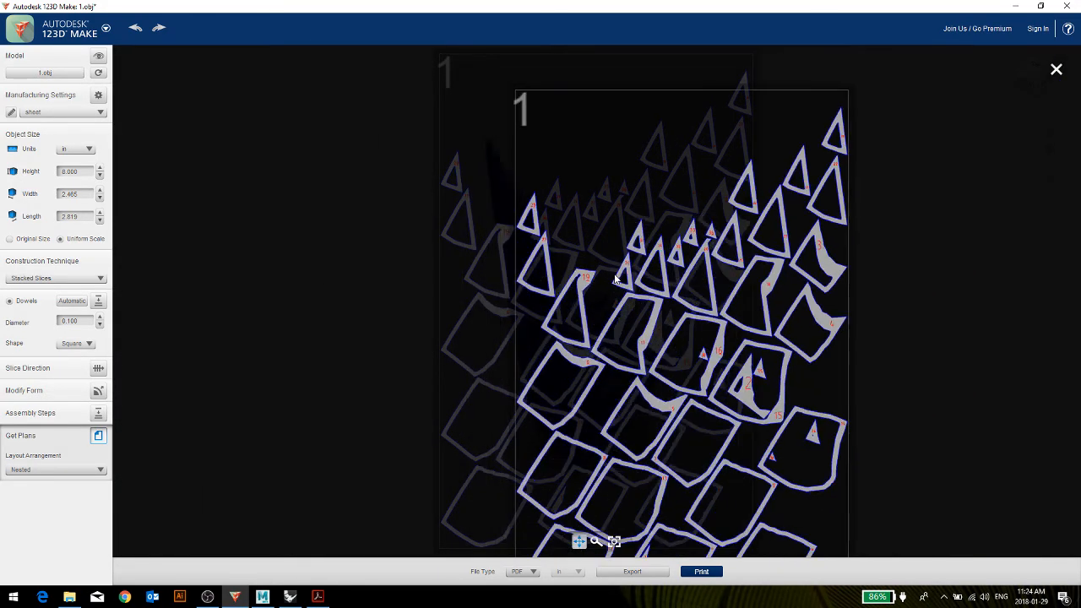
scroll(615, 279, down, 2)
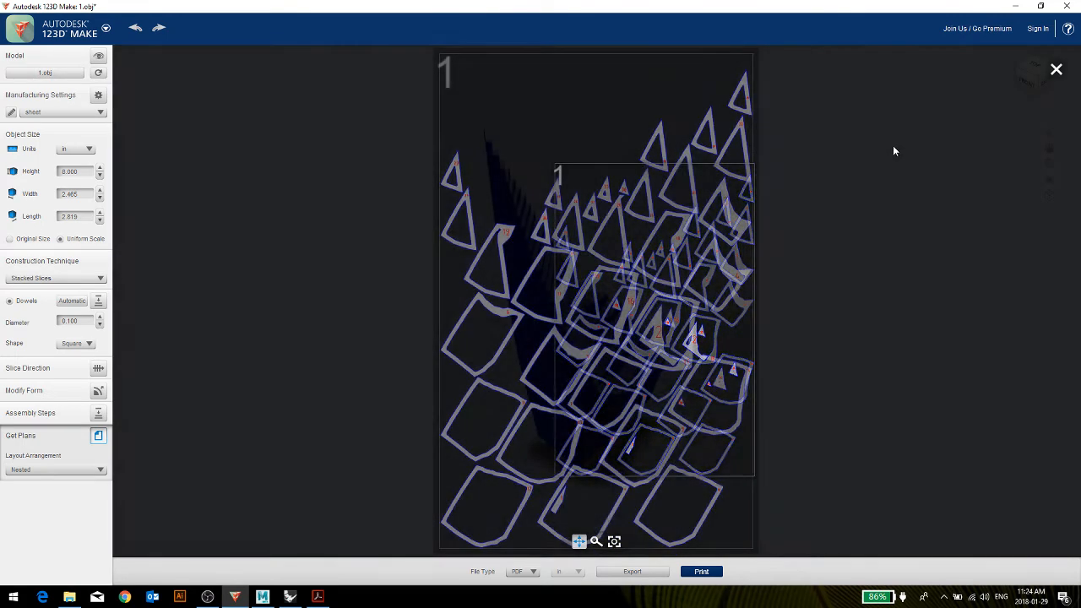
click(1055, 69)
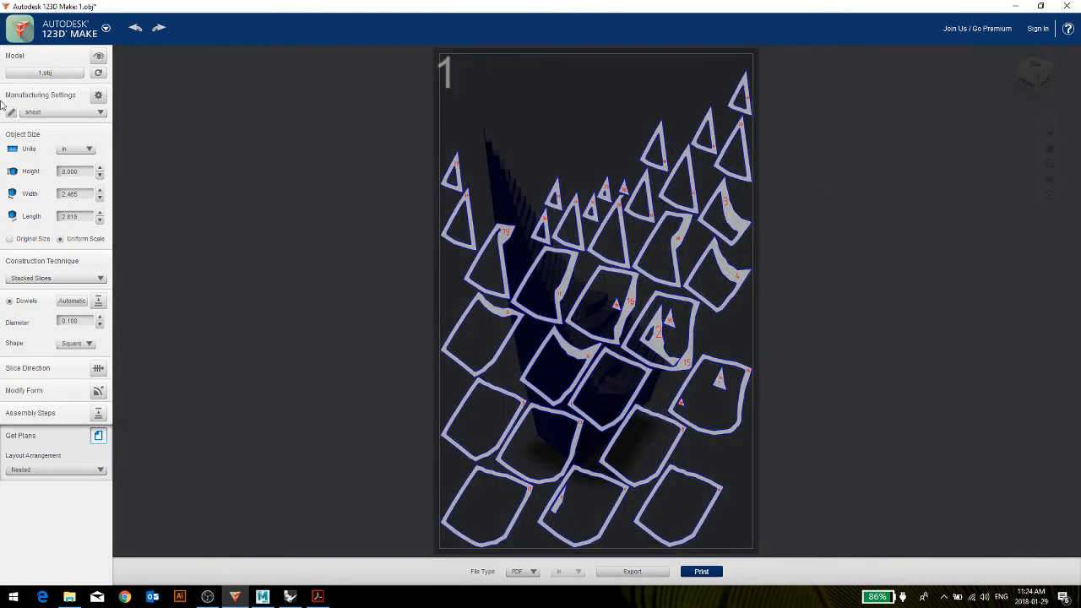
Show the assembly steps of the stacked-slice model and advance the sequence to the final part.
click(98, 56)
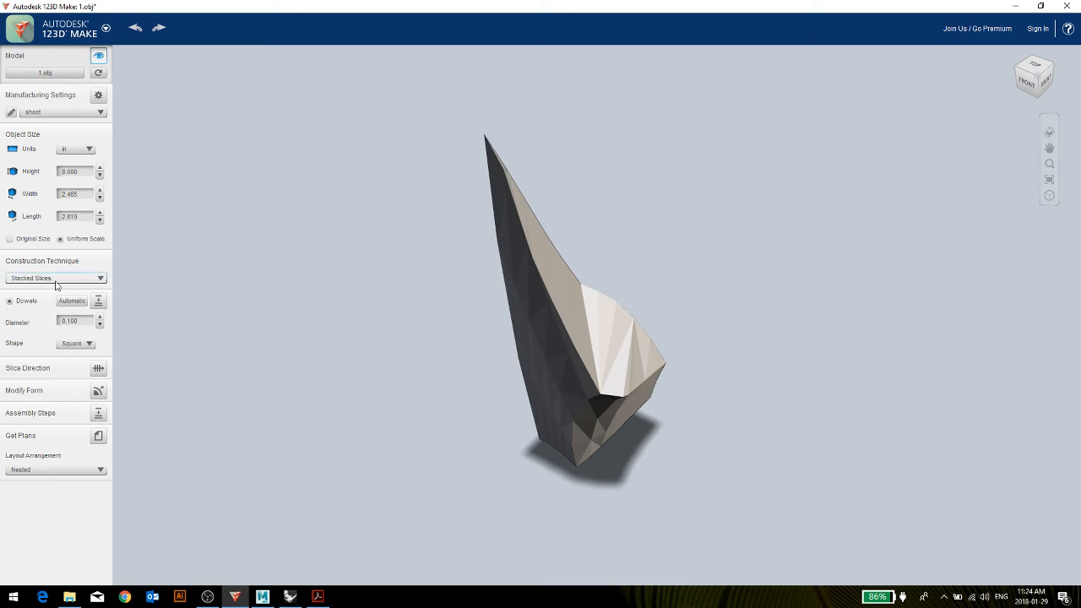
click(99, 415)
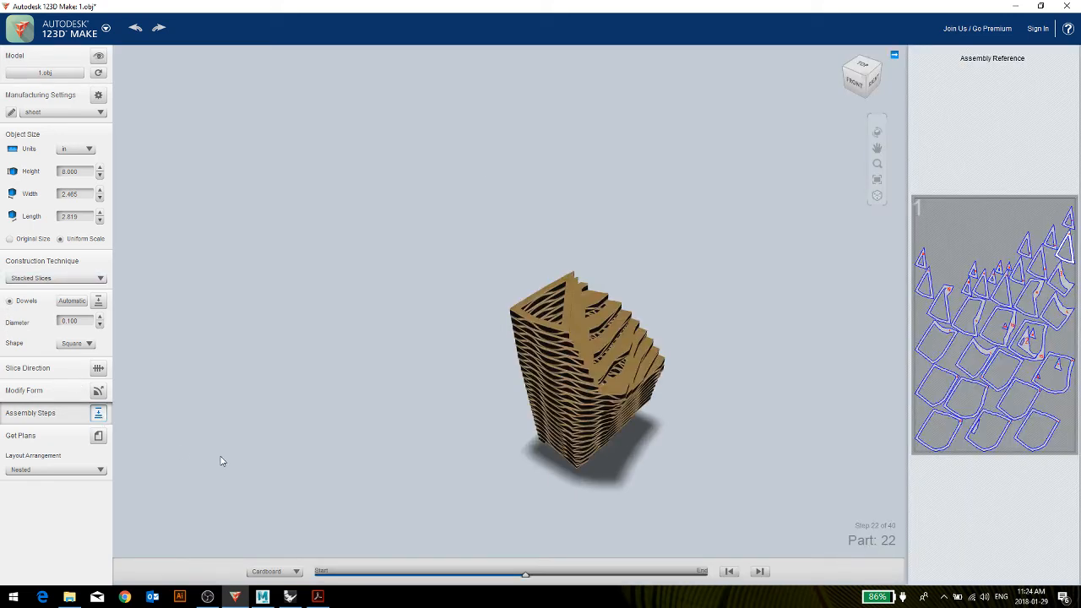
drag(529, 581, 705, 582)
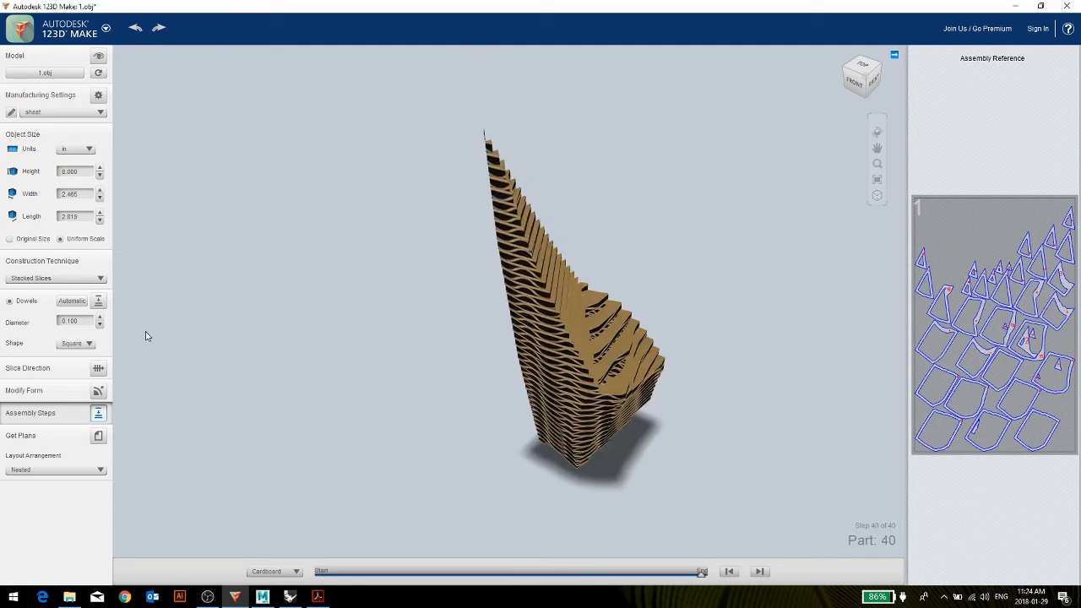
Change the construction technique from Stacked Slices to Interlocked Slices and view the result from its right side.
click(21, 279)
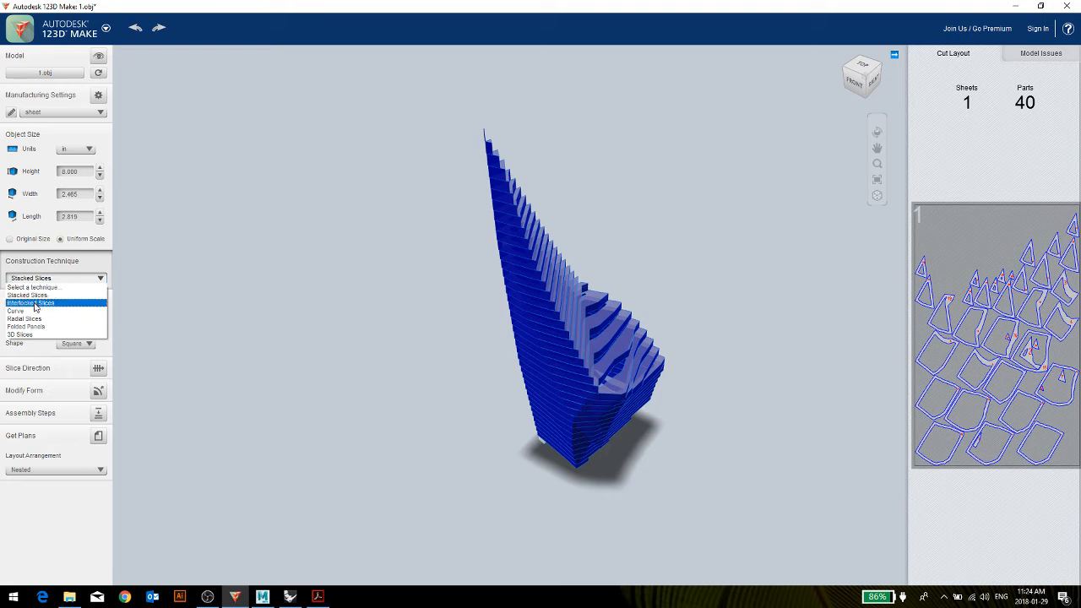
click(34, 302)
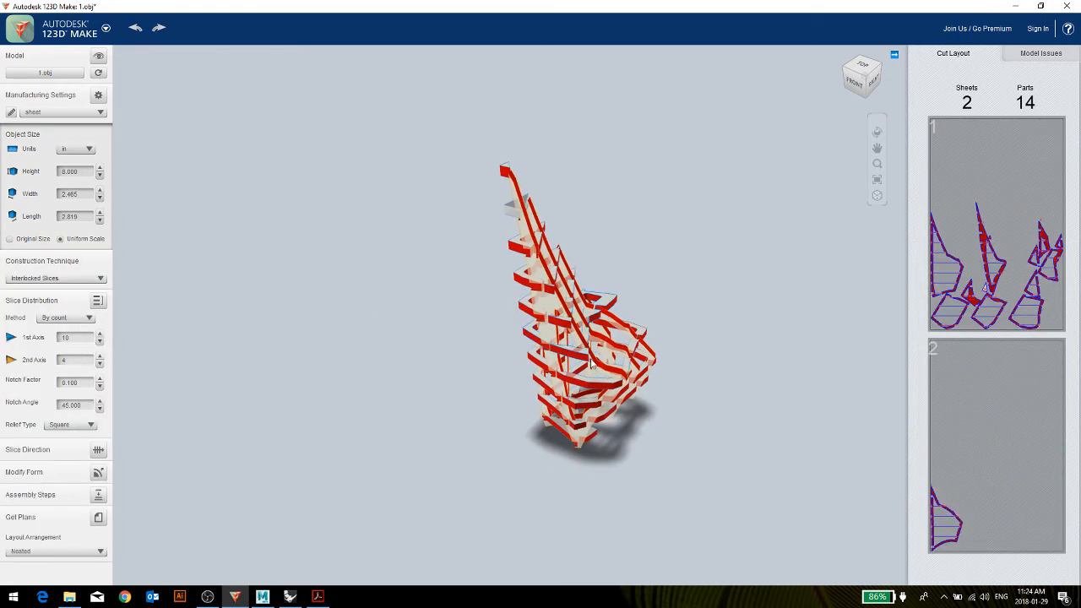
drag(693, 399, 531, 412)
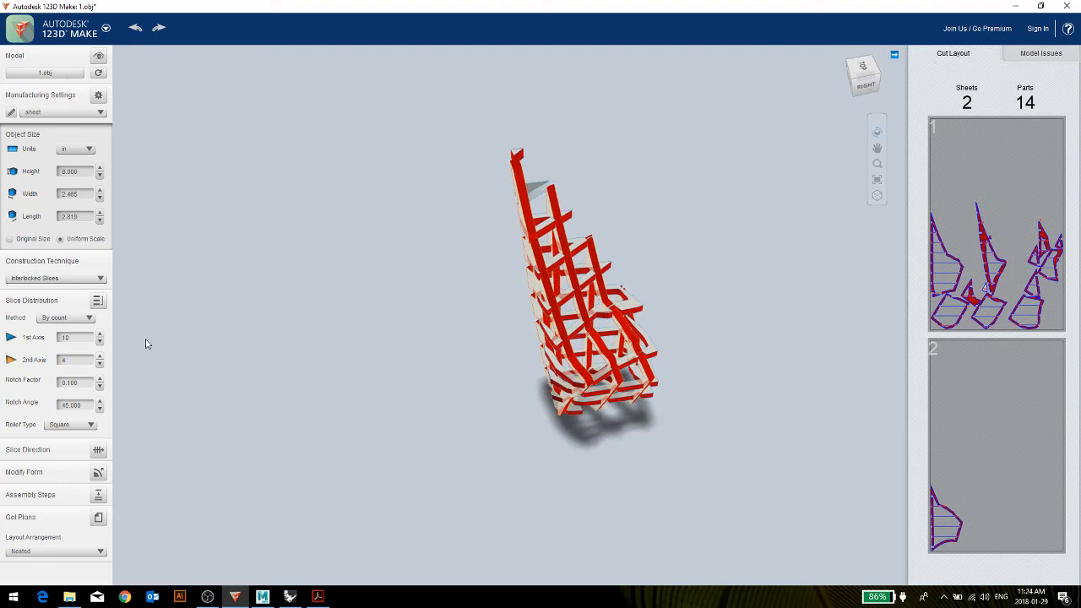
Set the interlocked slice distribution to 11 slices on the 1st axis and 6 on the 2nd axis.
click(82, 339)
click(100, 360)
click(100, 357)
click(100, 357)
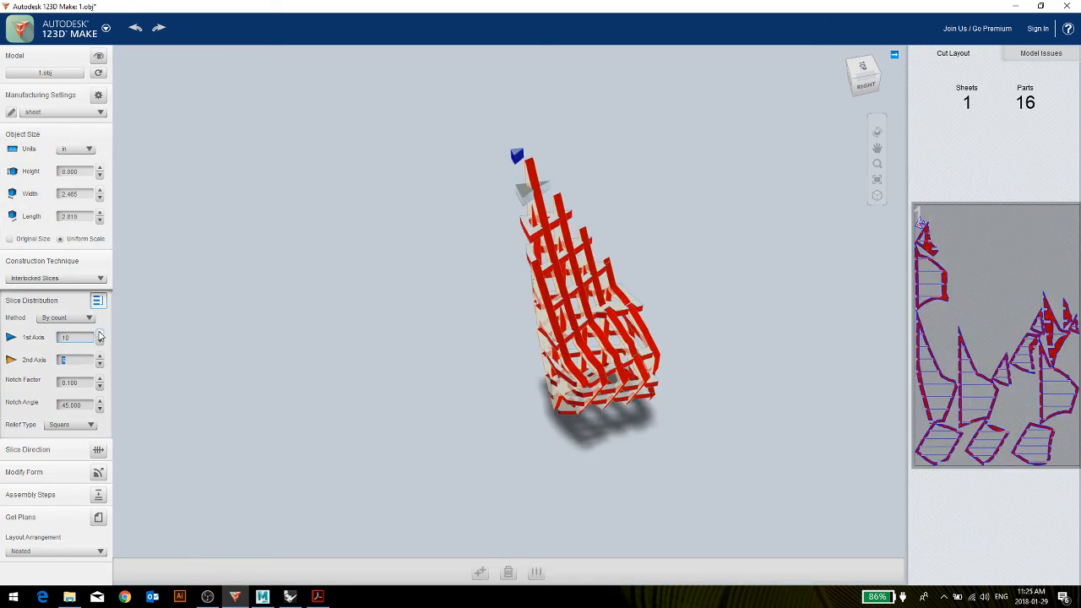
click(100, 335)
drag(640, 416, 693, 422)
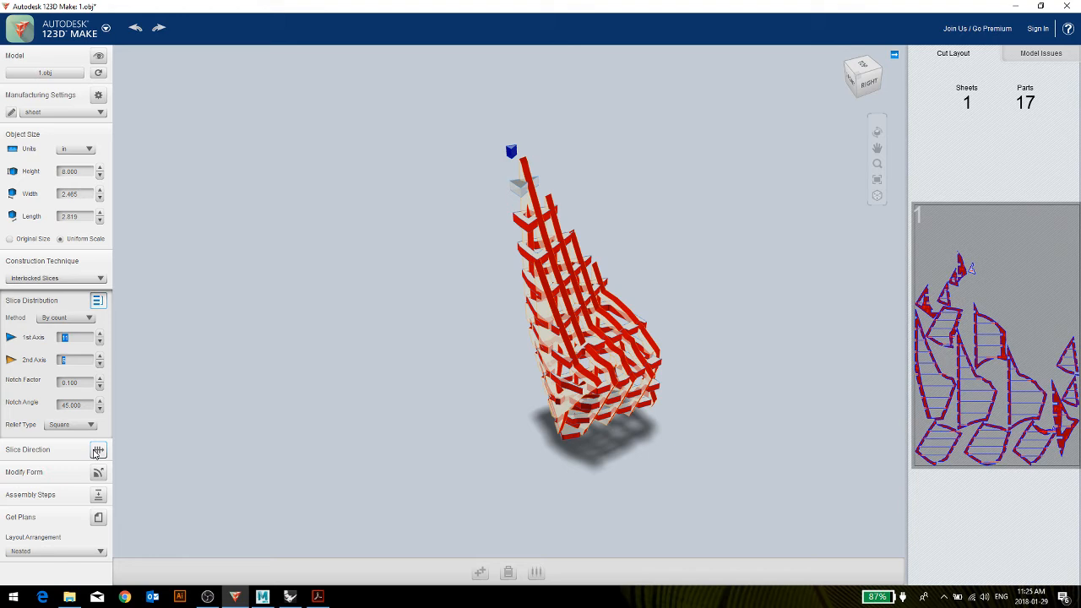
Rewind the interlocked model's assembly sequence to its first part and step through it part by part to the end.
click(98, 497)
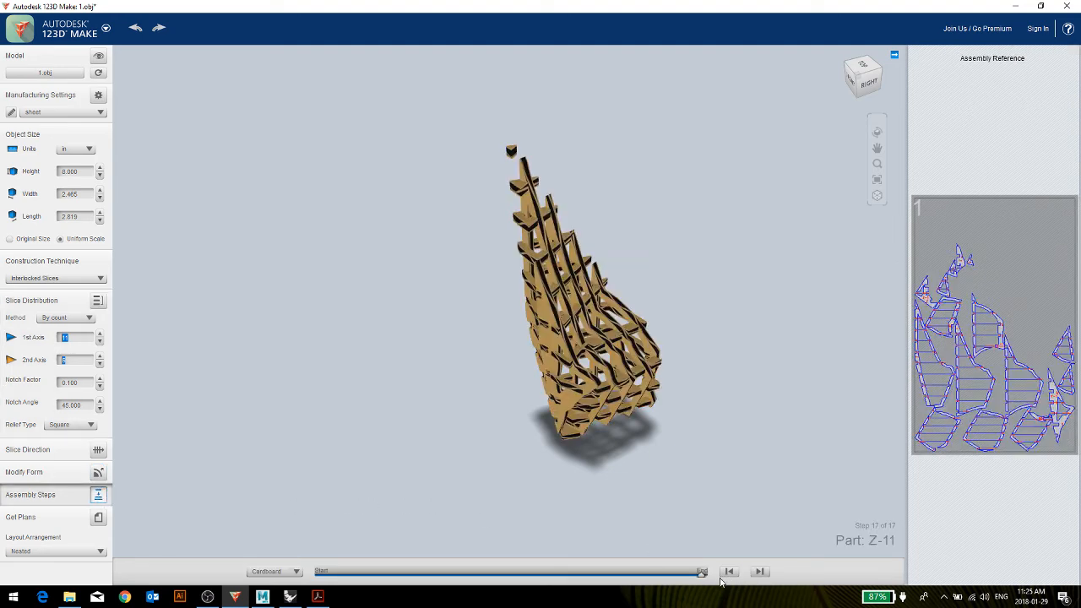
drag(703, 574, 292, 591)
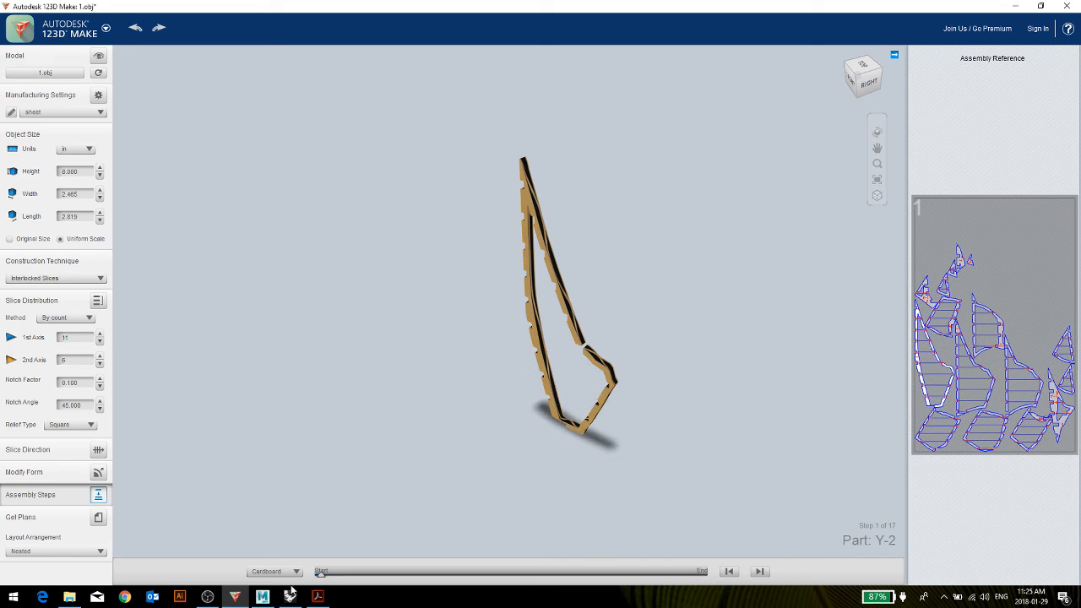
click(760, 571)
click(760, 572)
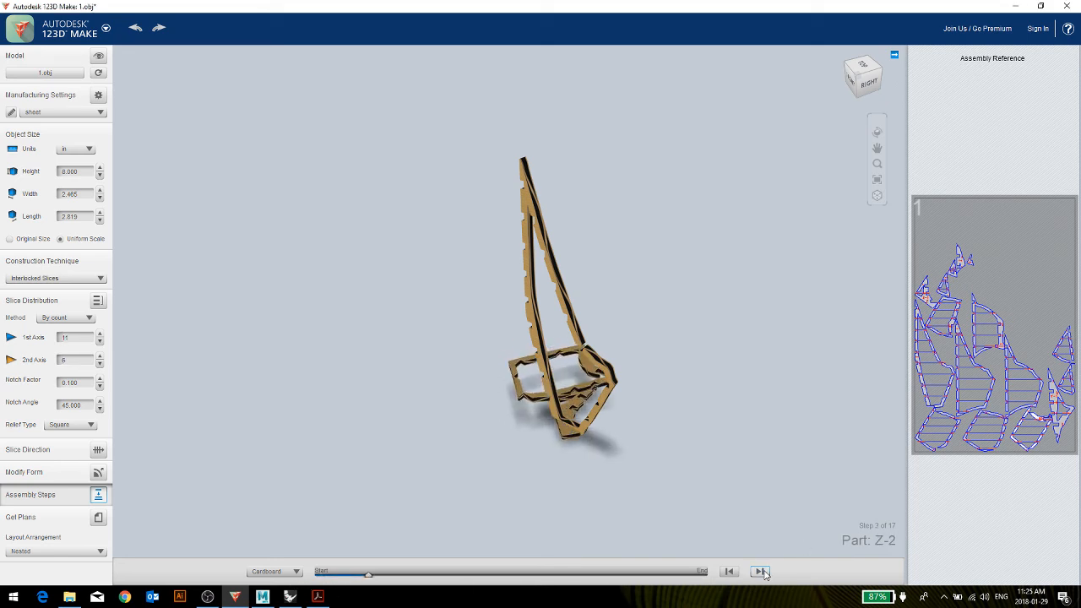
click(760, 572)
click(760, 572)
click(761, 572)
click(760, 572)
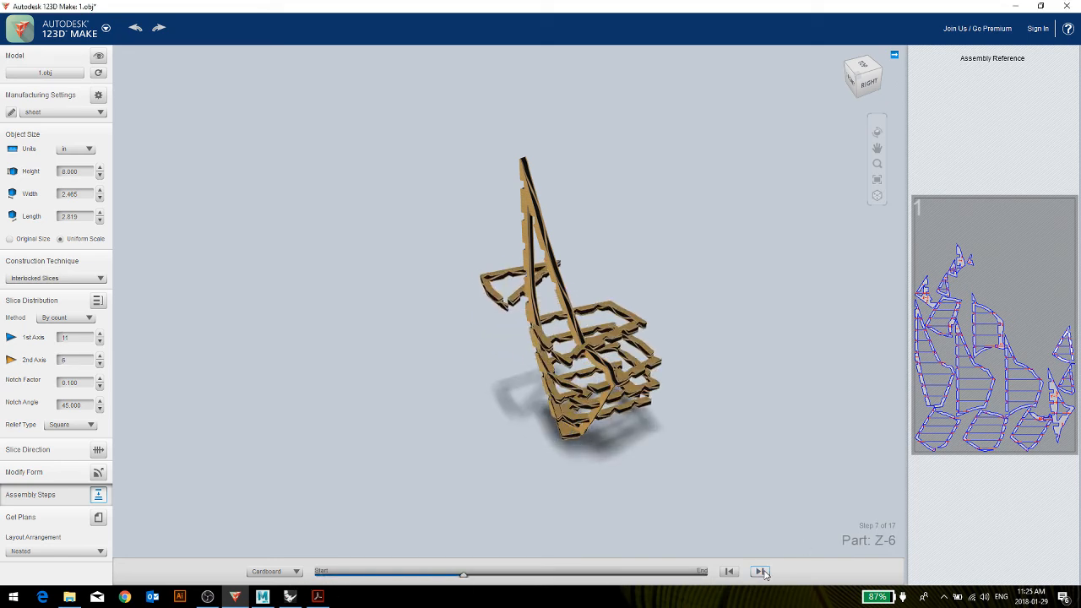
click(760, 572)
click(760, 572)
click(761, 572)
click(760, 572)
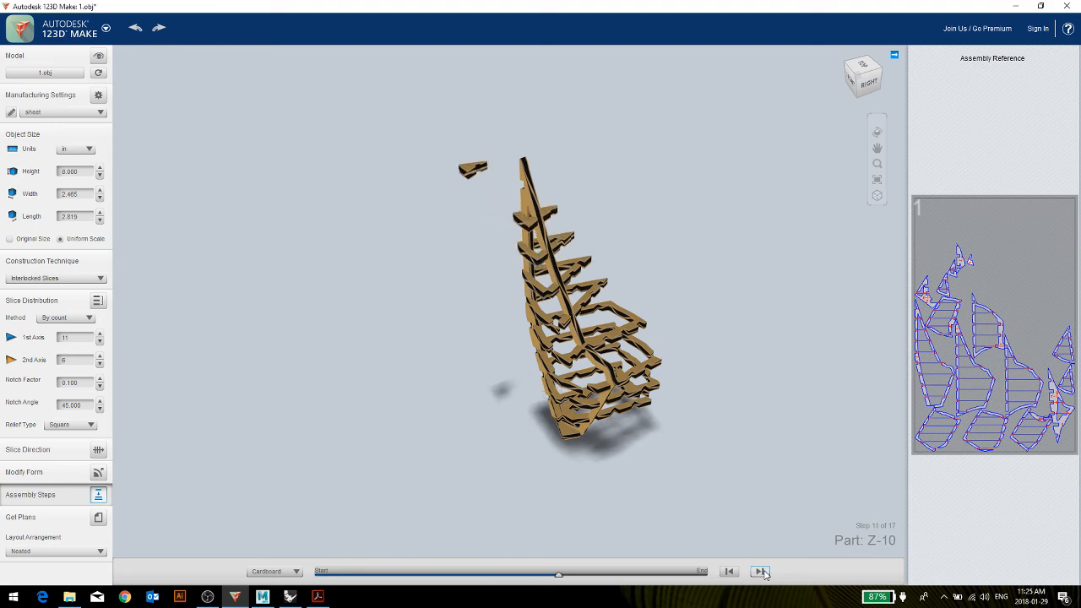
click(760, 572)
click(760, 572)
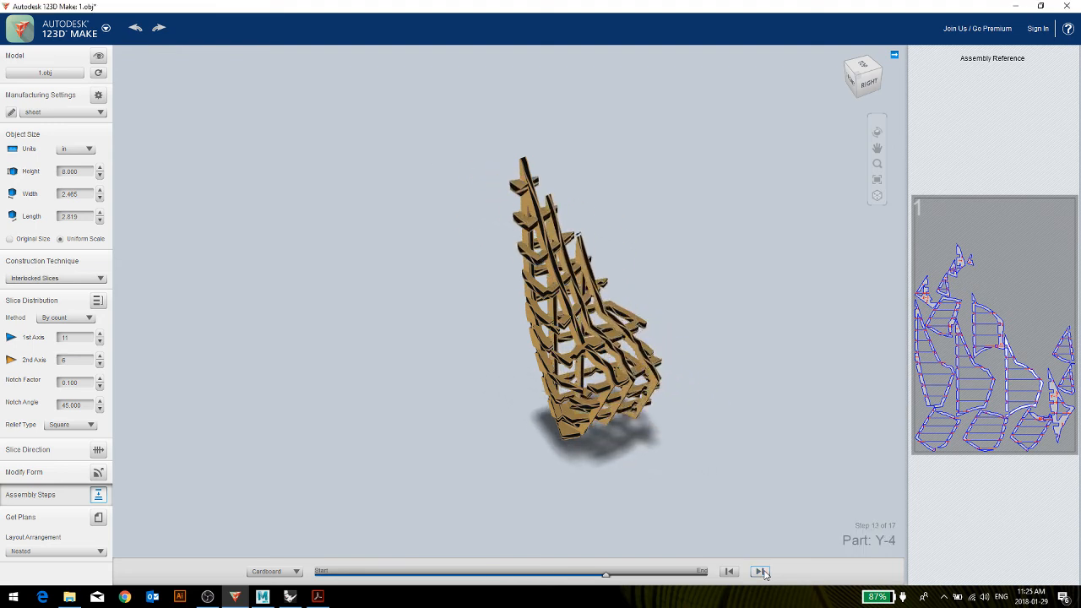
click(760, 572)
click(760, 571)
click(760, 572)
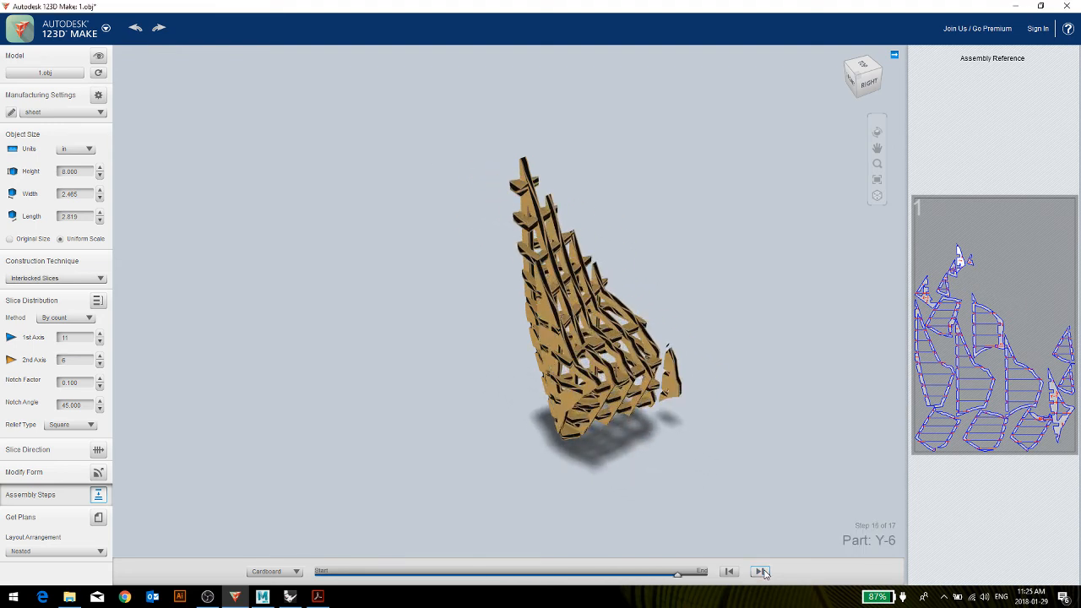
click(760, 572)
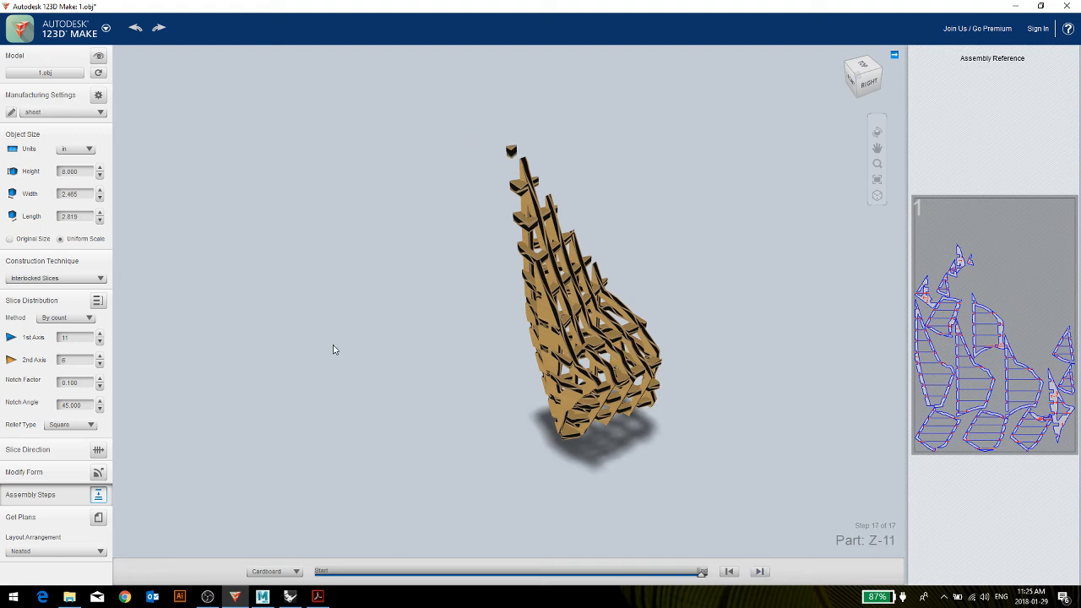
Examine the notches and part labels of the interlocked slices up close in the cutting plans, and return to the solid model.
click(98, 517)
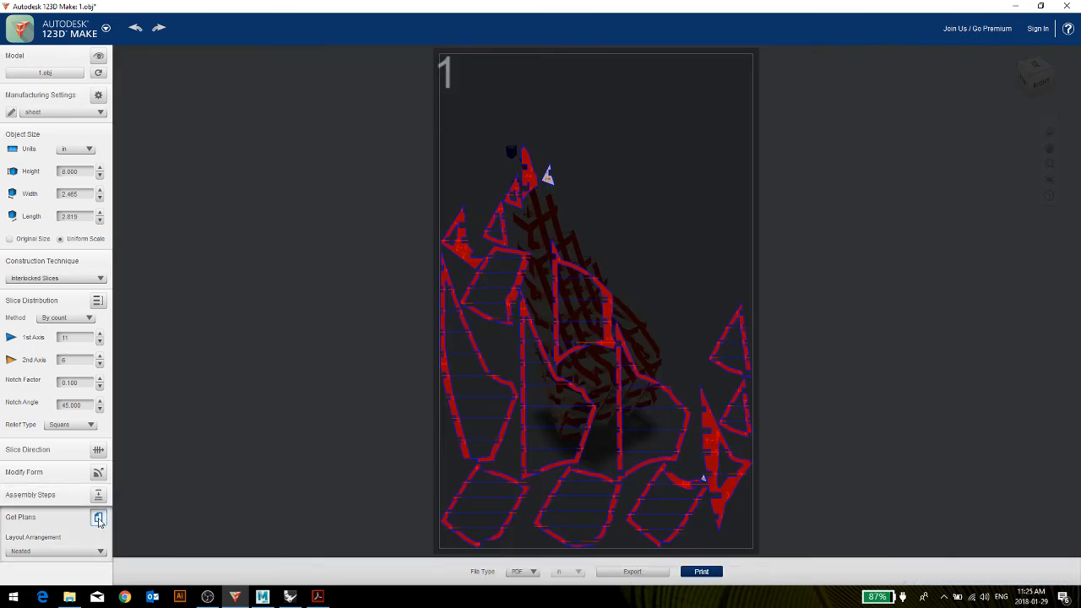
click(473, 257)
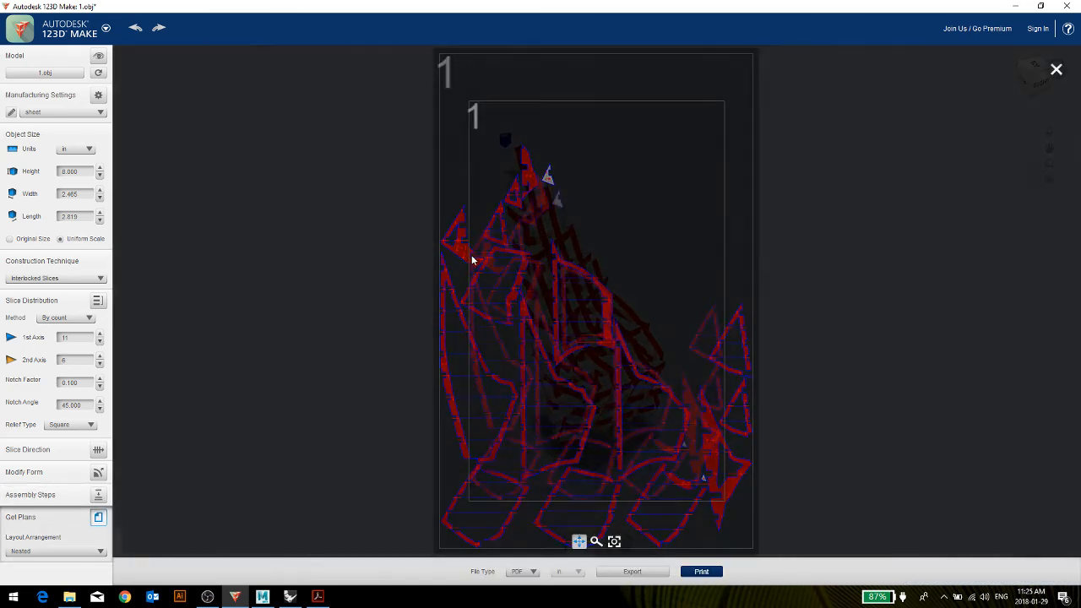
scroll(469, 258, up, 3)
scroll(473, 245, up, 2)
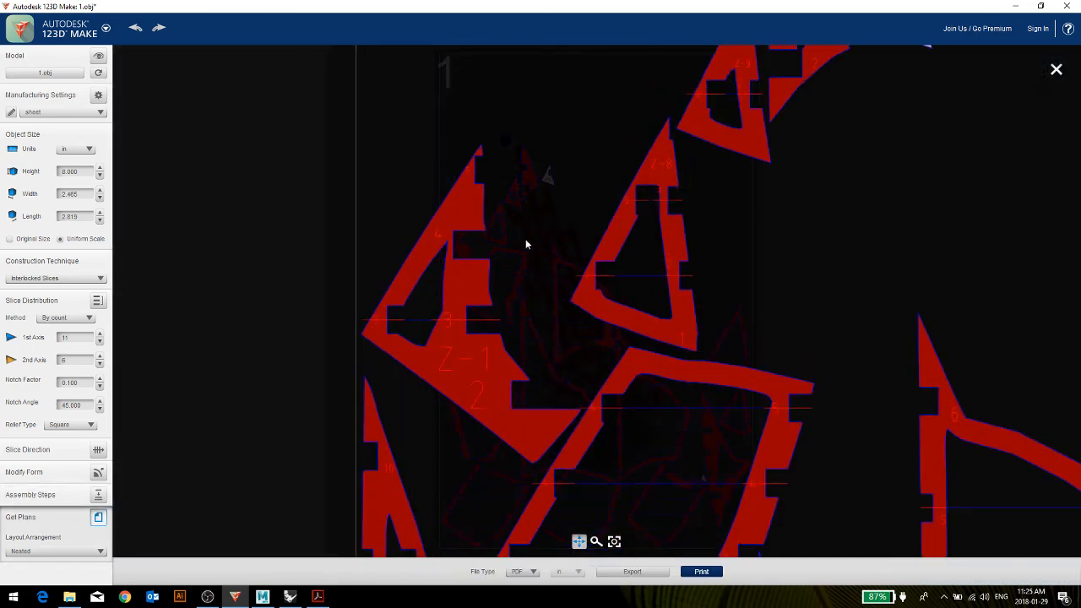
scroll(616, 237, up, 2)
scroll(651, 182, up, 2)
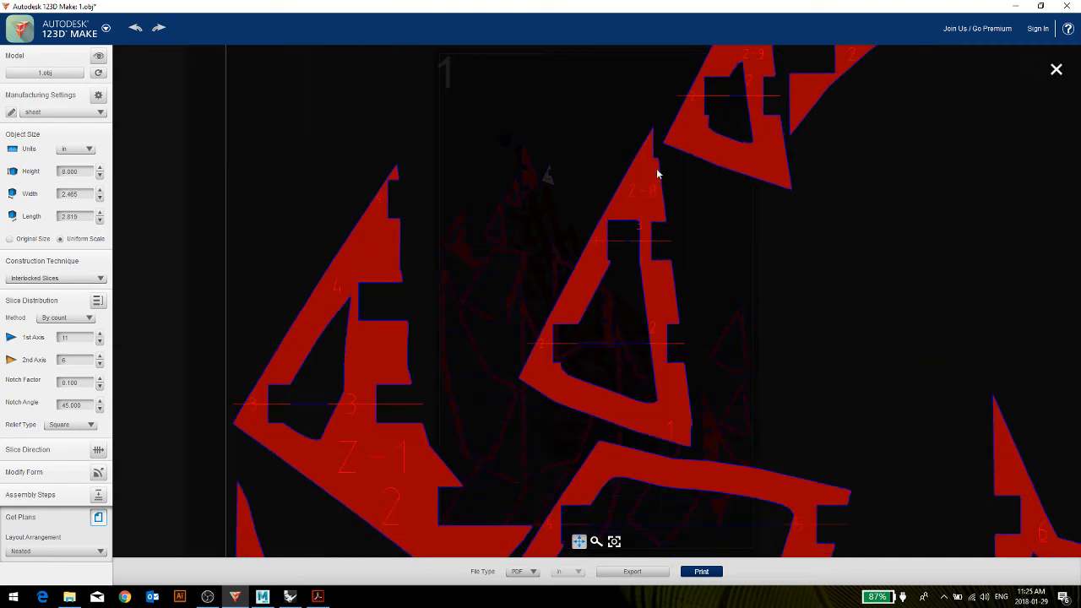
scroll(691, 135, down, 5)
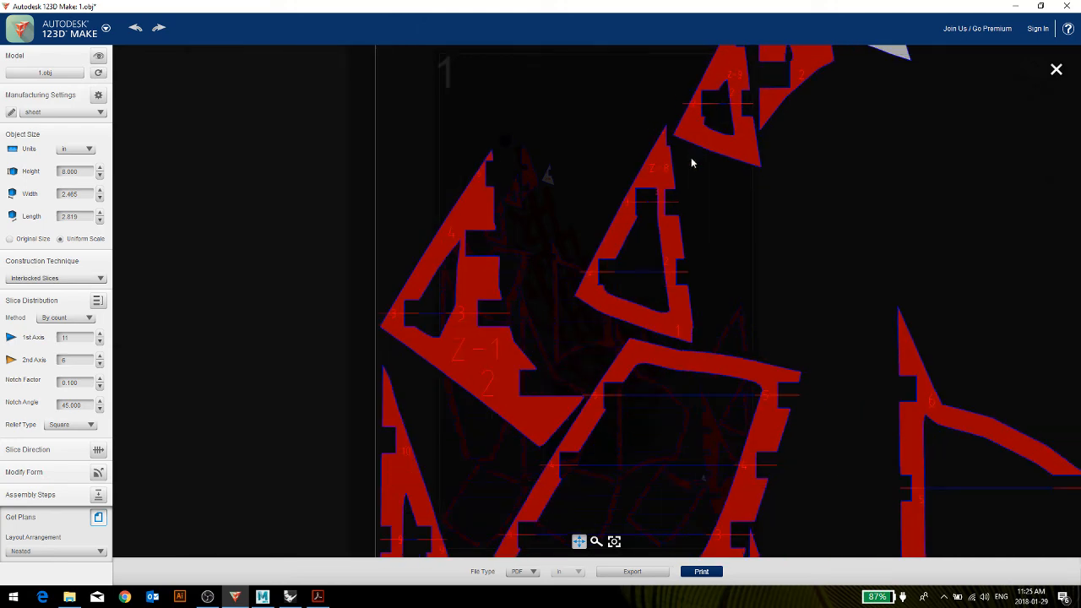
scroll(597, 372, up, 4)
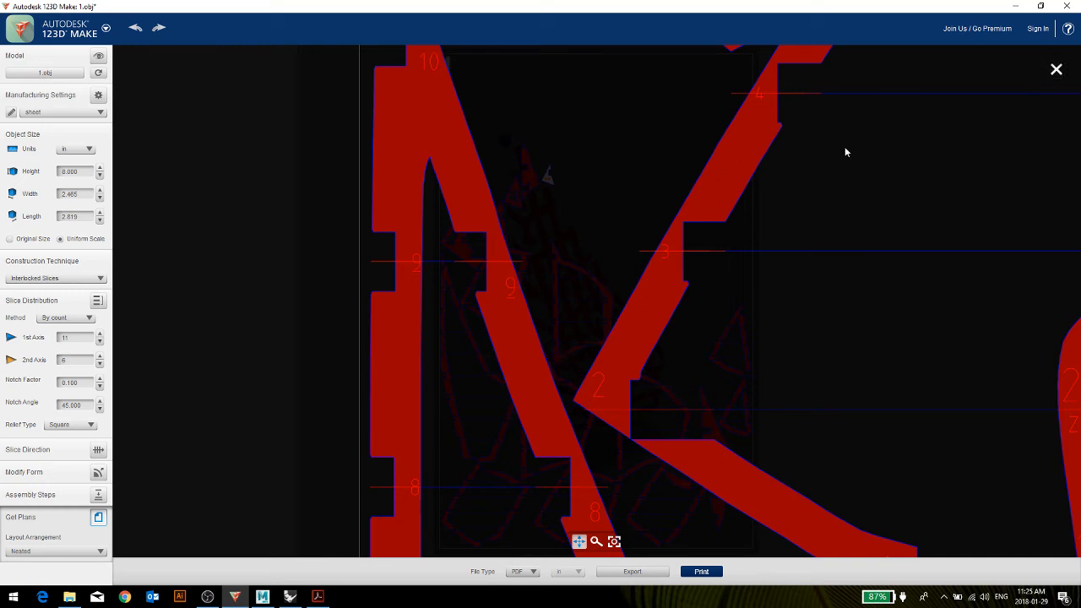
click(99, 56)
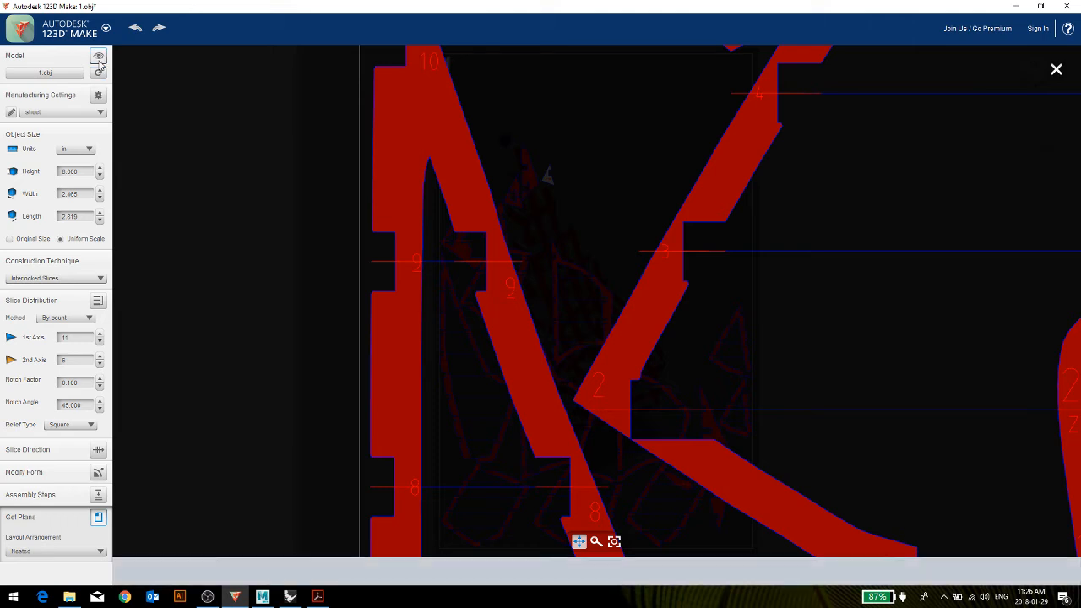
Change the construction technique to Curve and view the resulting slices from the front-right corner.
click(12, 278)
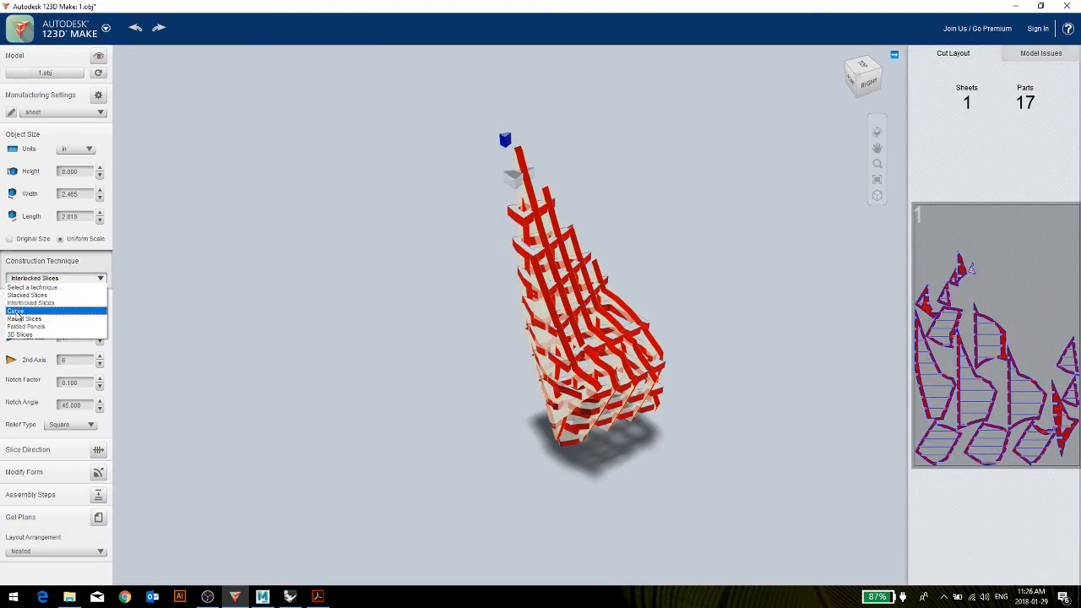
click(12, 312)
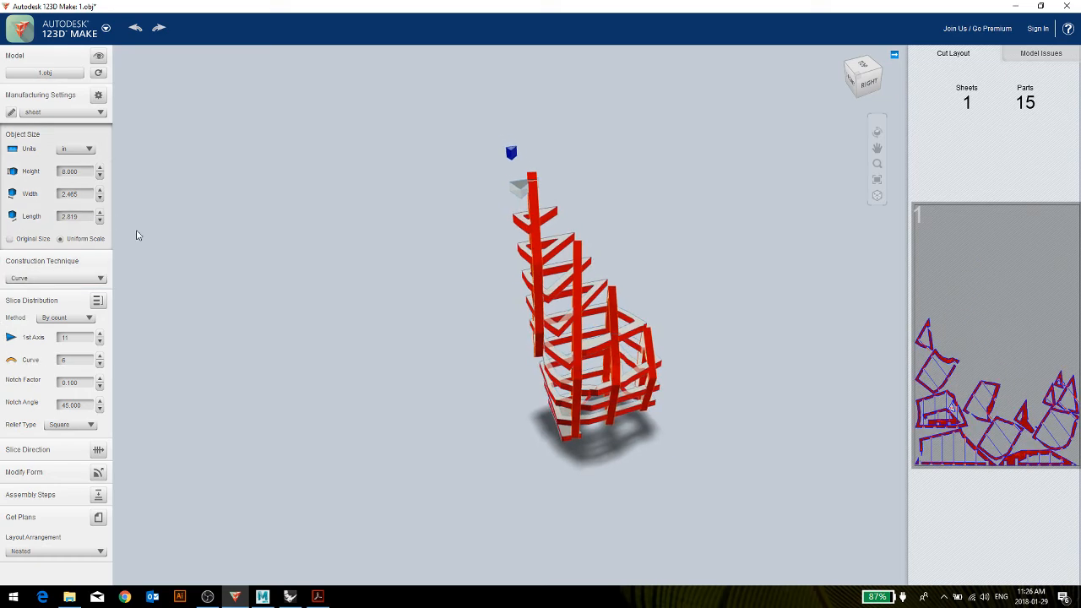
drag(667, 341, 695, 354)
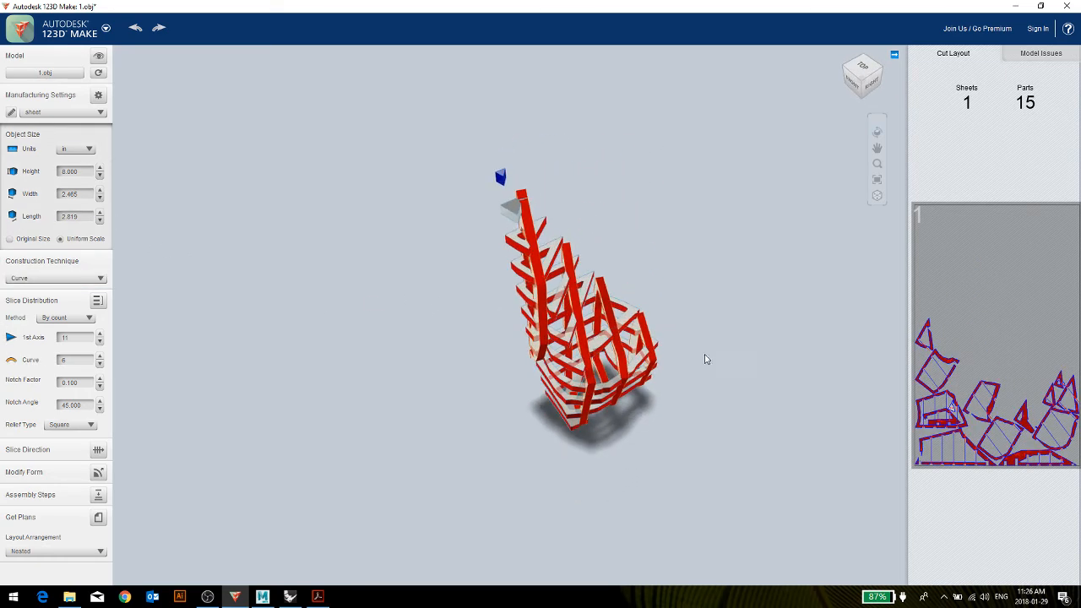
View the curve slices from the right side and play through the end of their assembly sequence.
drag(404, 442, 270, 405)
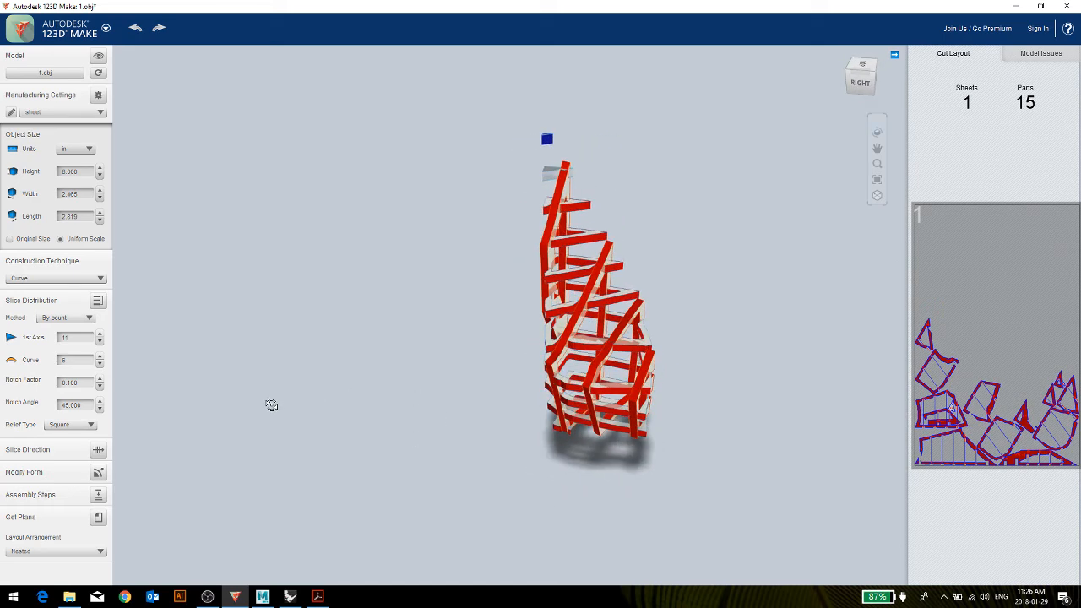
click(98, 494)
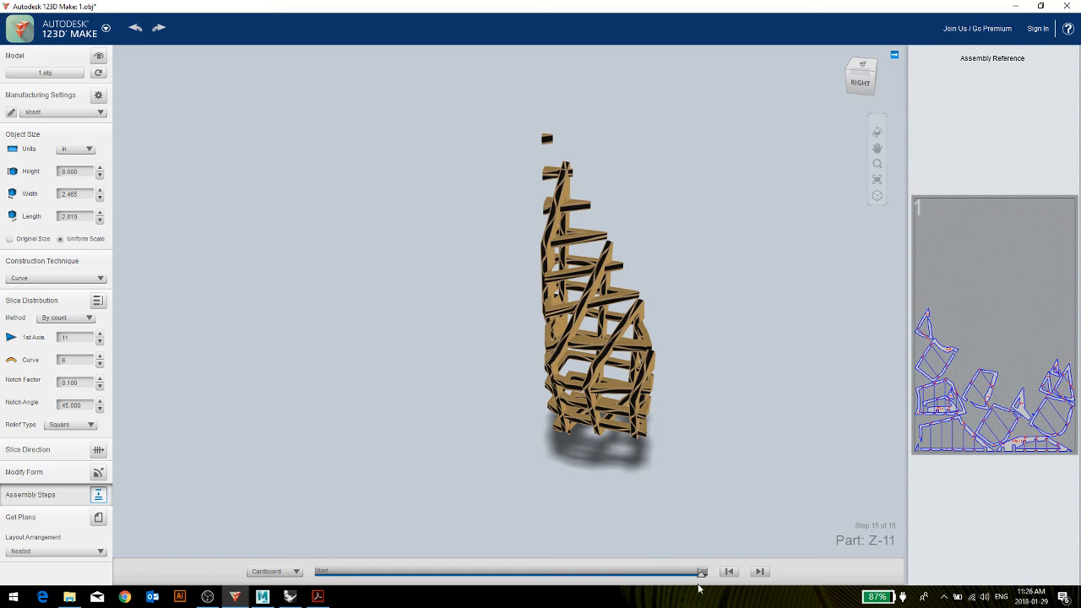
drag(702, 577, 686, 558)
Change the construction technique to Radial Slices and set the radial count to 8.
click(62, 279)
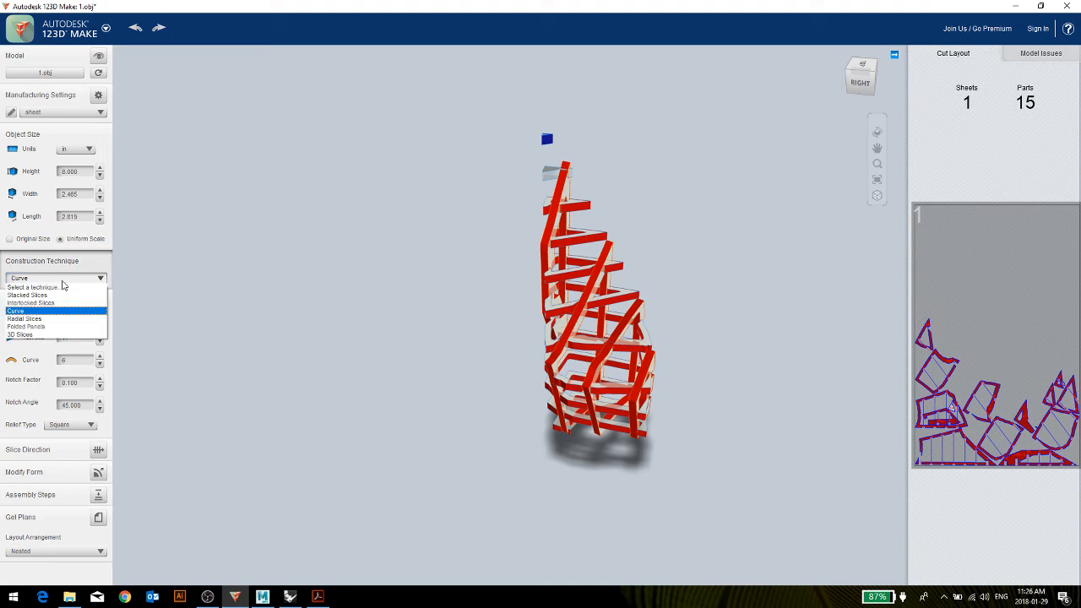
click(25, 319)
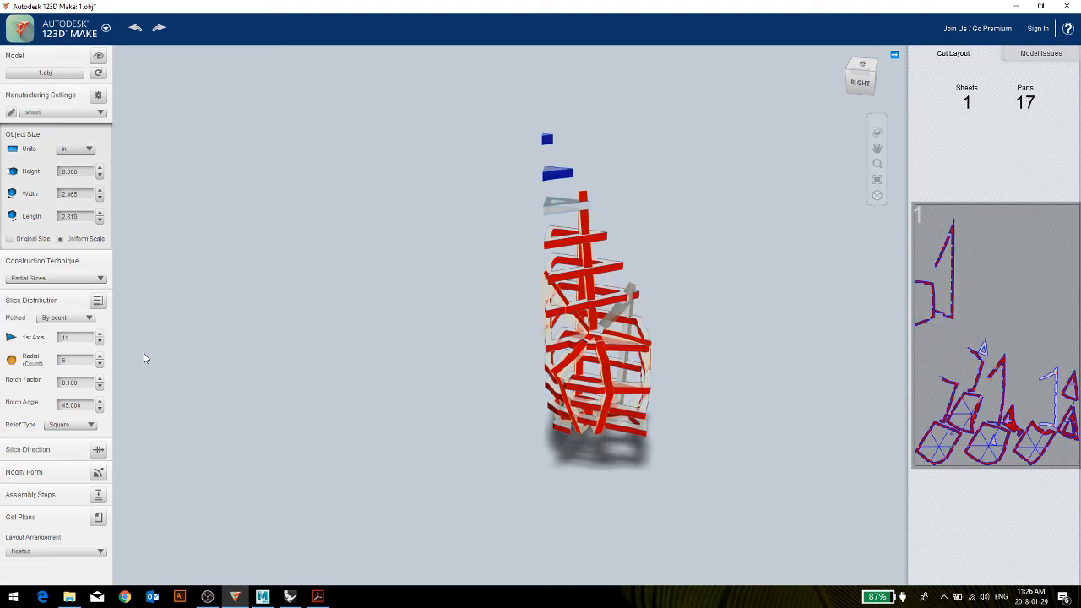
click(99, 356)
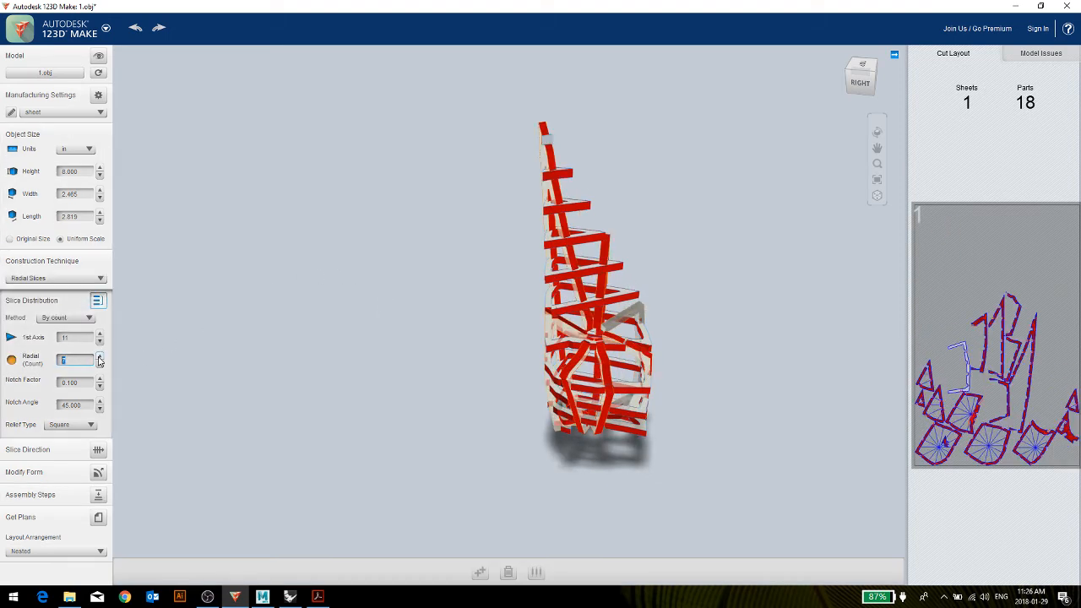
click(99, 358)
drag(482, 261, 212, 412)
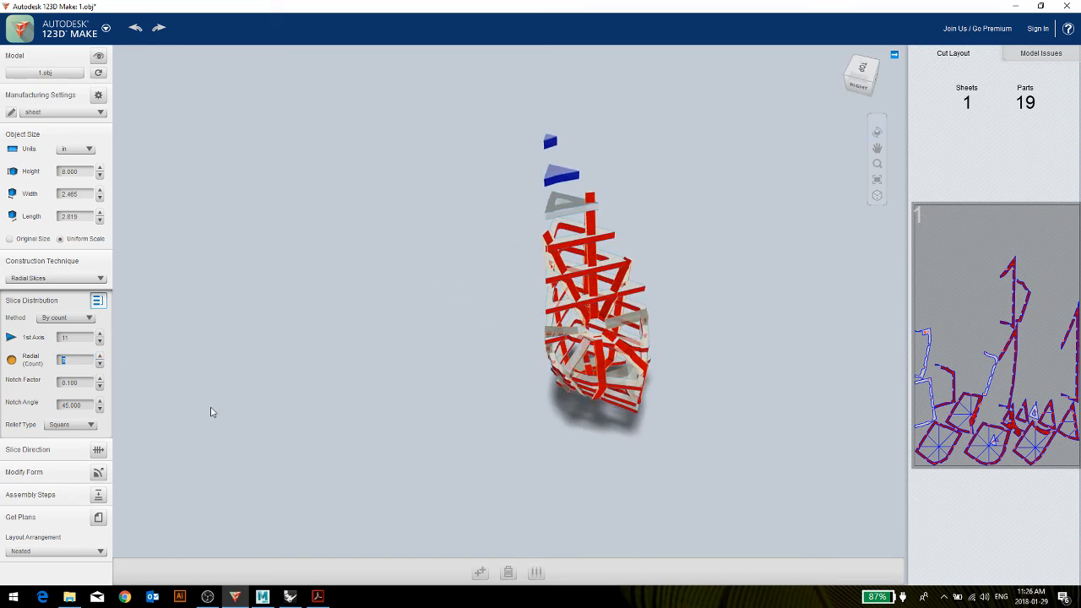
Rewind the radial model's assembly sequence to its first part, advance part by part to step 17, and inspect the assembly from several sides.
click(97, 498)
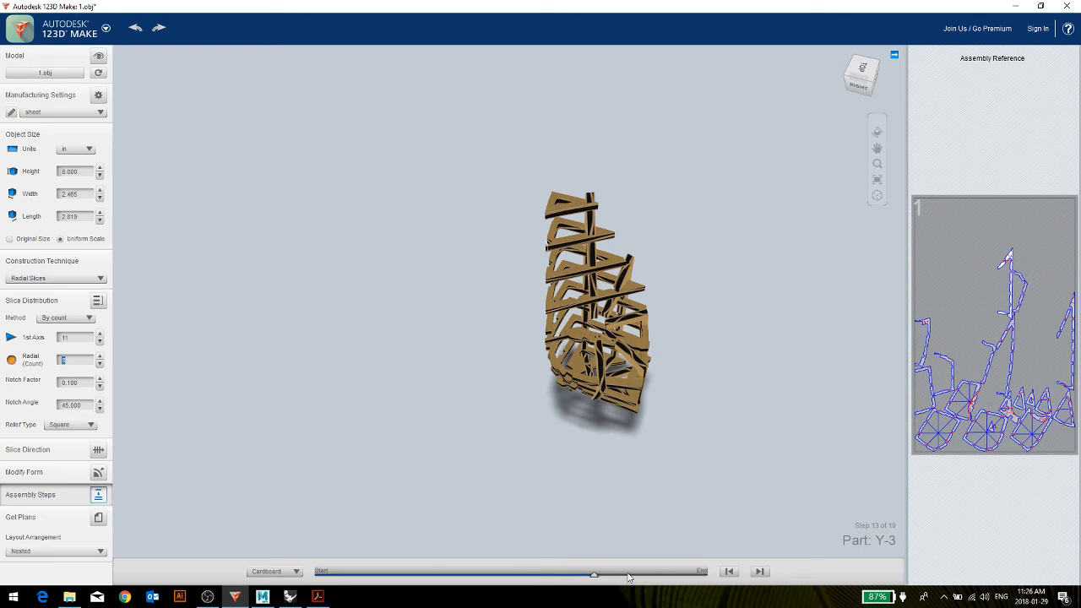
drag(598, 576, 319, 575)
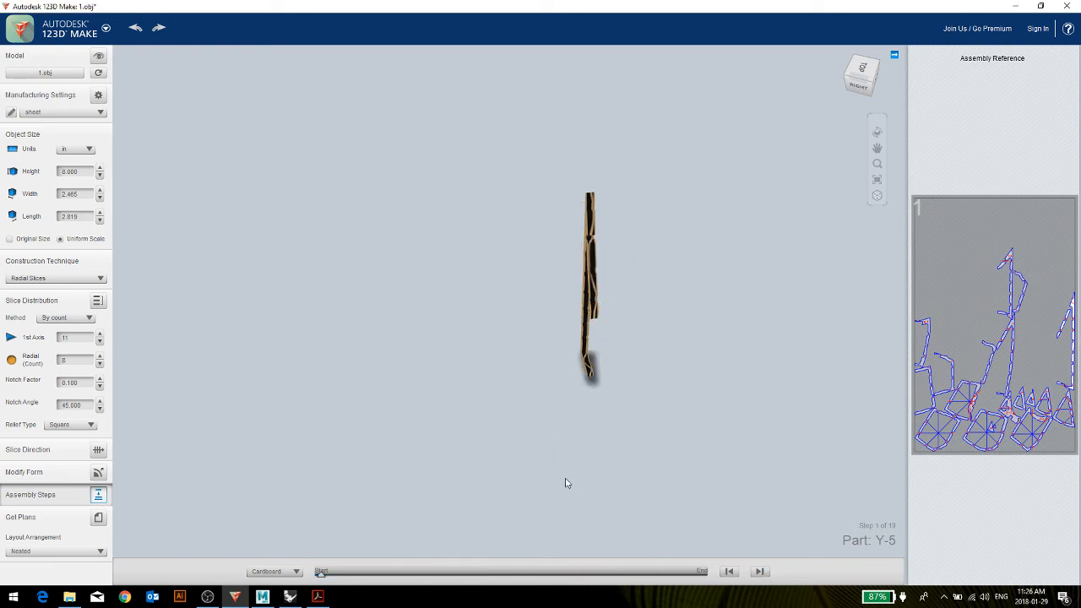
drag(566, 480, 679, 448)
click(760, 571)
click(761, 572)
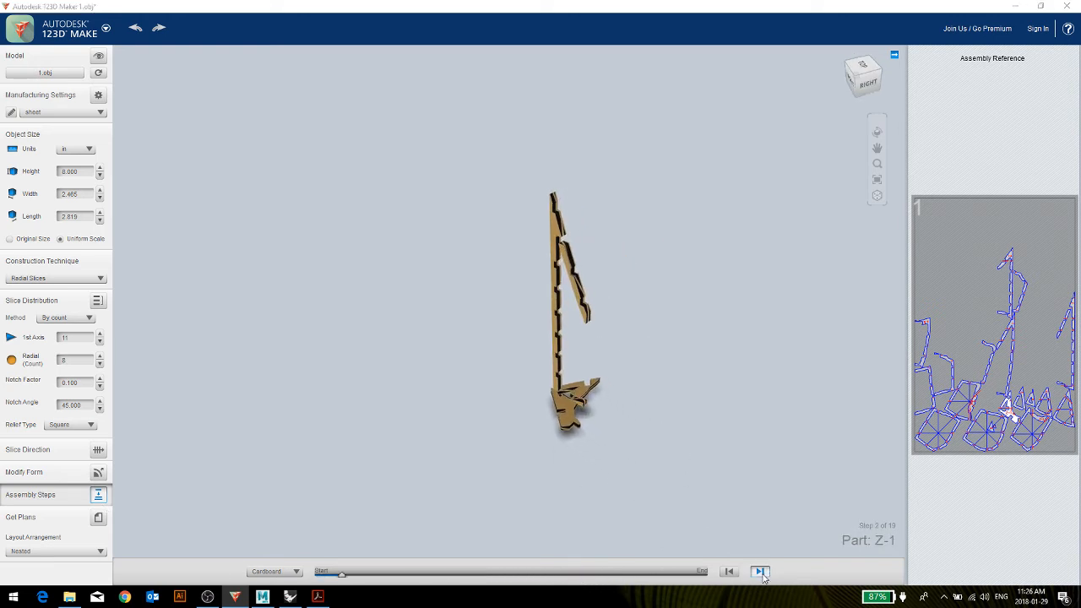
click(760, 571)
click(760, 572)
click(761, 572)
click(761, 572)
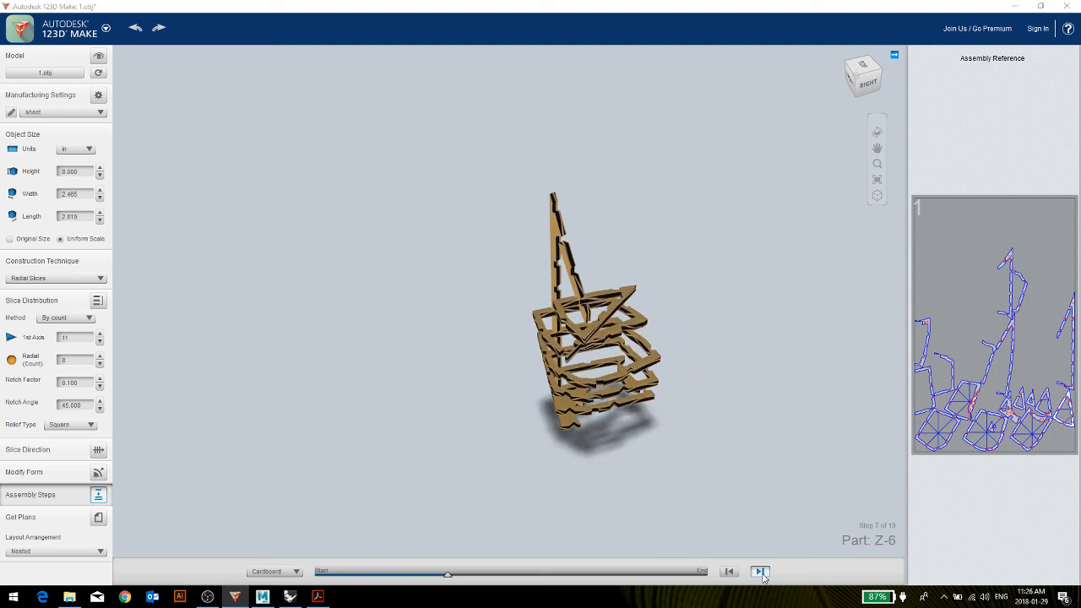
click(760, 571)
click(760, 571)
click(760, 572)
click(760, 572)
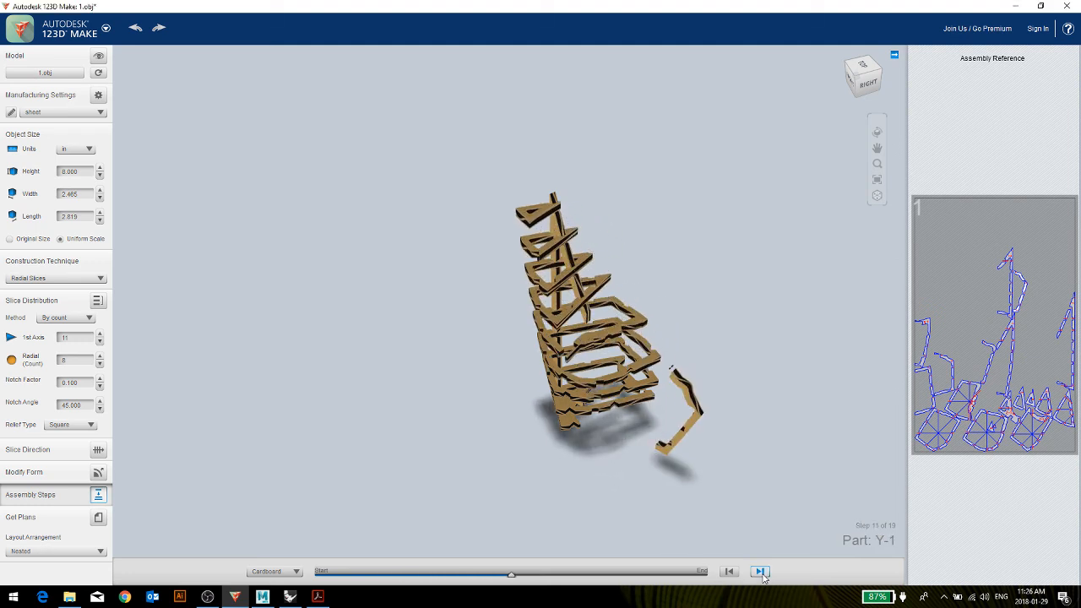
click(760, 572)
click(760, 572)
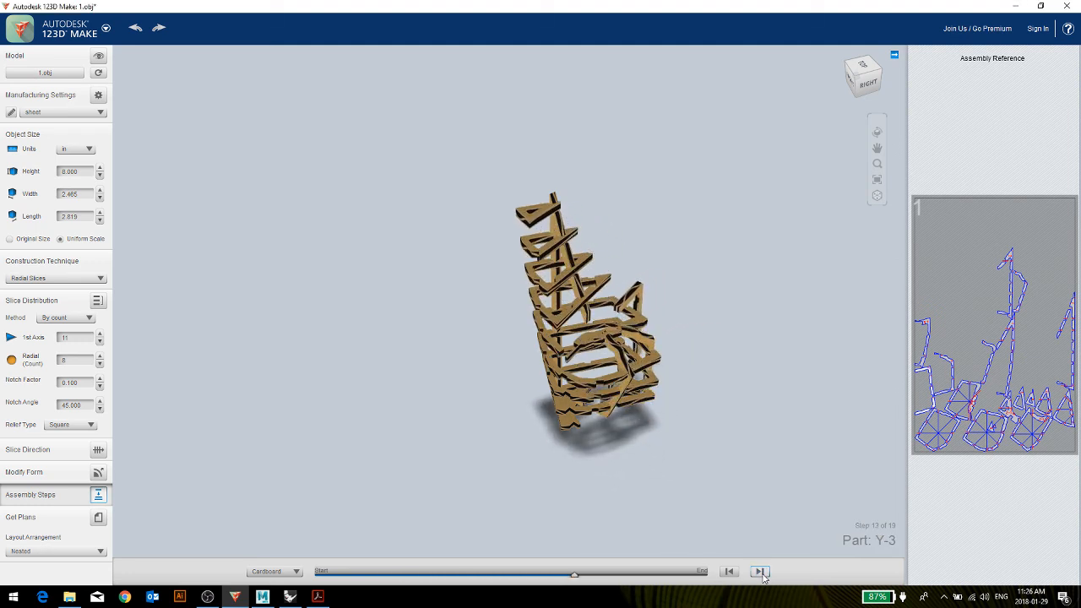
click(760, 572)
click(760, 572)
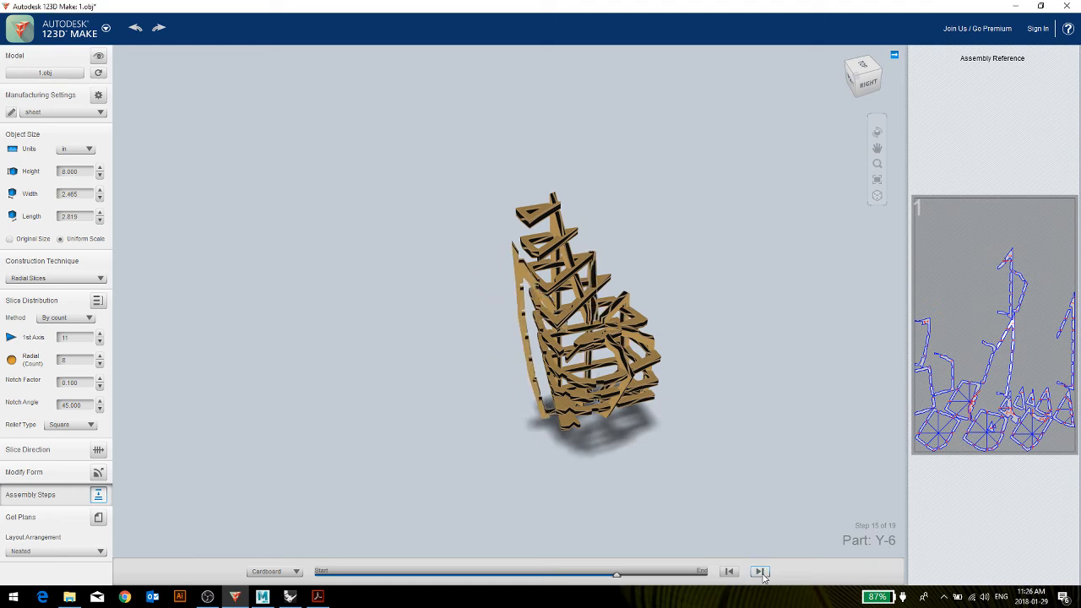
click(760, 572)
click(760, 571)
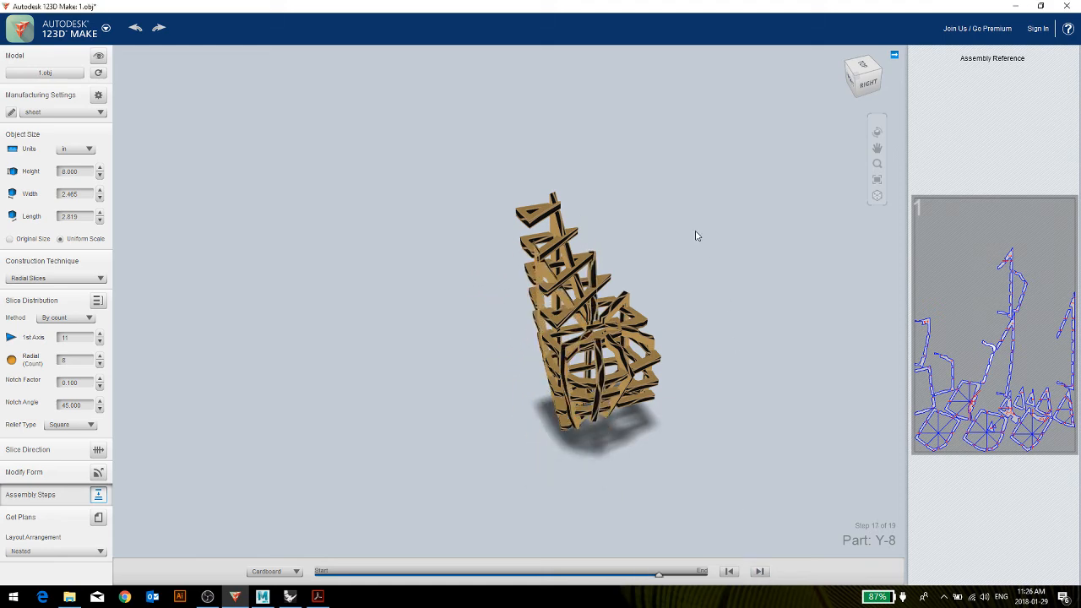
drag(698, 234, 373, 243)
drag(347, 194, 642, 212)
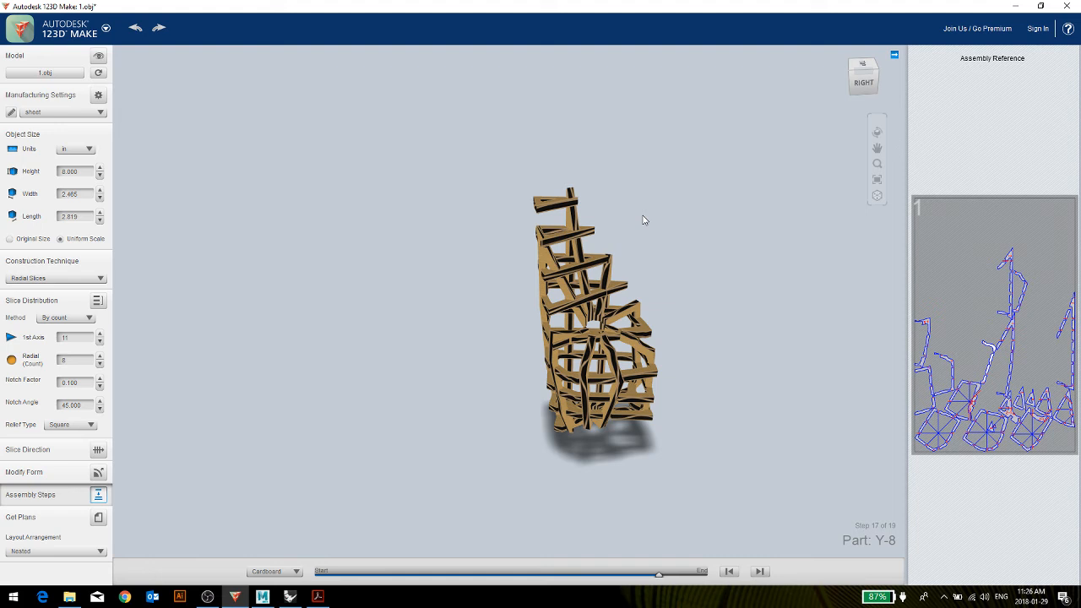
Change the construction technique to Folded Panels and view the folded model from the right side.
click(56, 278)
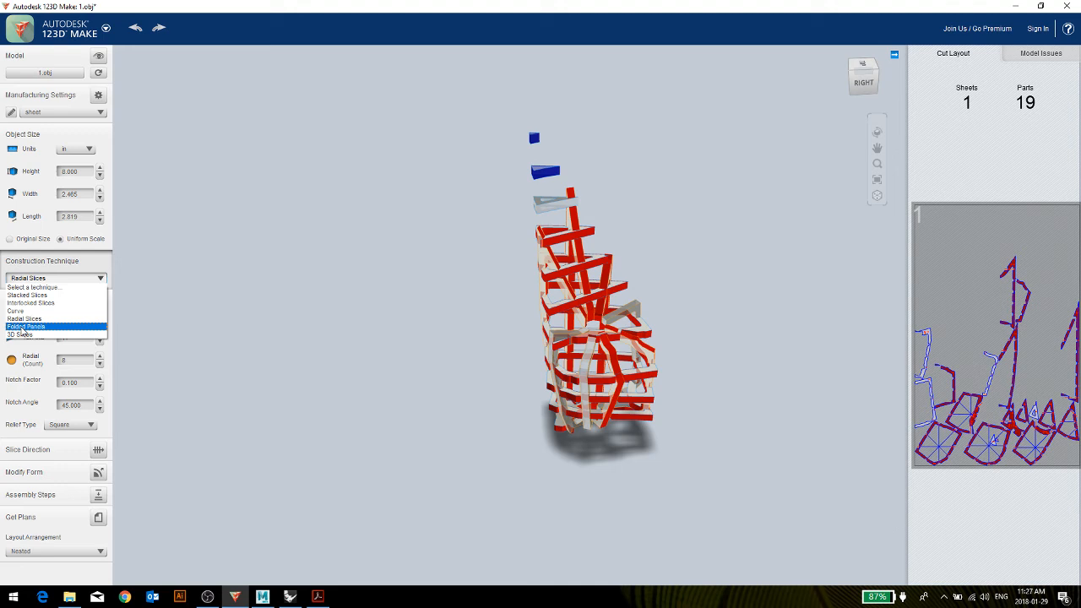
click(24, 328)
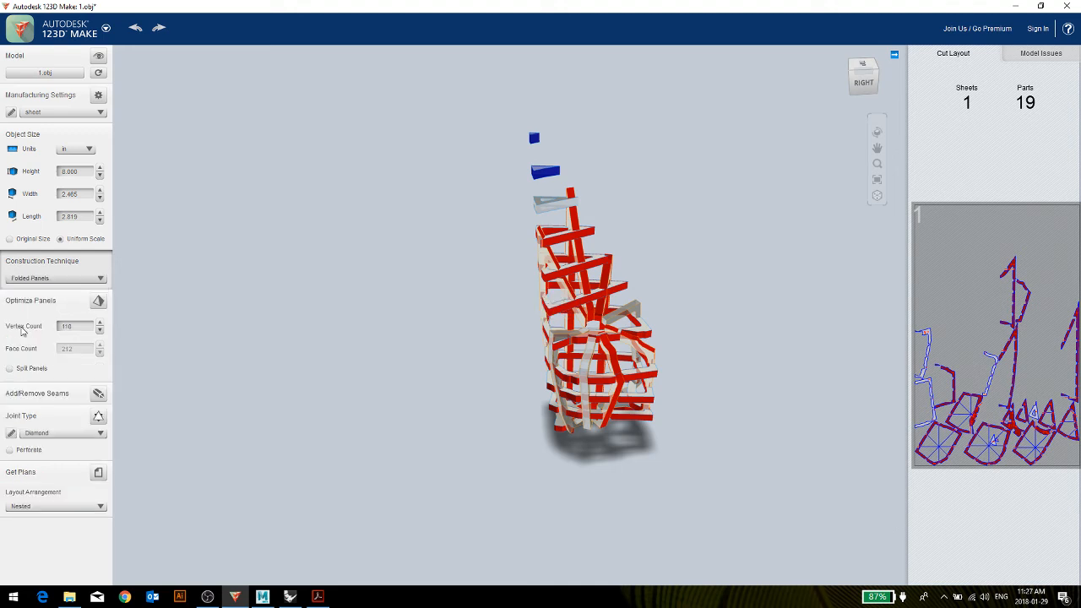
drag(362, 437, 434, 442)
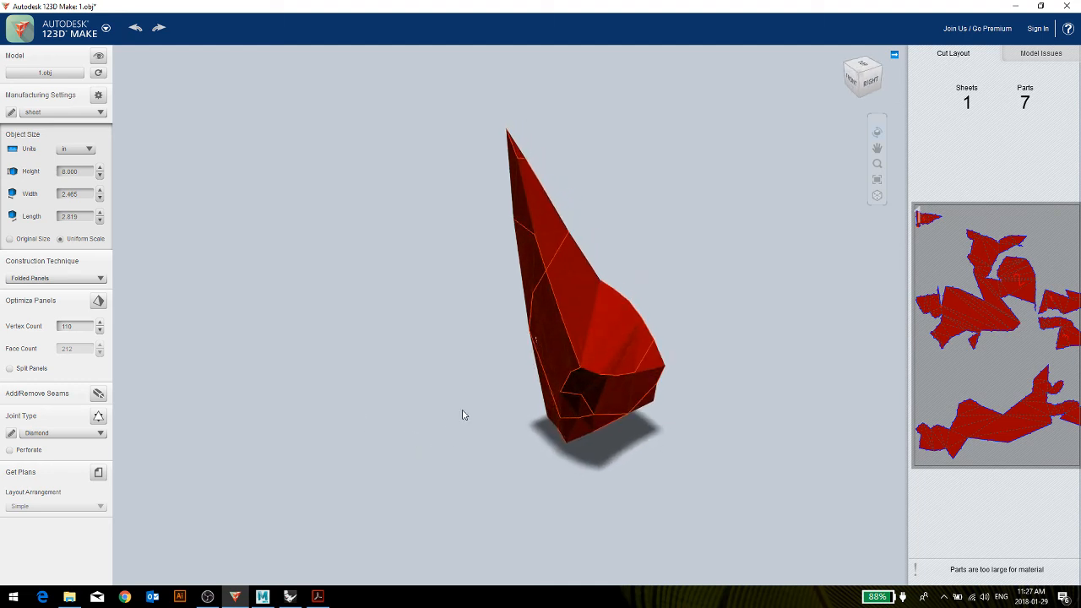
drag(378, 384, 330, 393)
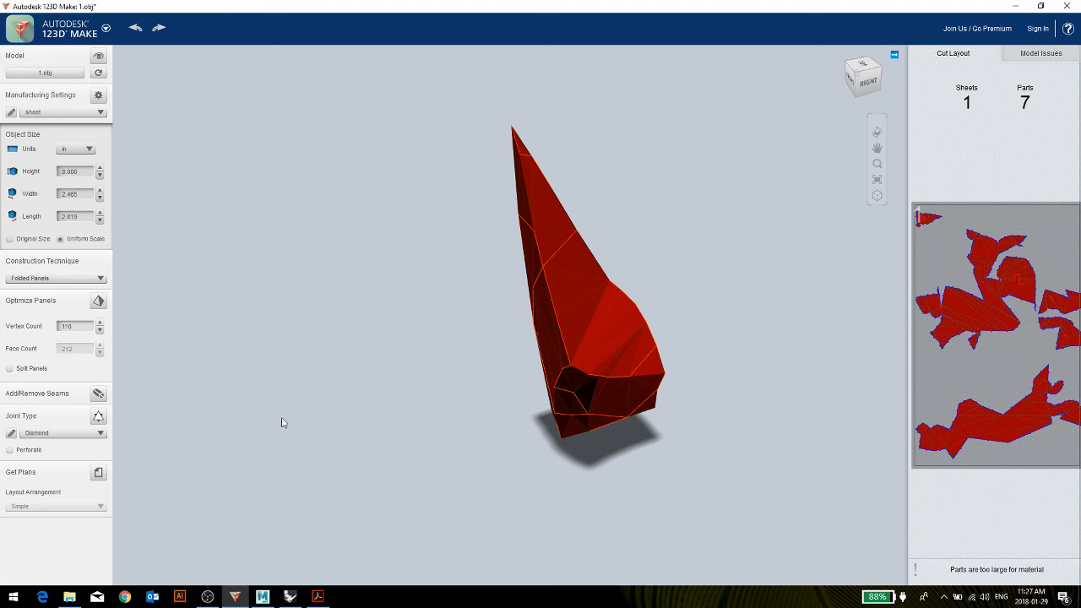
drag(676, 434, 637, 430)
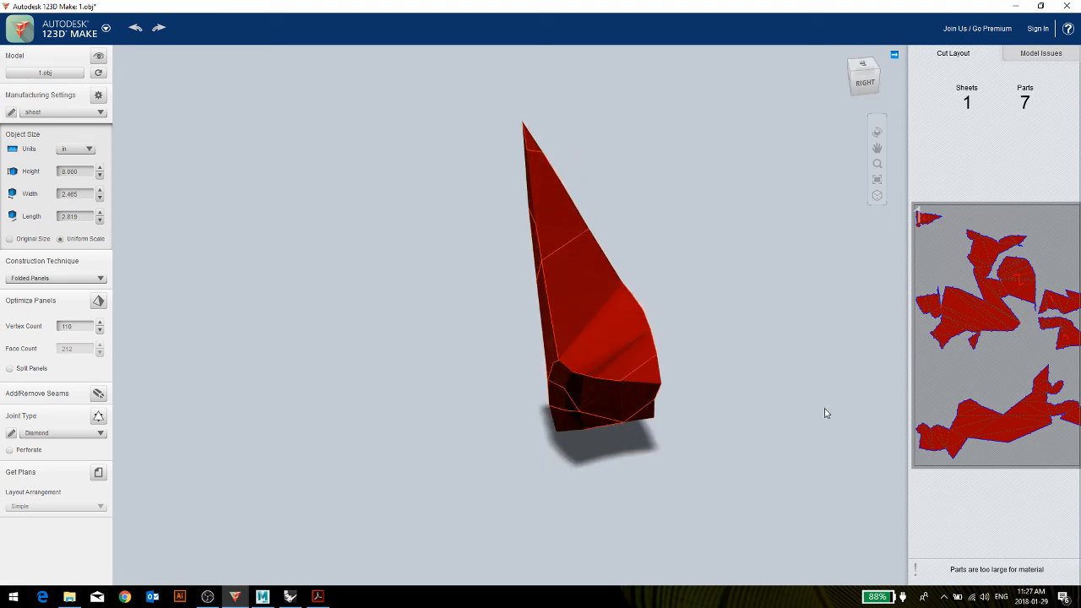
Examine the folded panels' outlines, fold lines and part numbers up close in the cut layout, and return to the model.
click(998, 323)
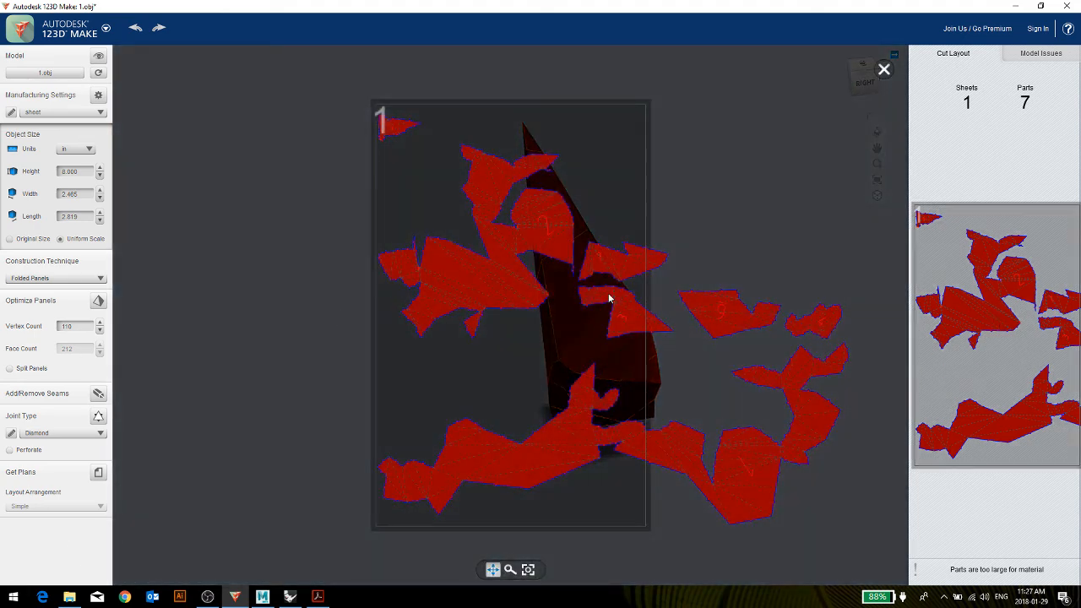
scroll(554, 219, up, 5)
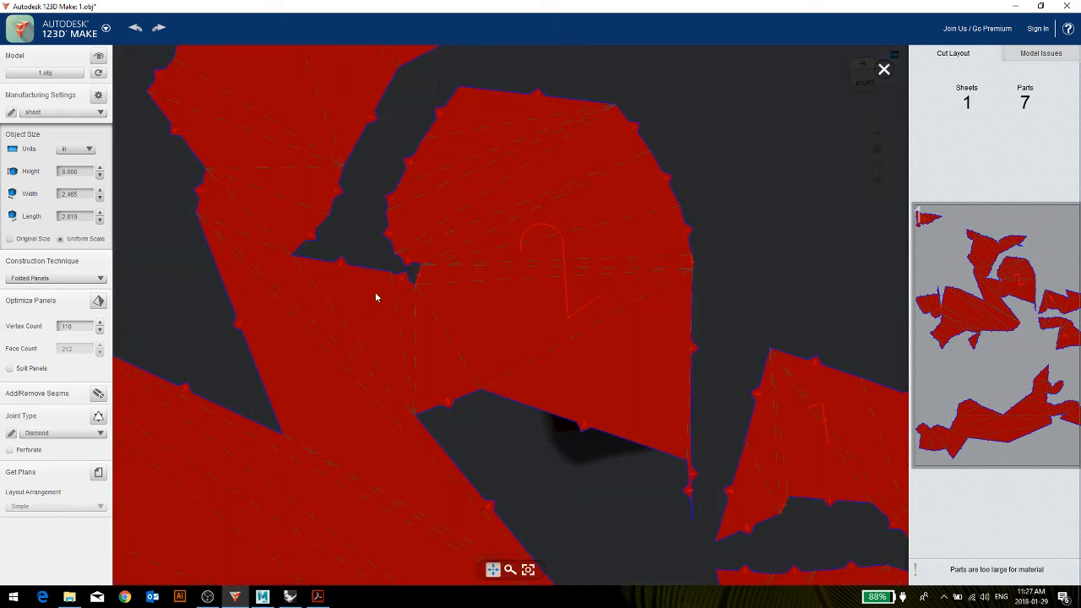
scroll(601, 252, down, 5)
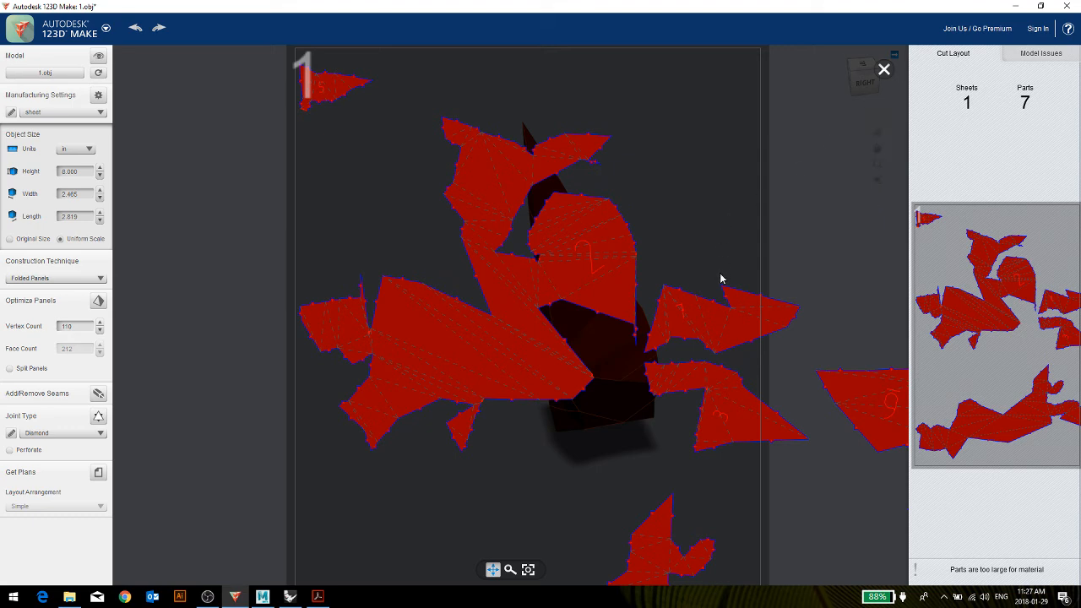
scroll(674, 199, down, 3)
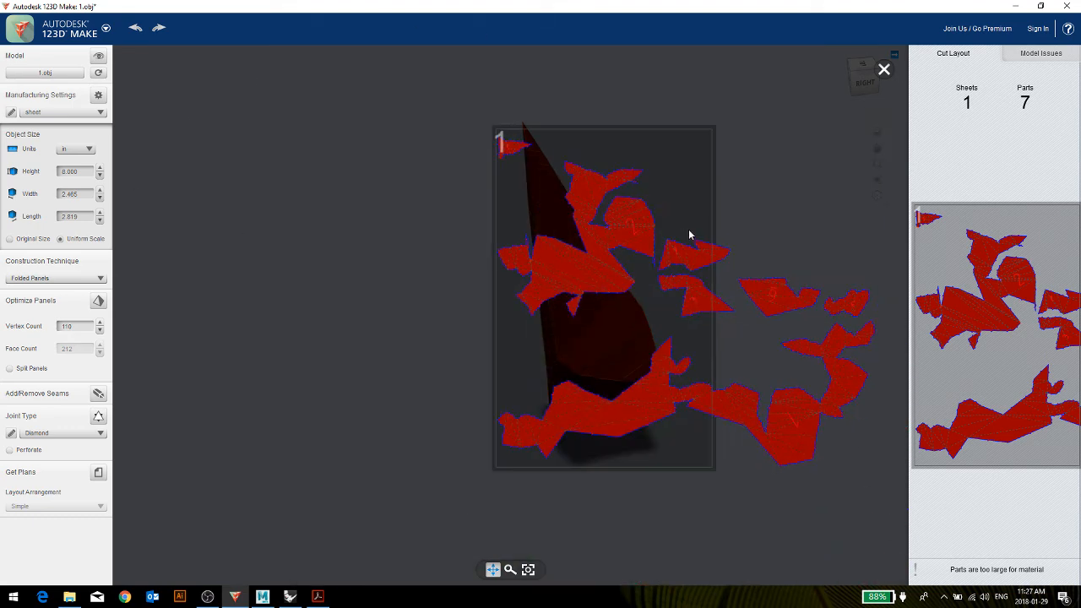
scroll(689, 230, up, 3)
scroll(691, 243, down, 6)
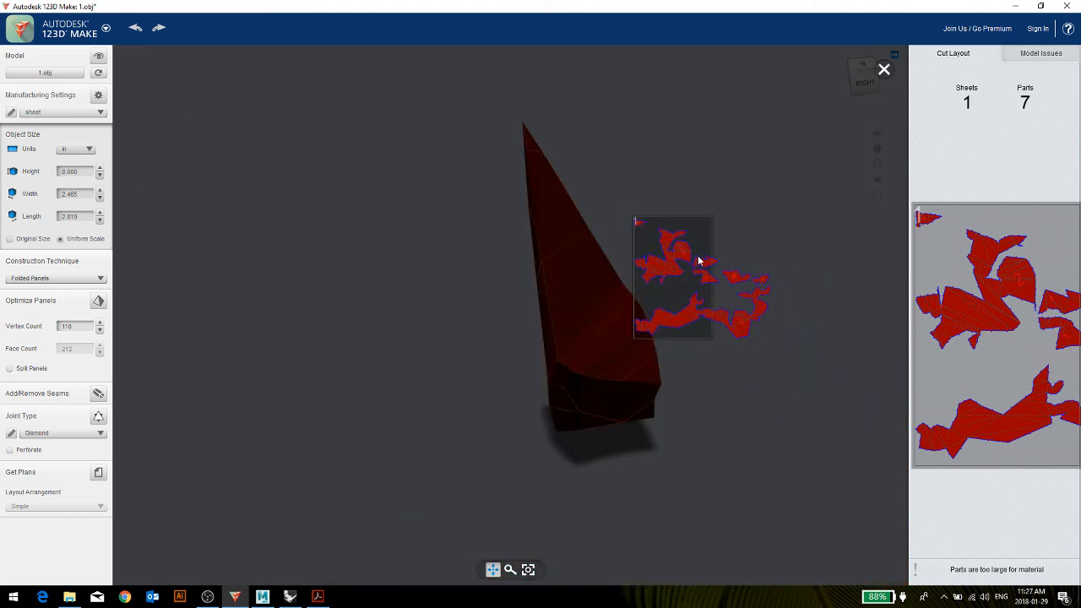
click(885, 70)
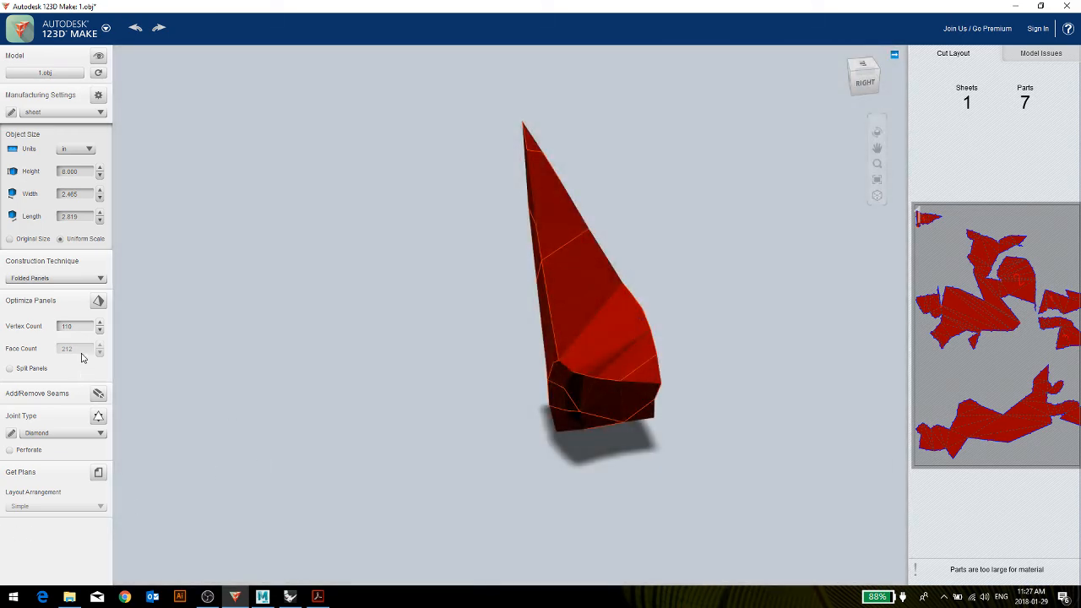
Try the Split Panels option in the panel optimization and compare its cut layout with the unsplit panels.
click(99, 301)
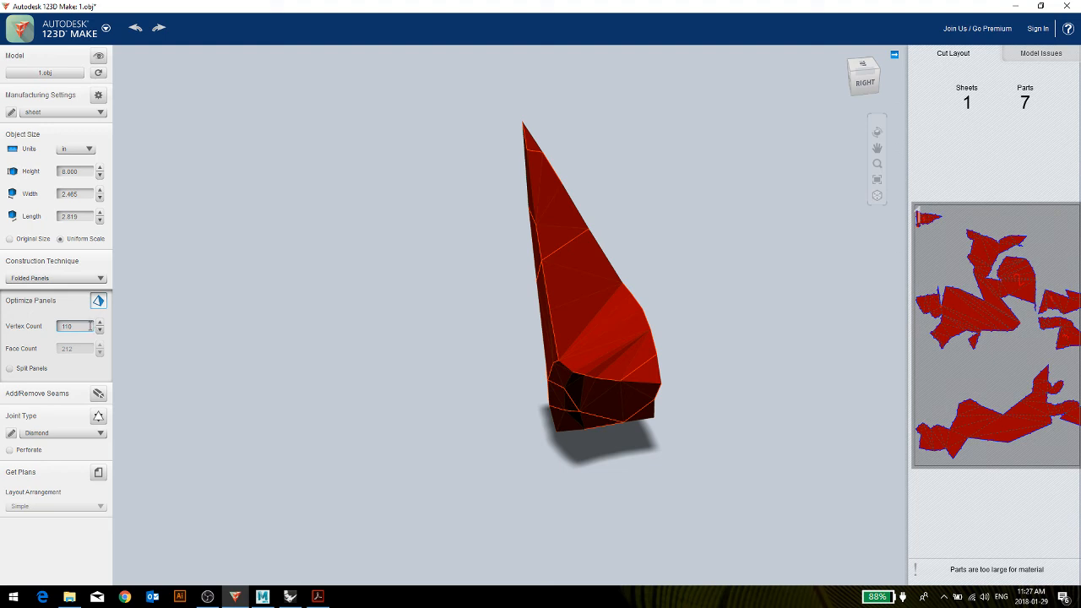
click(10, 369)
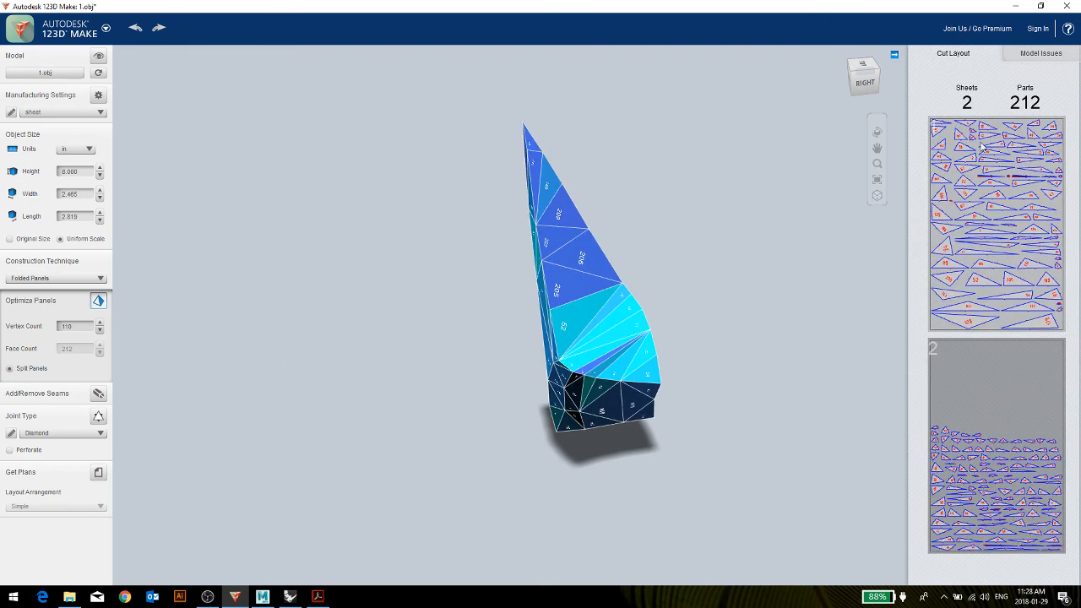
click(12, 370)
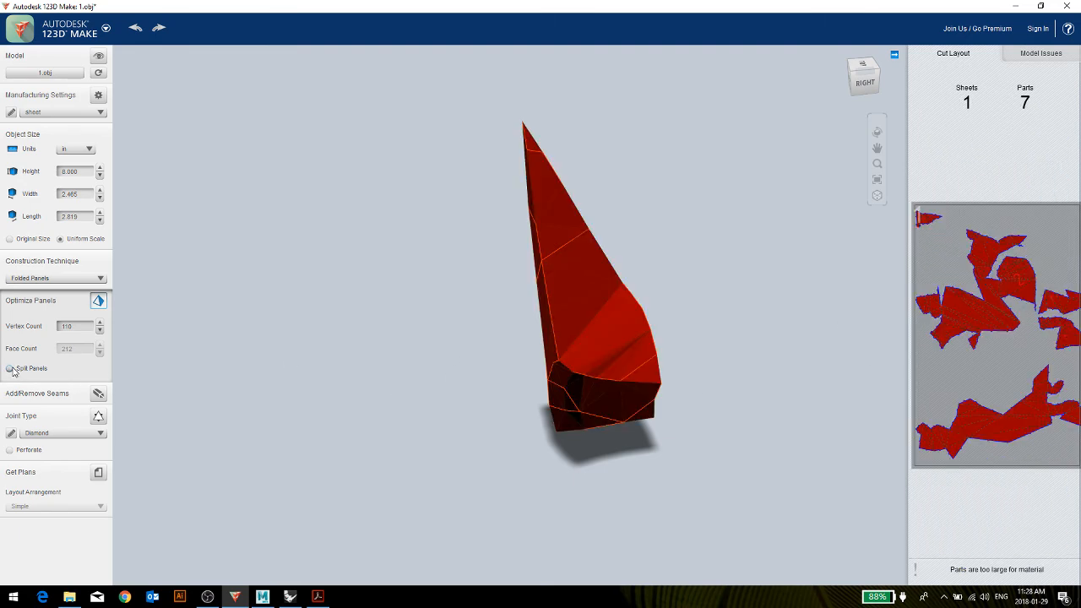
click(10, 369)
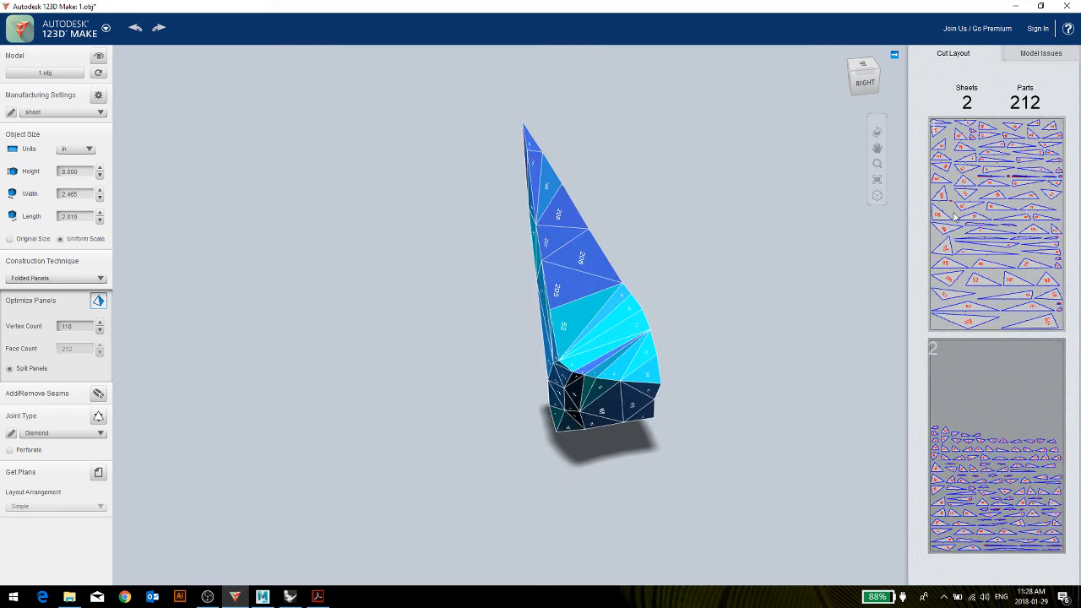
click(11, 369)
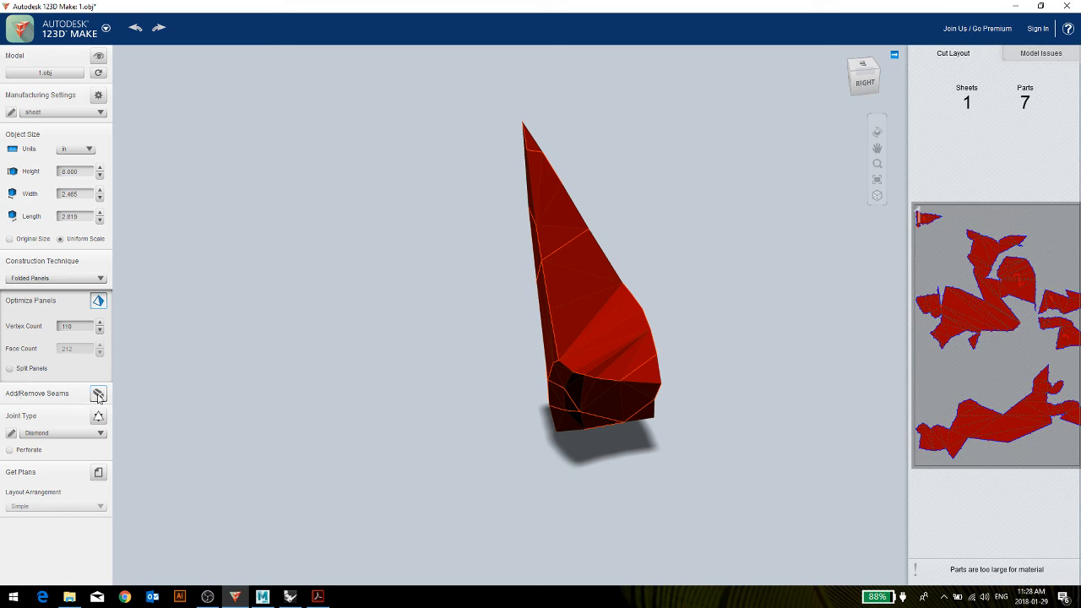
Enlarge the unsplit panels' cutting sheet, check the parts that extend past its edge, and return to the model.
click(1039, 429)
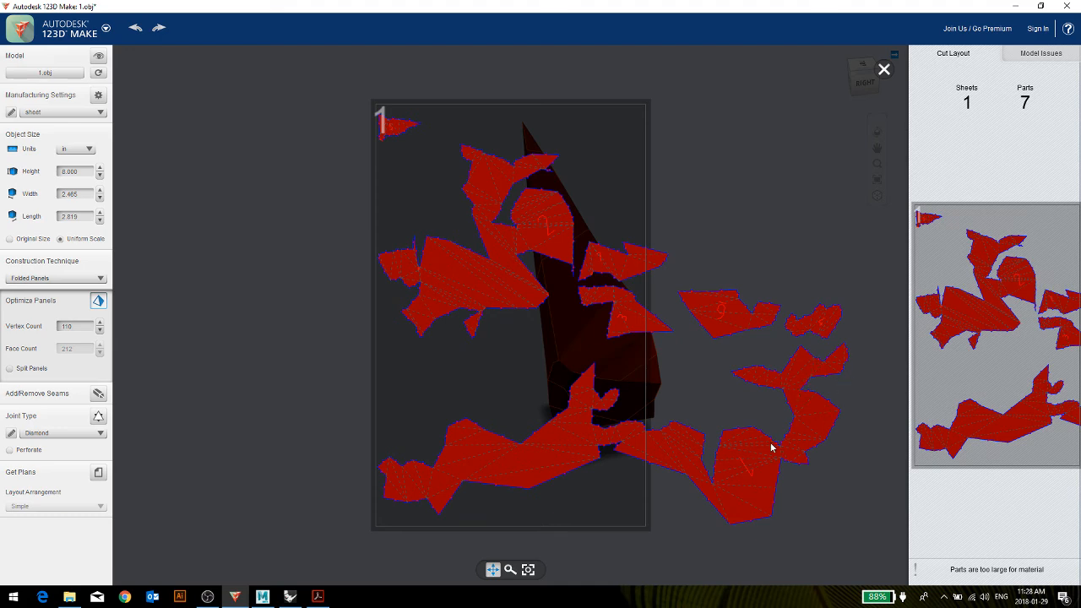
scroll(652, 455, up, 3)
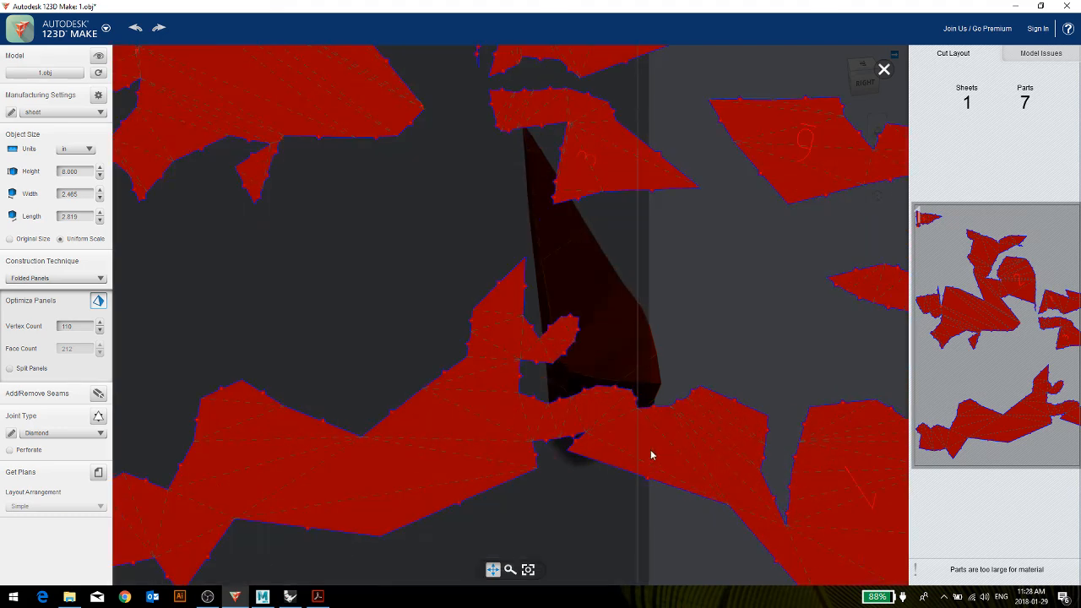
scroll(647, 454, down, 3)
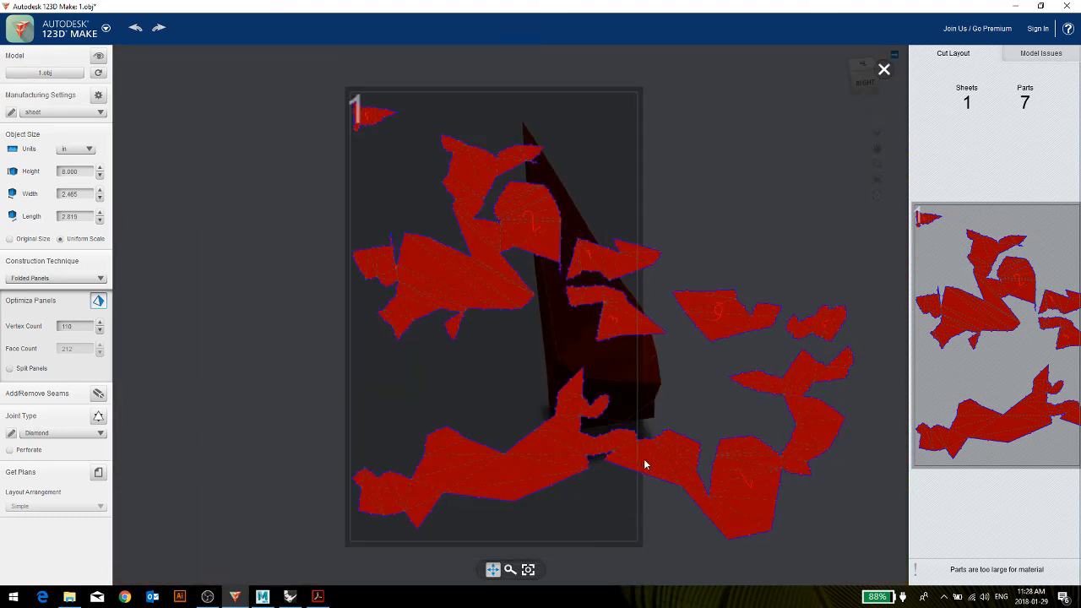
click(884, 69)
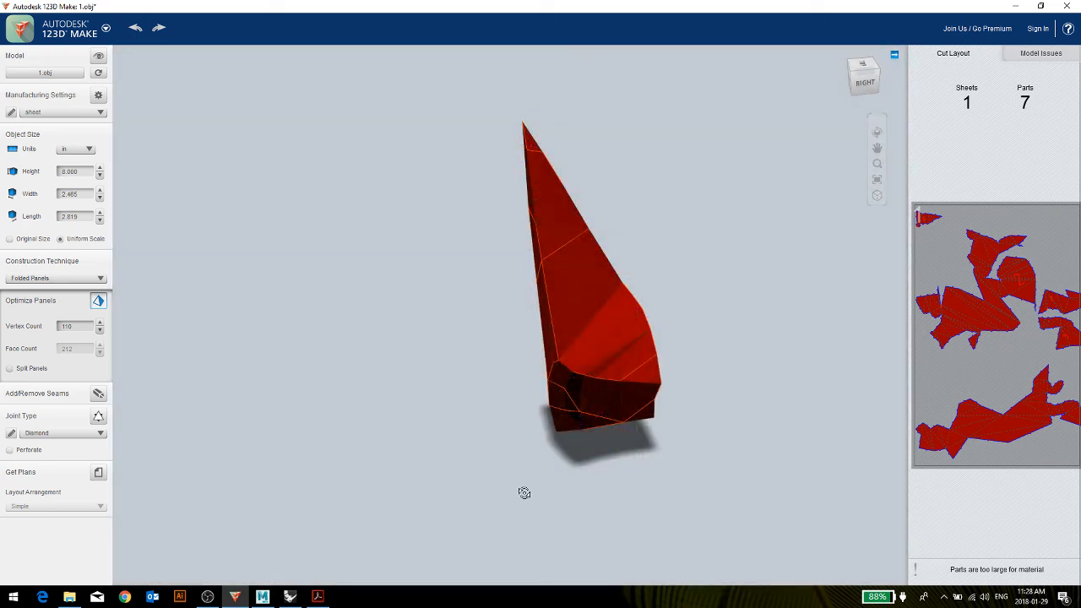
Orbit to the underside of the folded model and add a seam along the long vertical edge between its two front faces.
drag(523, 492, 151, 474)
drag(482, 425, 553, 318)
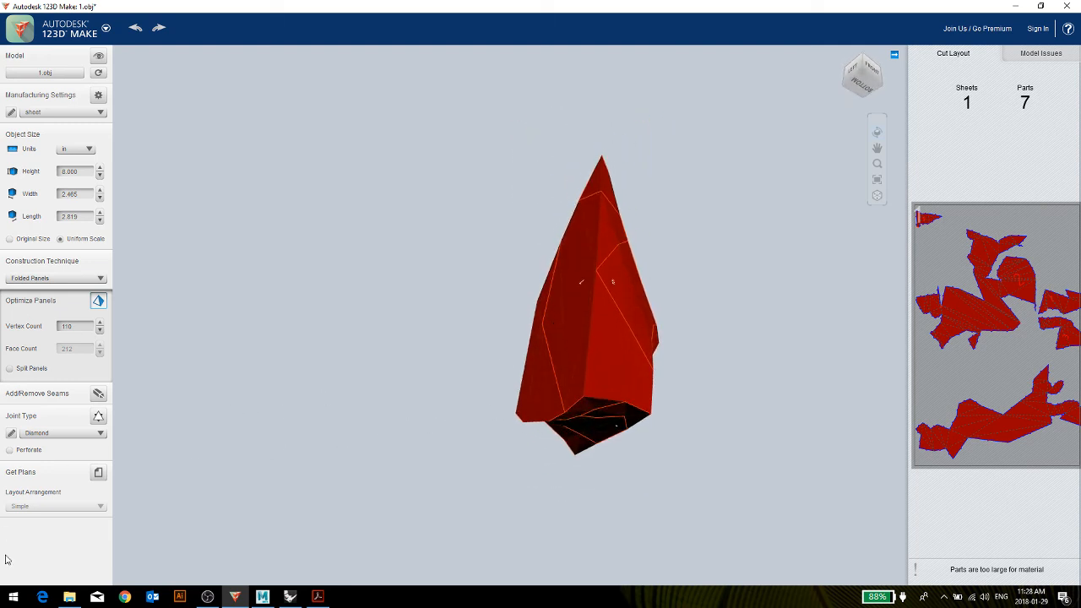
click(98, 394)
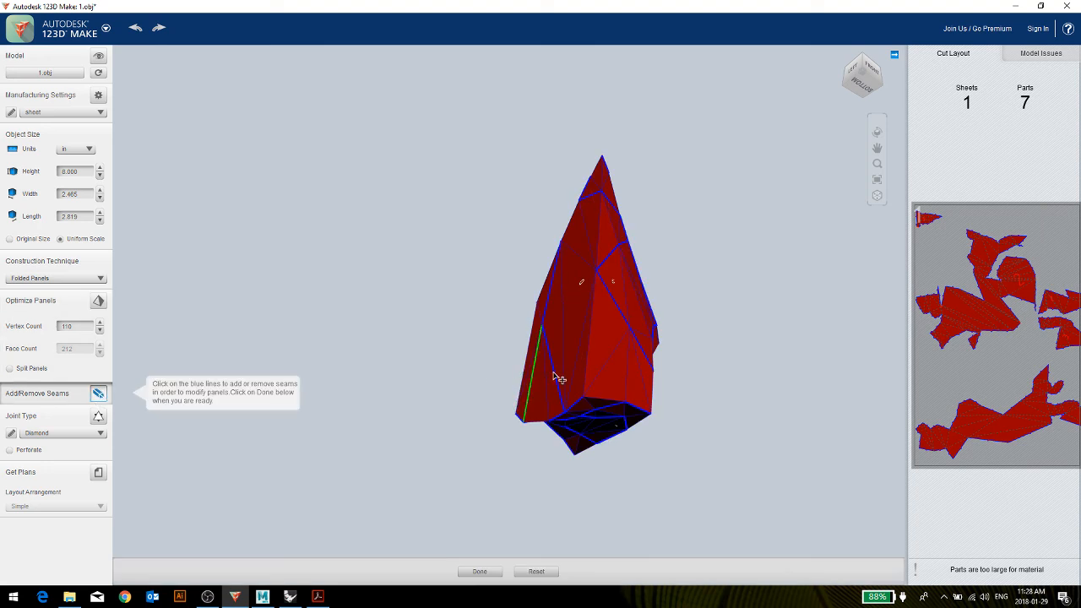
click(584, 372)
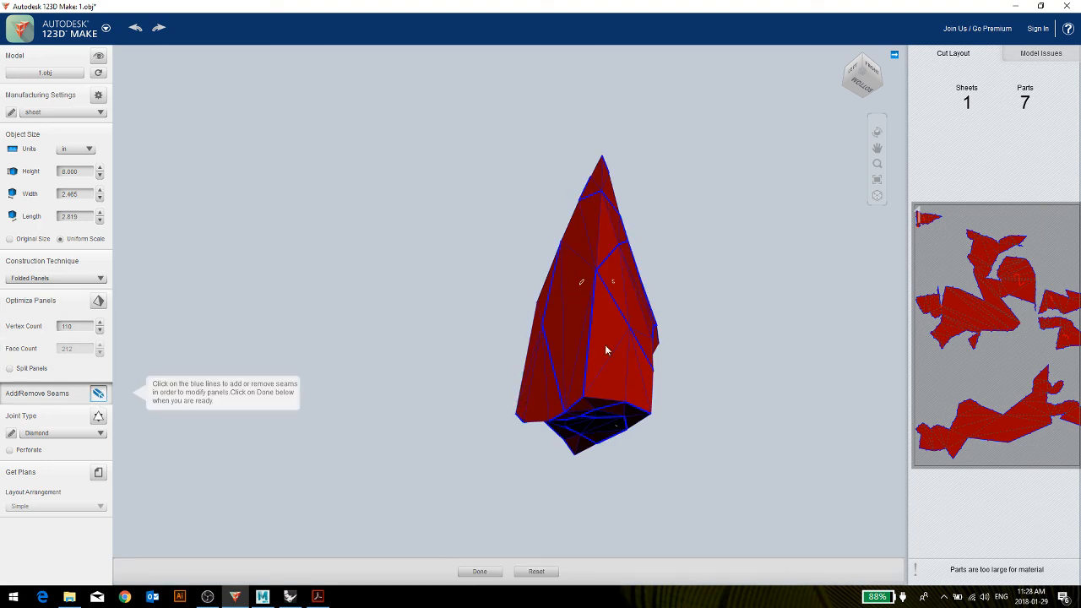
click(479, 571)
Inspect both cutting sheets with the added seam, check the diamond joints on the first sheet up close, and return to the model.
click(1020, 286)
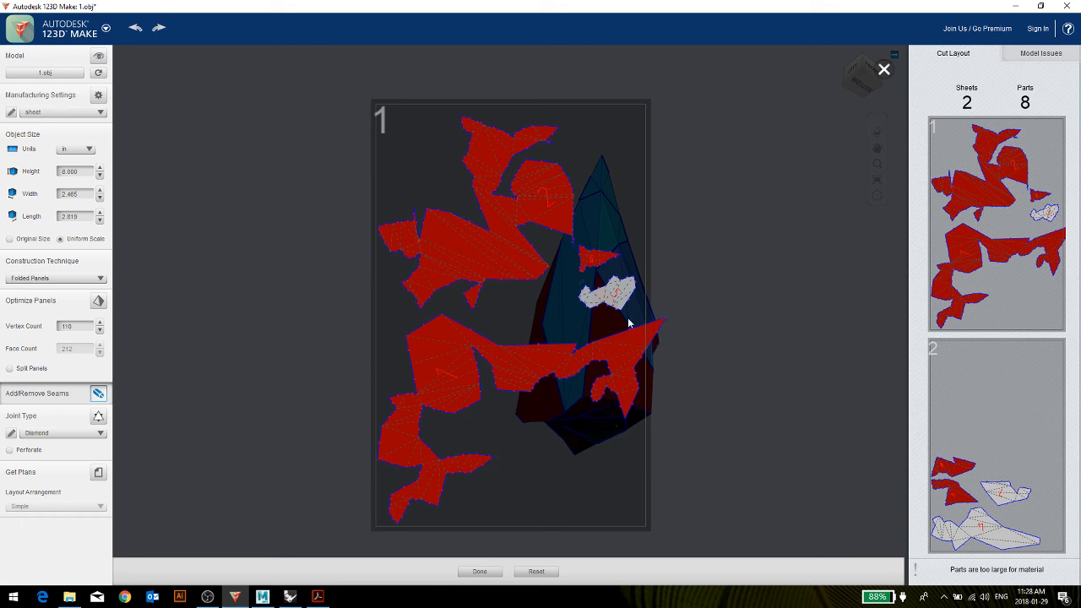
click(1032, 415)
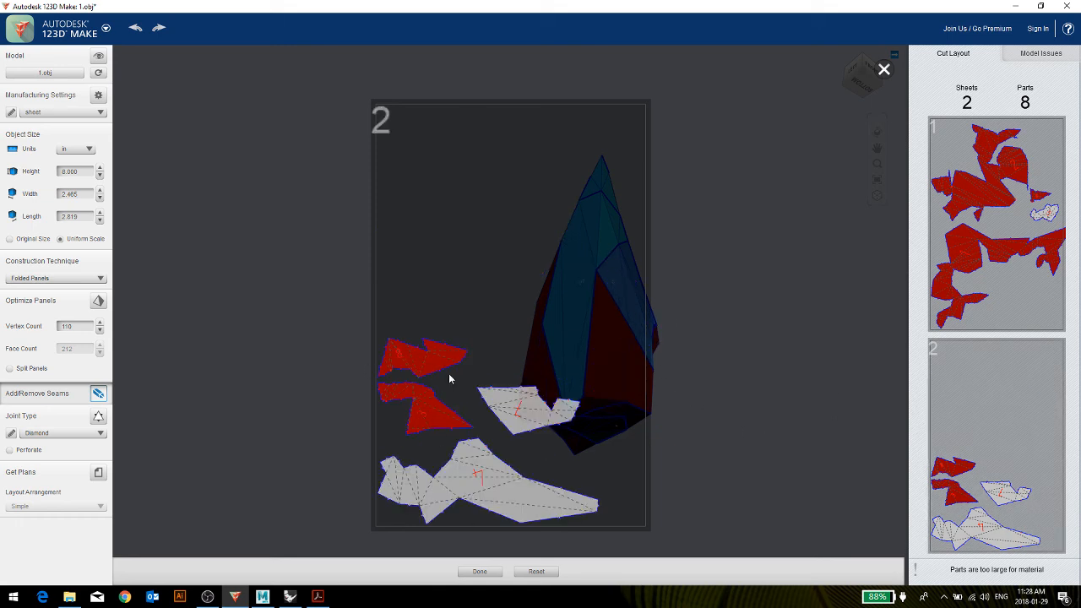
click(882, 73)
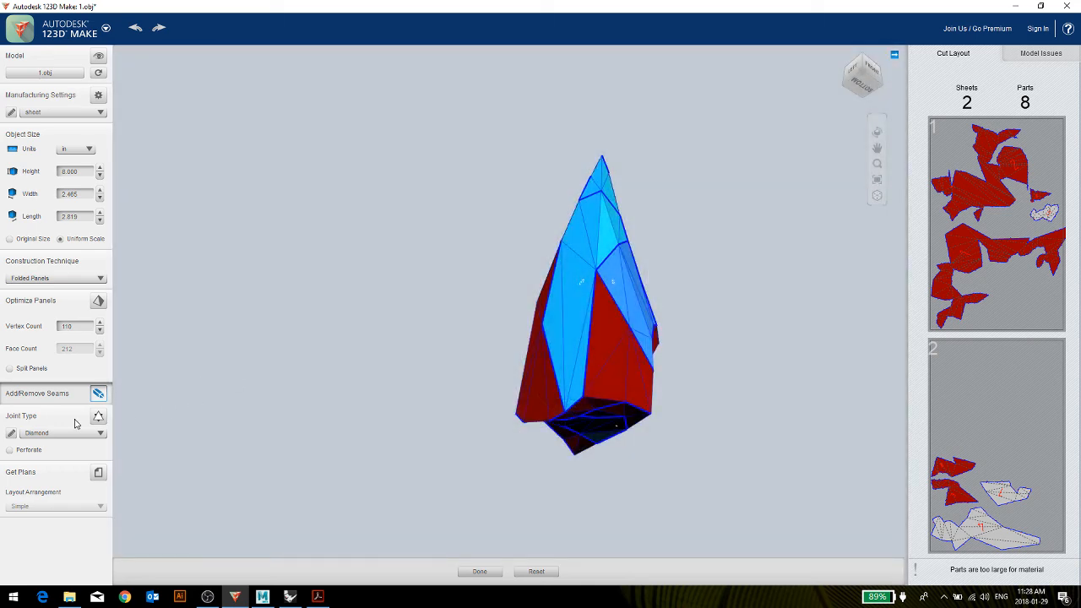
click(963, 202)
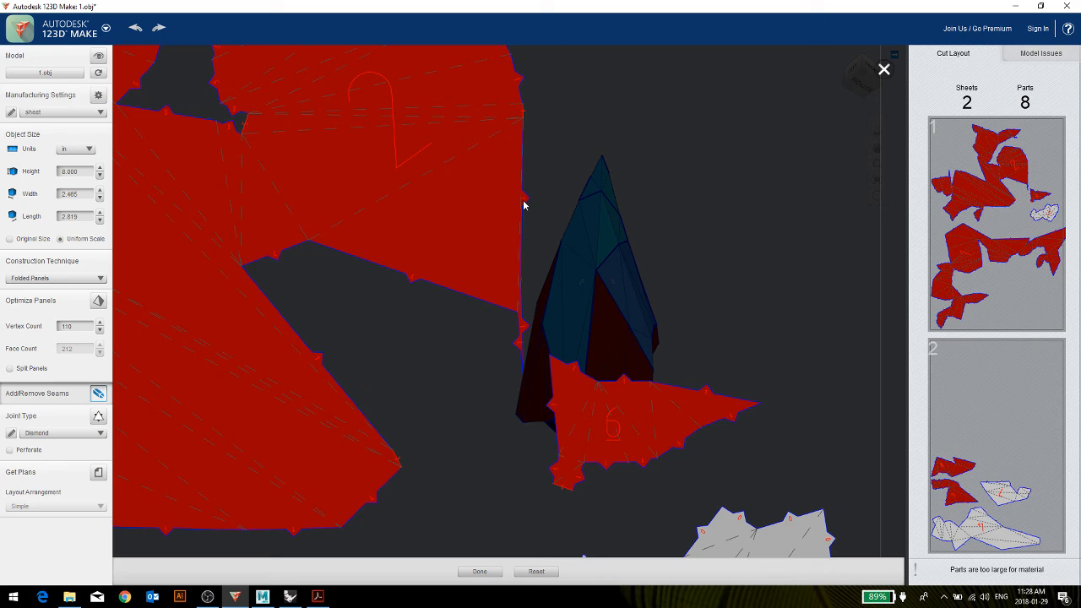
click(883, 71)
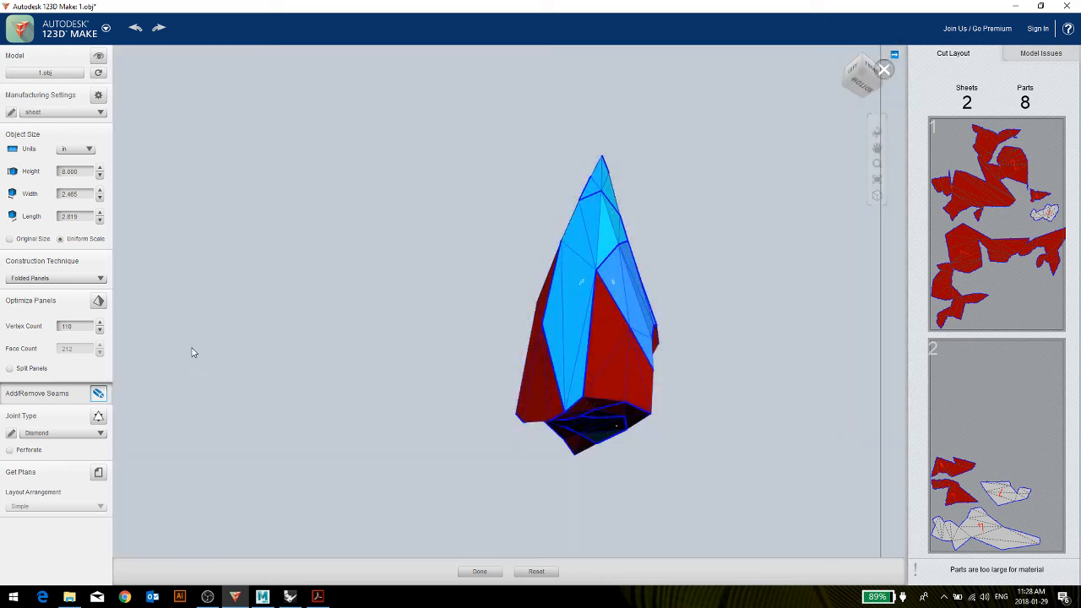
Try the Gear joint type and examine its toothed panel edges up close on the first cutting sheet.
click(59, 433)
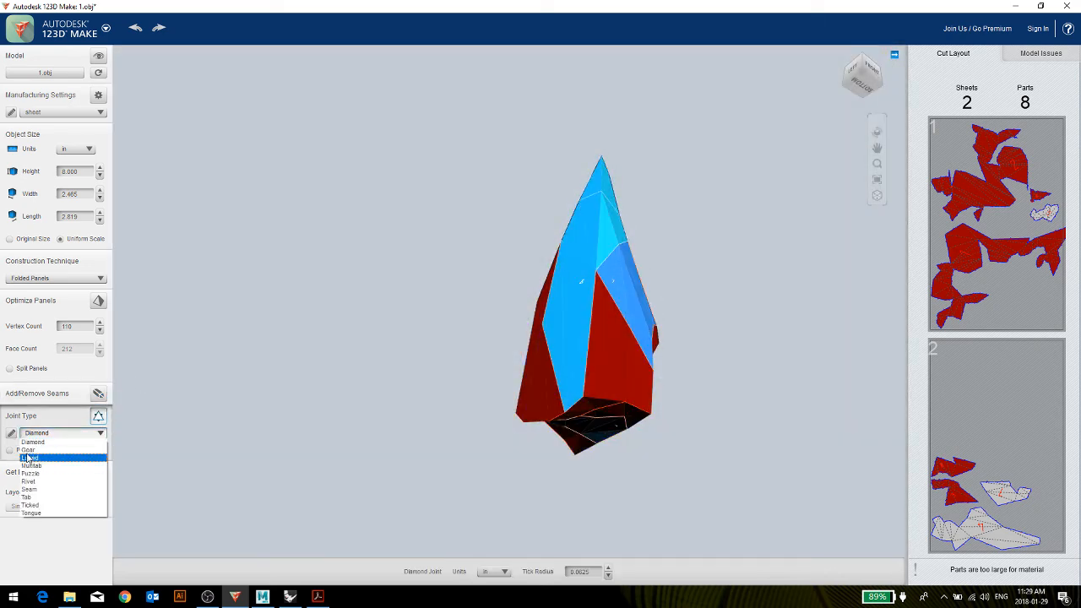
click(26, 454)
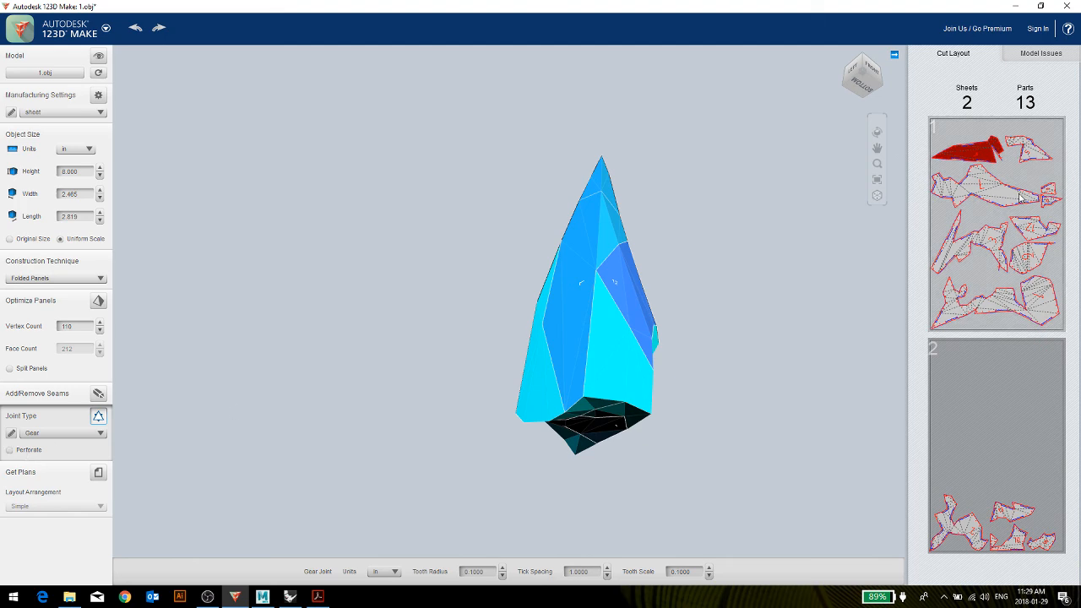
click(989, 248)
scroll(553, 236, up, 5)
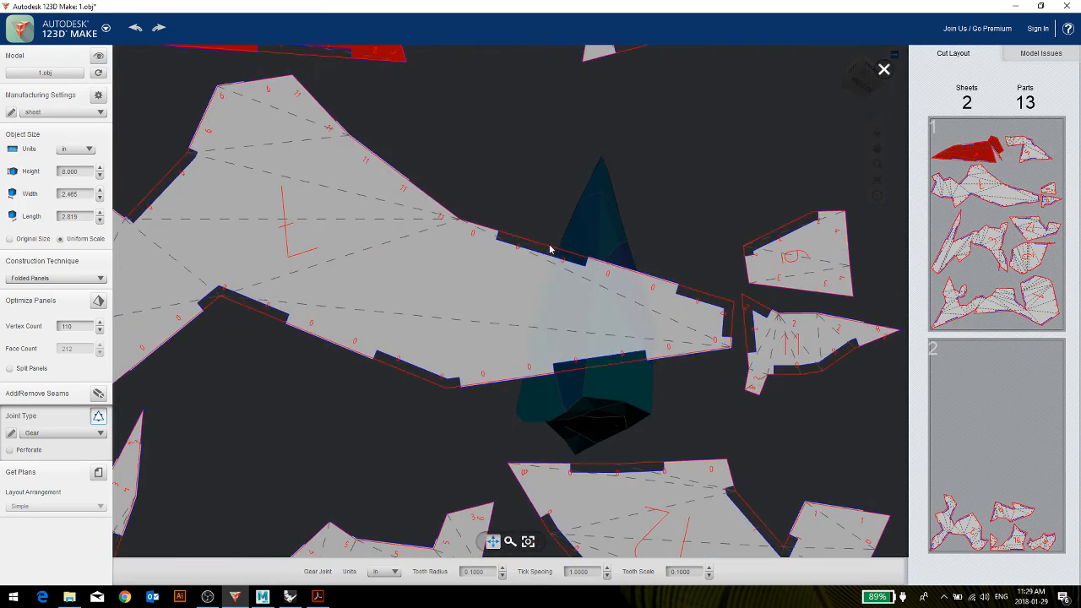
click(883, 70)
Try the Laced joint type and examine the lacing holes along the panel edges on the first cutting sheet.
click(59, 433)
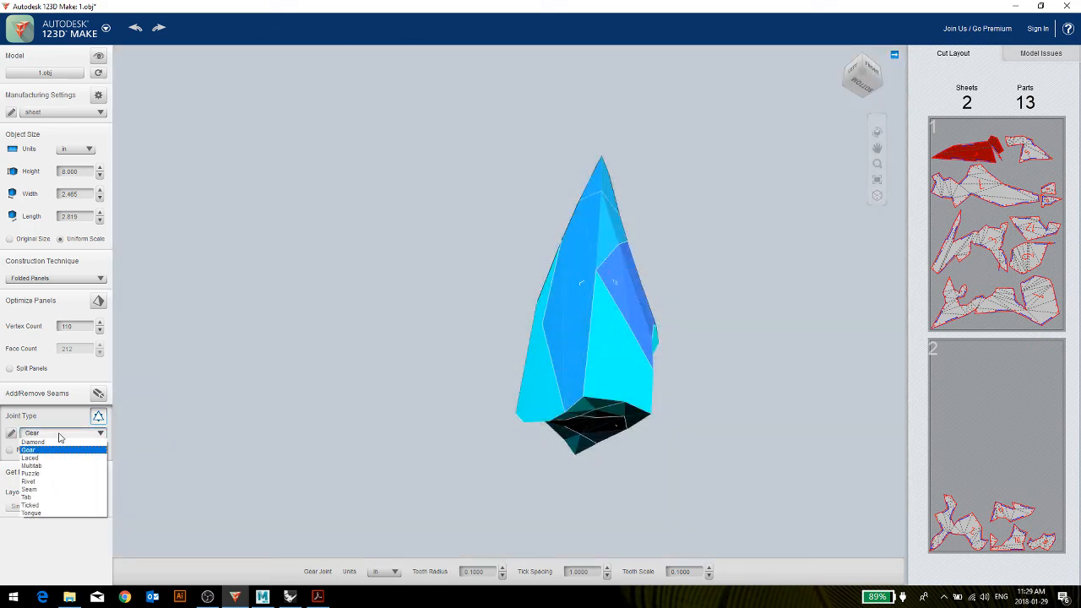
click(47, 458)
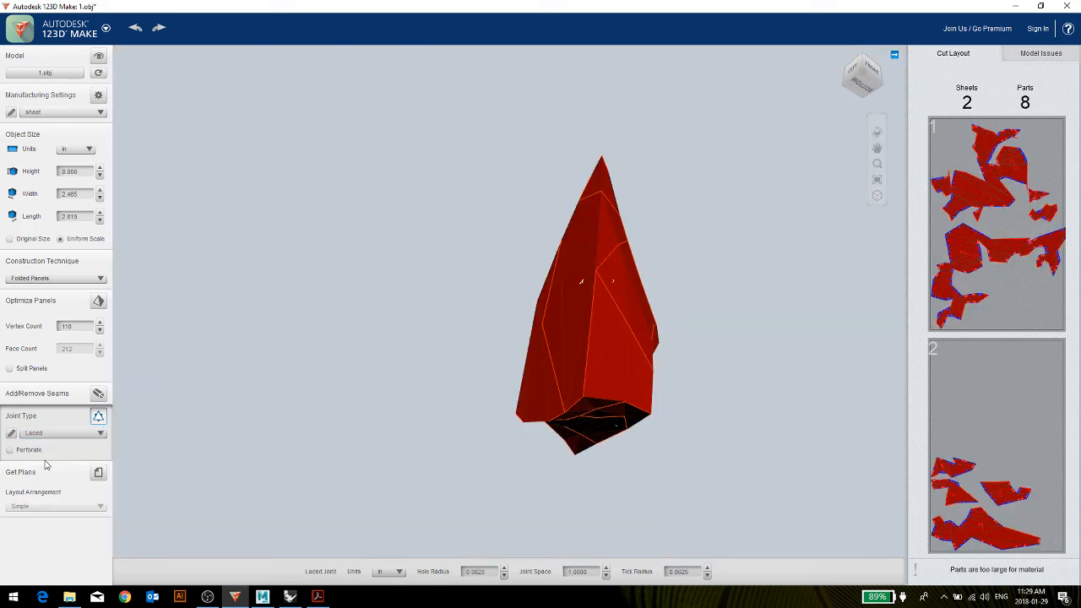
click(986, 214)
scroll(574, 177, up, 5)
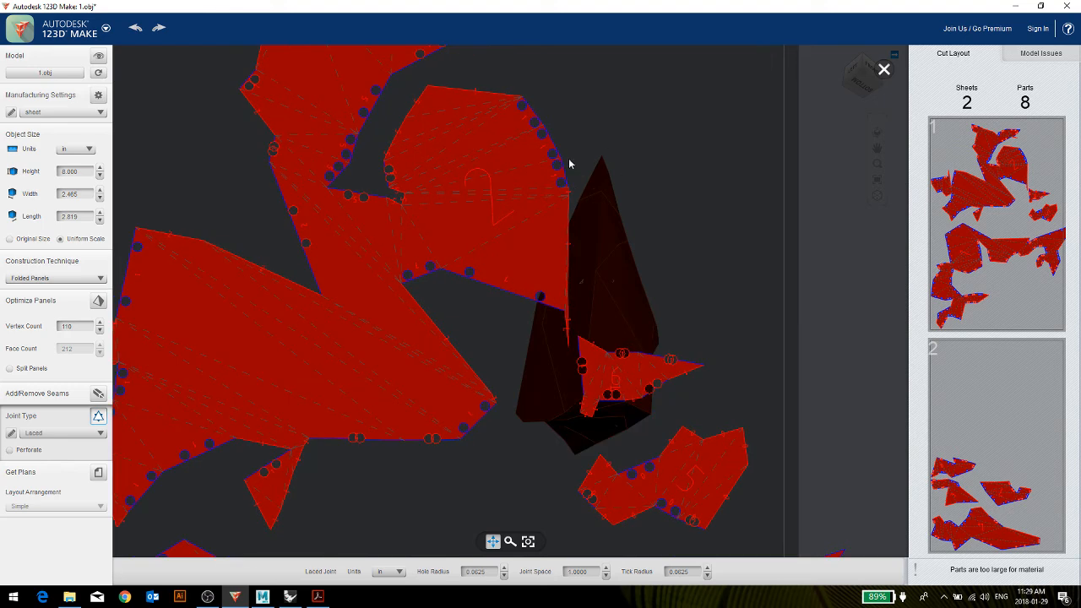
click(883, 69)
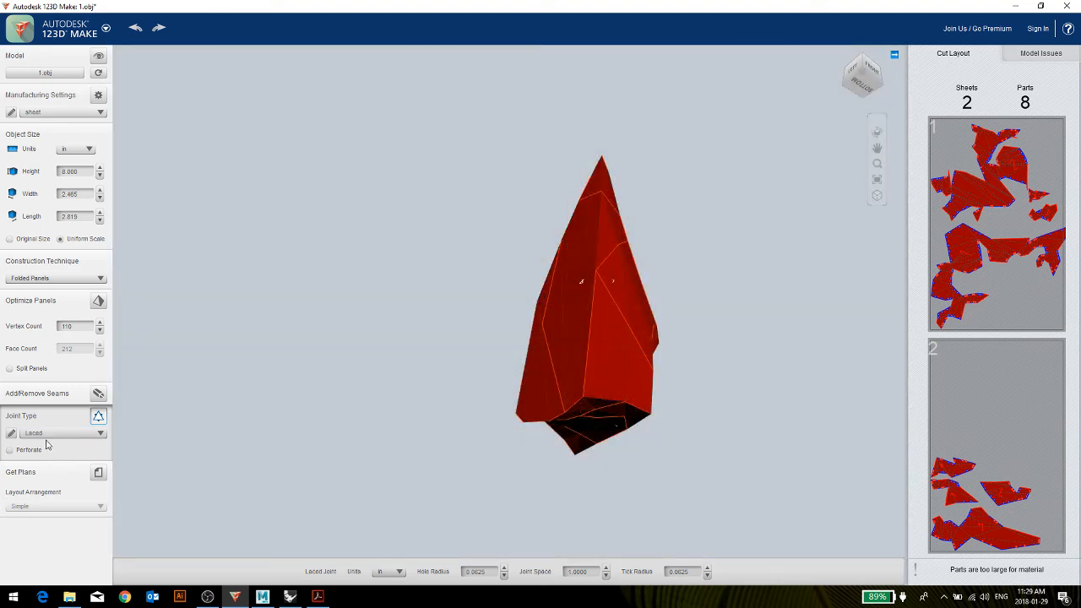
Try the Multitab joint type and check its tabs and notches up close on the first cutting sheet.
click(48, 433)
click(42, 466)
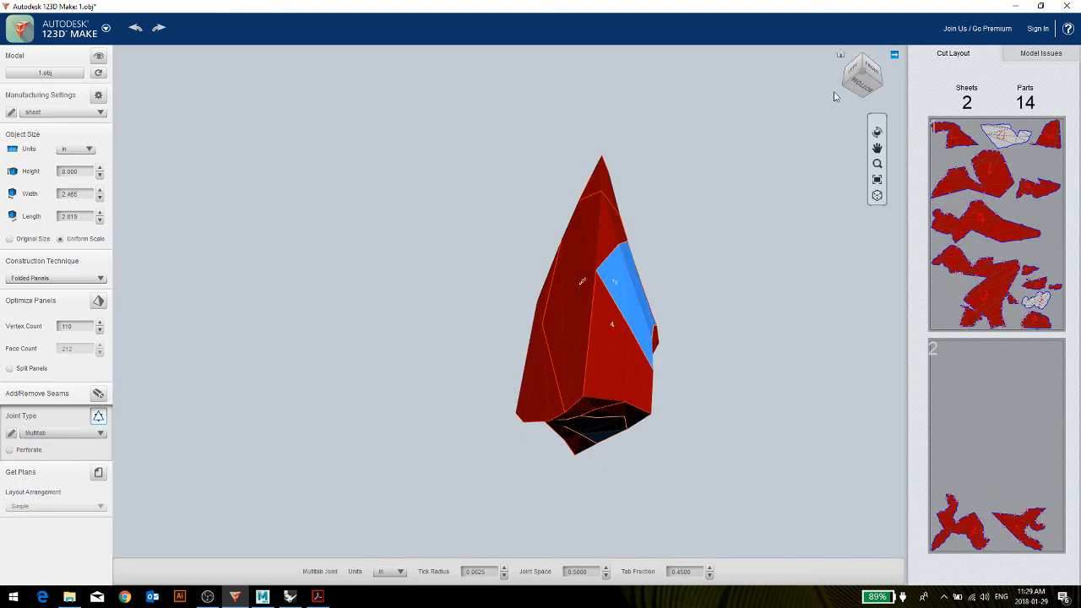
click(992, 220)
scroll(531, 151, up, 4)
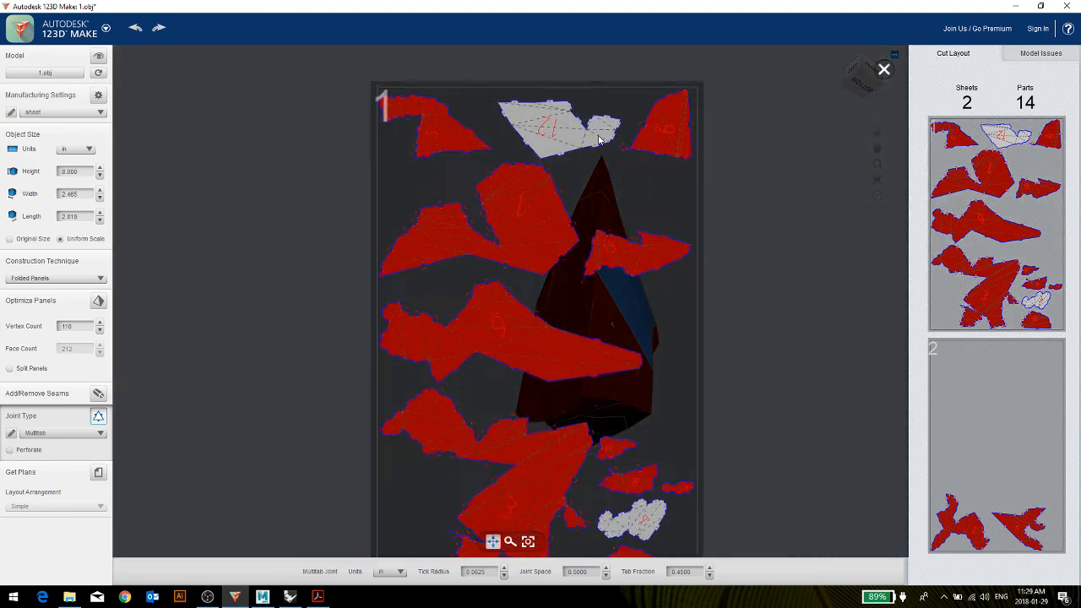
scroll(407, 163, up, 5)
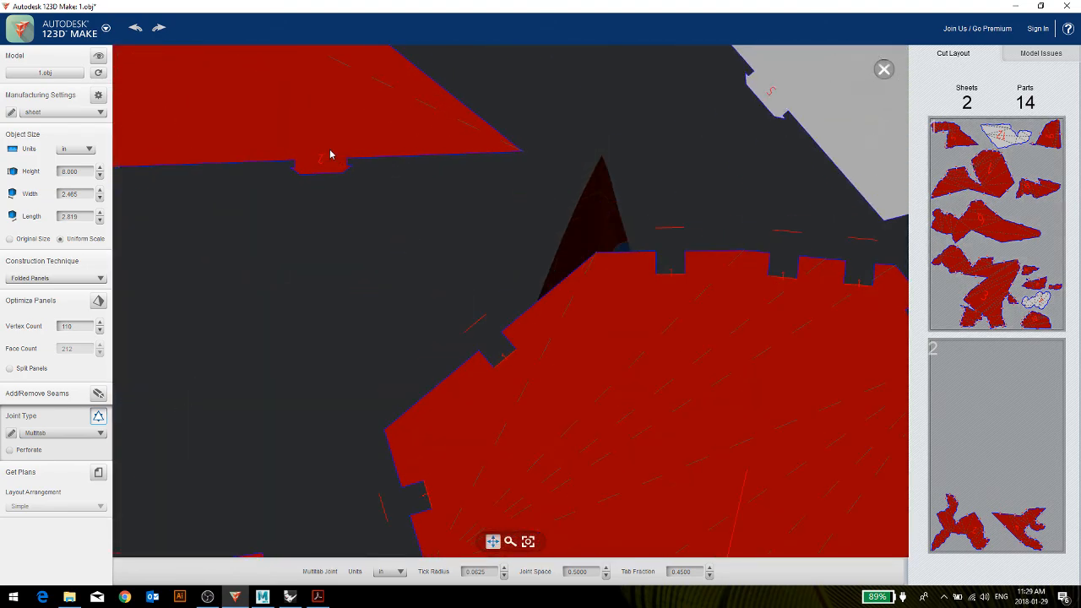
scroll(504, 332, down, 8)
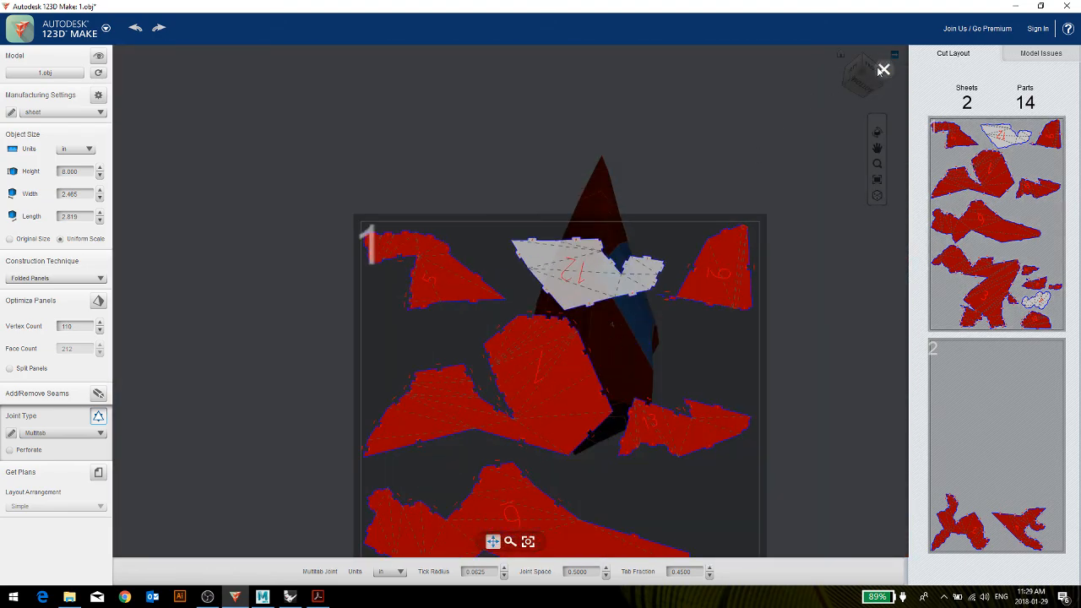
click(884, 69)
Try the Puzzle joint type on the folded panels, and change the joints to Tongue instead.
click(44, 434)
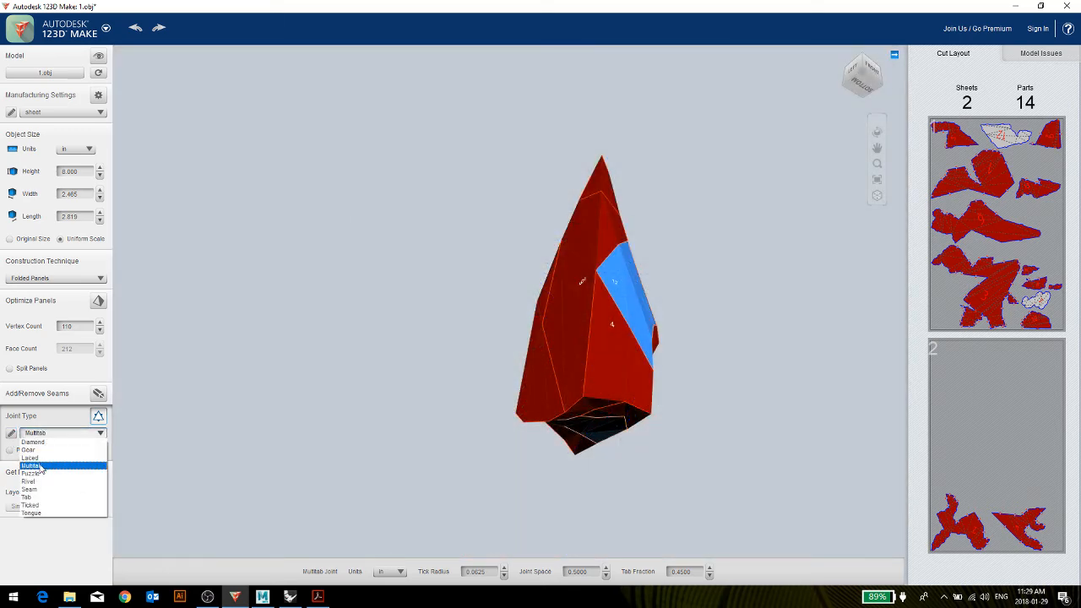
click(36, 473)
click(48, 434)
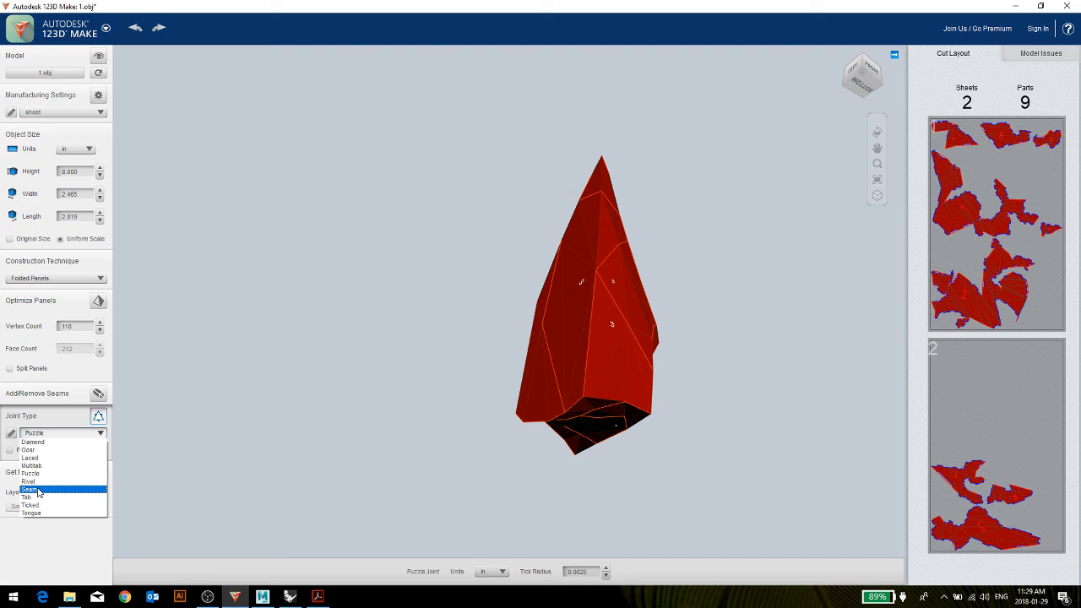
click(39, 513)
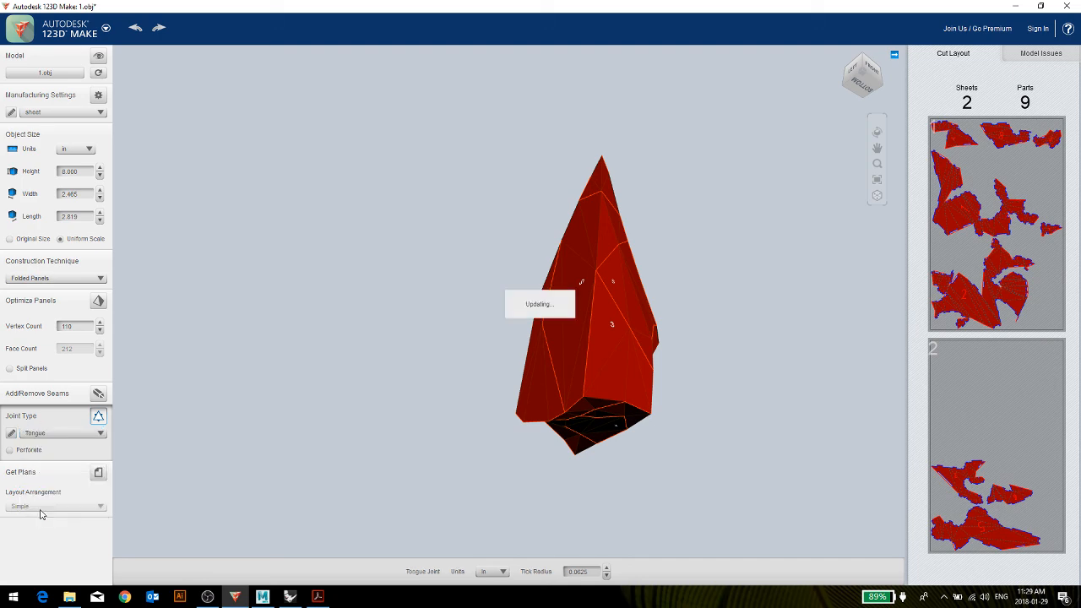
Examine the tongue tabs and matching slots on the first cutting sheet up close, and return to the model.
click(946, 203)
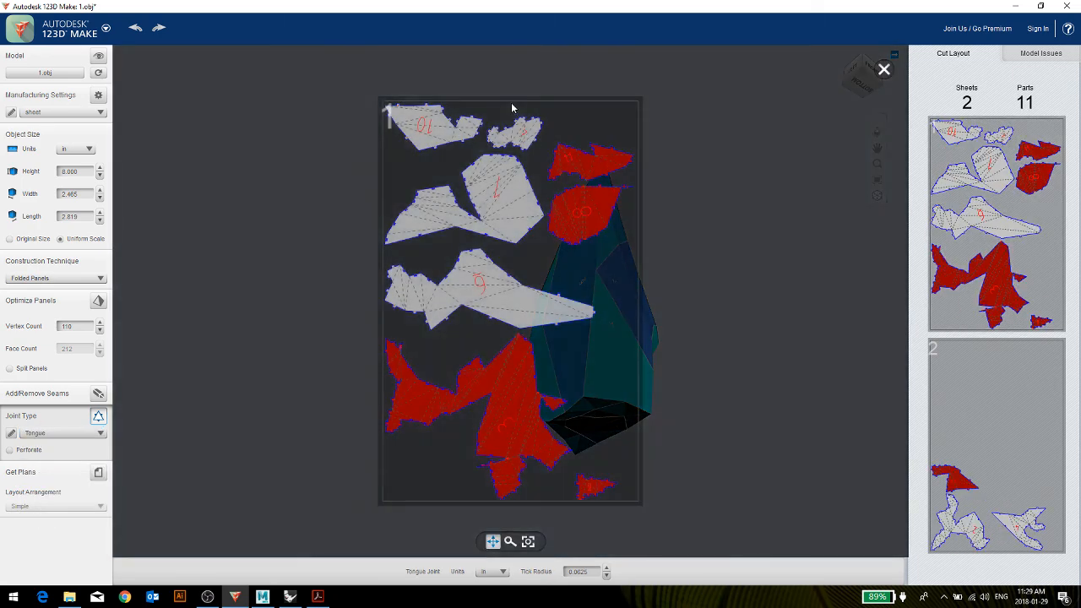
scroll(508, 155, up, 5)
scroll(508, 155, up, 4)
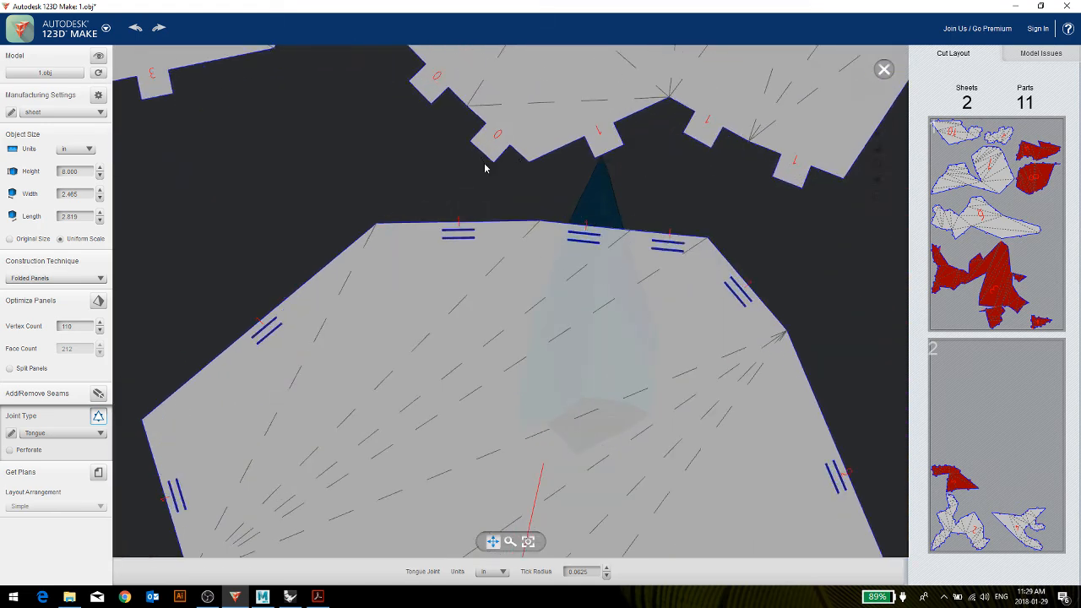
scroll(480, 149, down, 3)
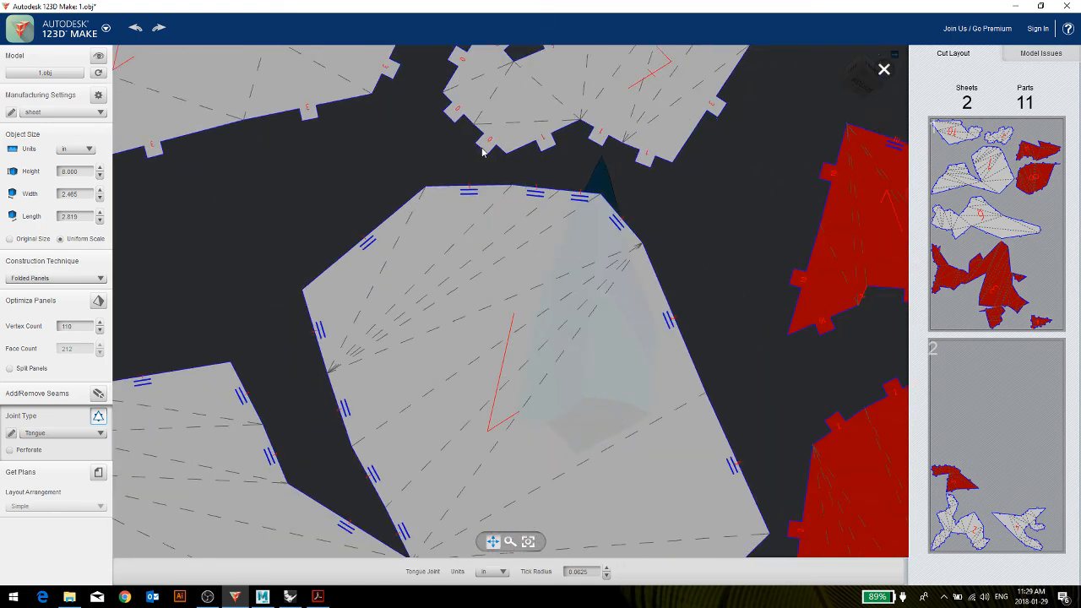
scroll(482, 152, down, 5)
scroll(485, 167, up, 4)
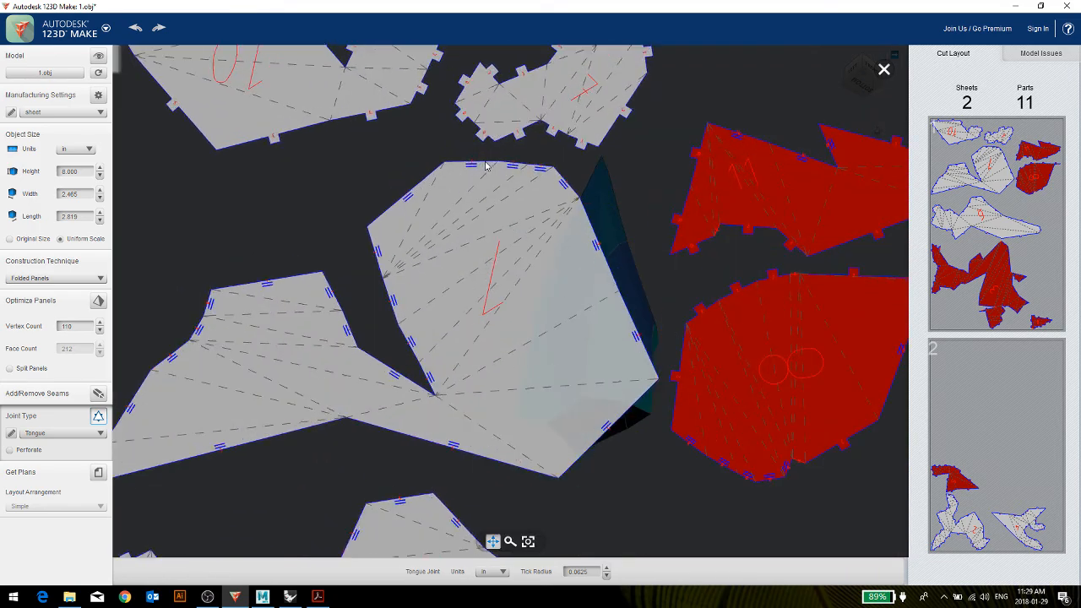
scroll(486, 167, up, 3)
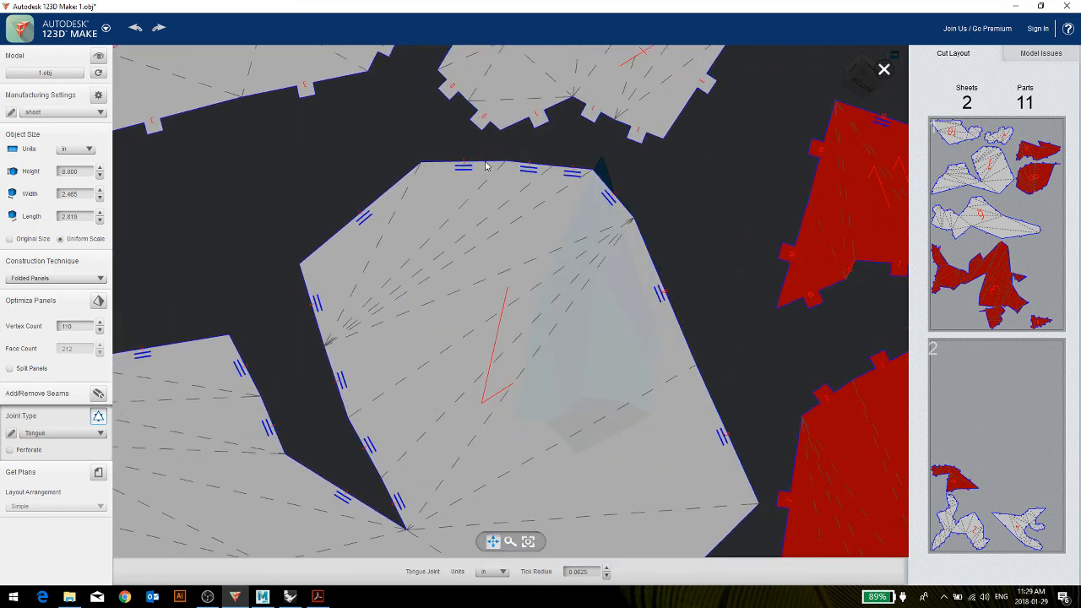
scroll(485, 166, down, 3)
scroll(497, 164, down, 4)
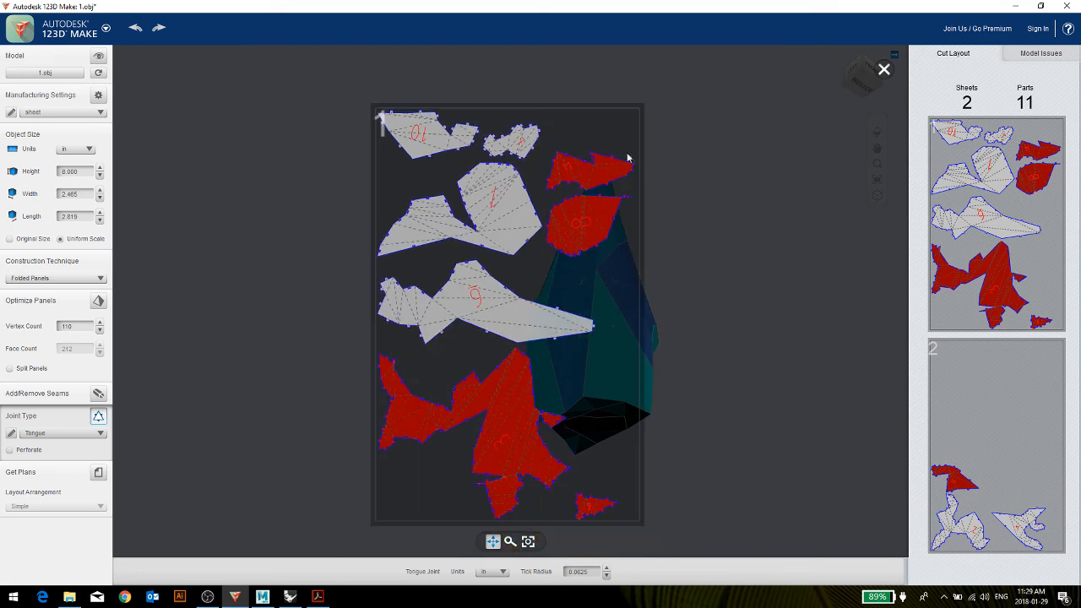
click(884, 69)
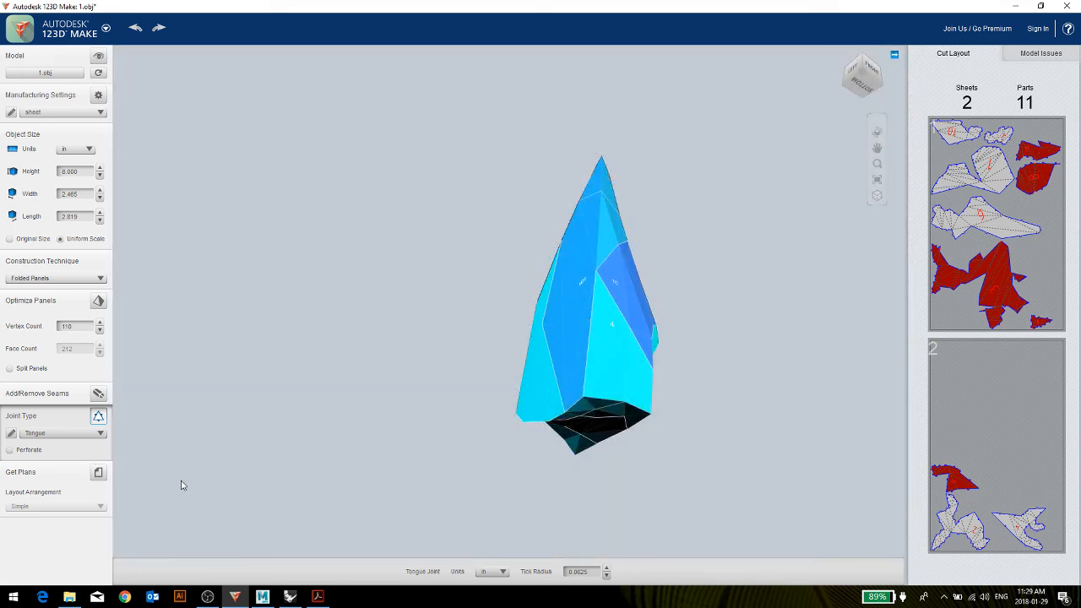
Preview the cutting plans of the tongue-jointed panels, and show the original unsliced model.
click(99, 473)
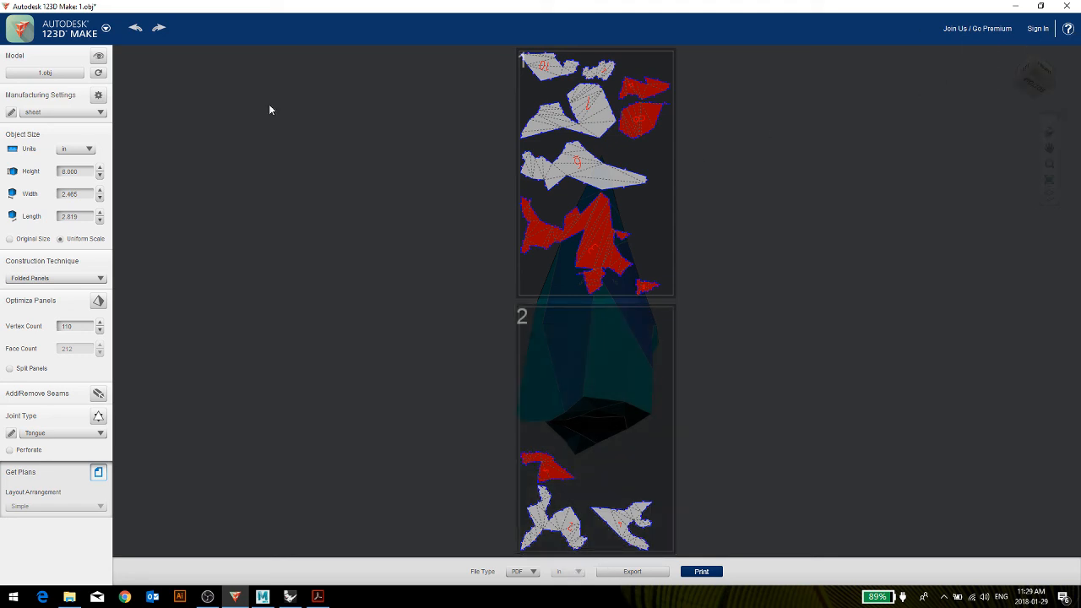
click(99, 56)
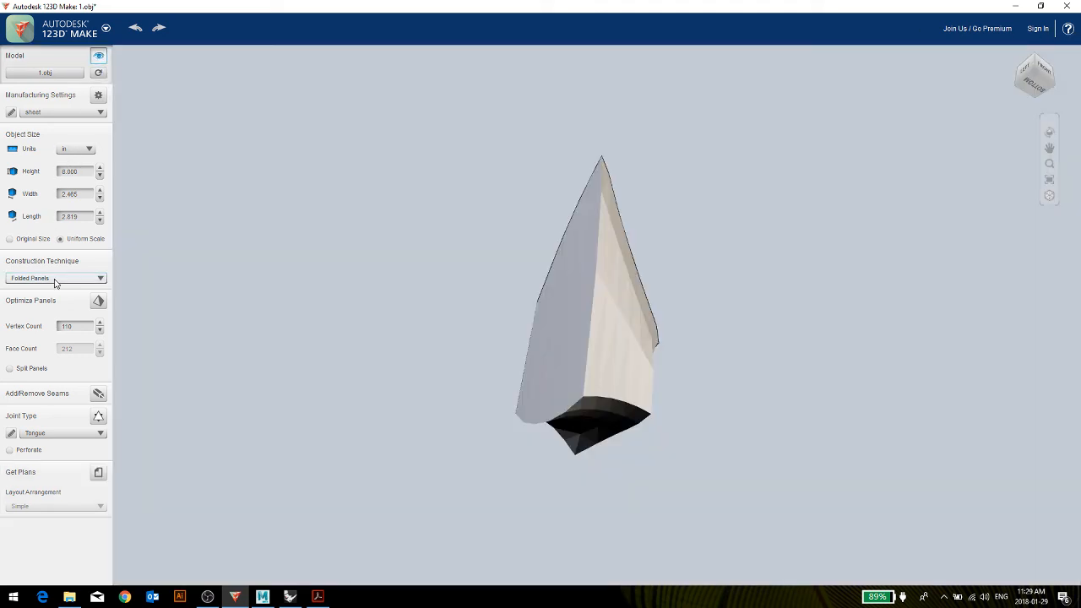
Change the construction technique to 3D Slices and show its assembly steps from the right side in Cardboard material.
click(54, 280)
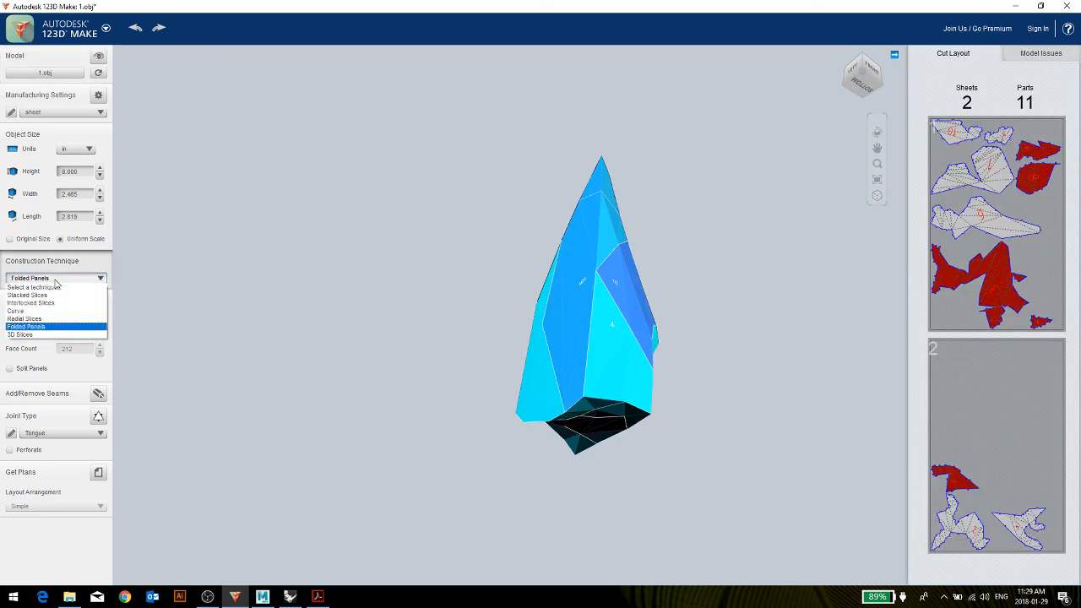
click(31, 335)
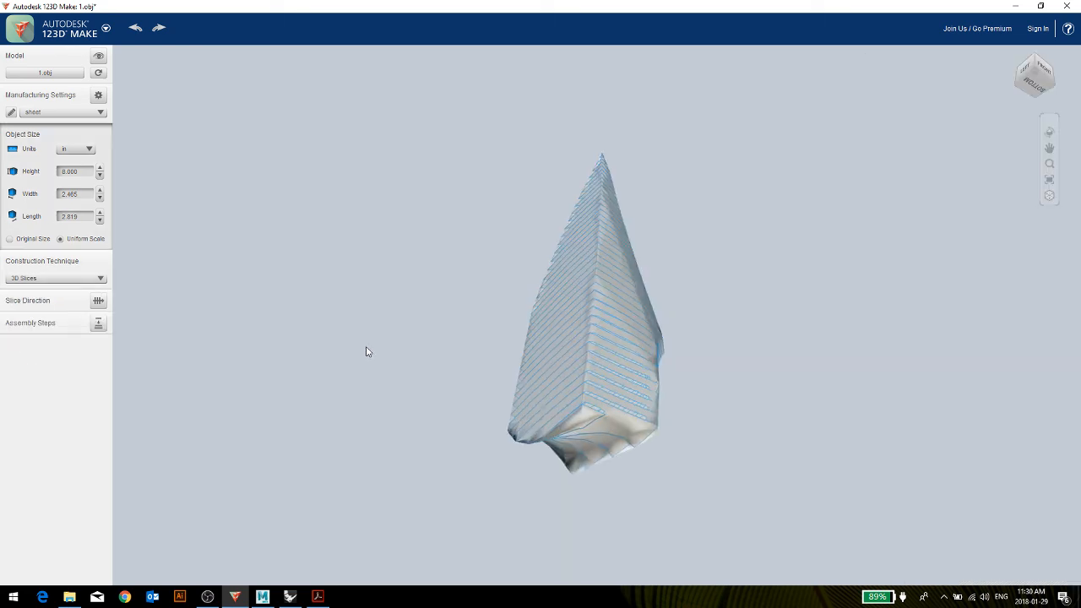
drag(798, 241, 456, 366)
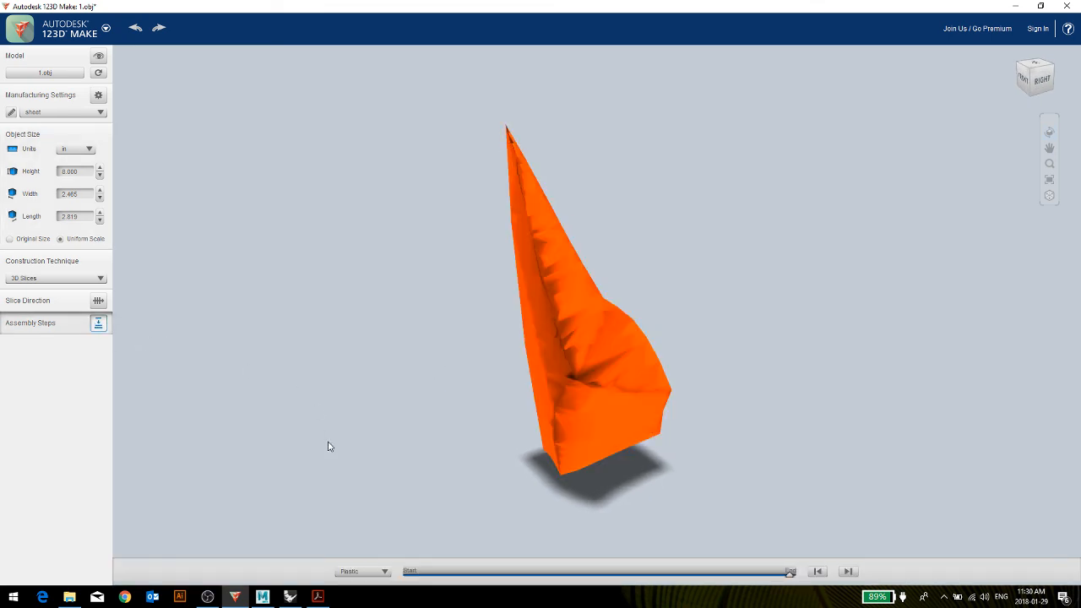
click(383, 571)
click(369, 582)
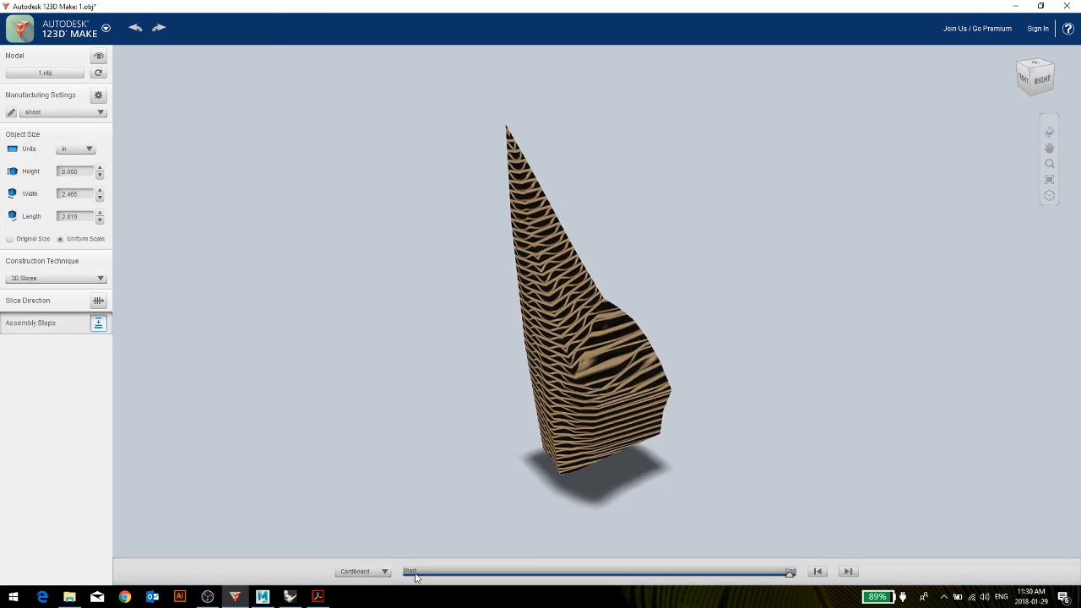
Switch the assembly preview material to Plywood and inspect the layered 3D slices up close from the right side.
drag(518, 414, 494, 396)
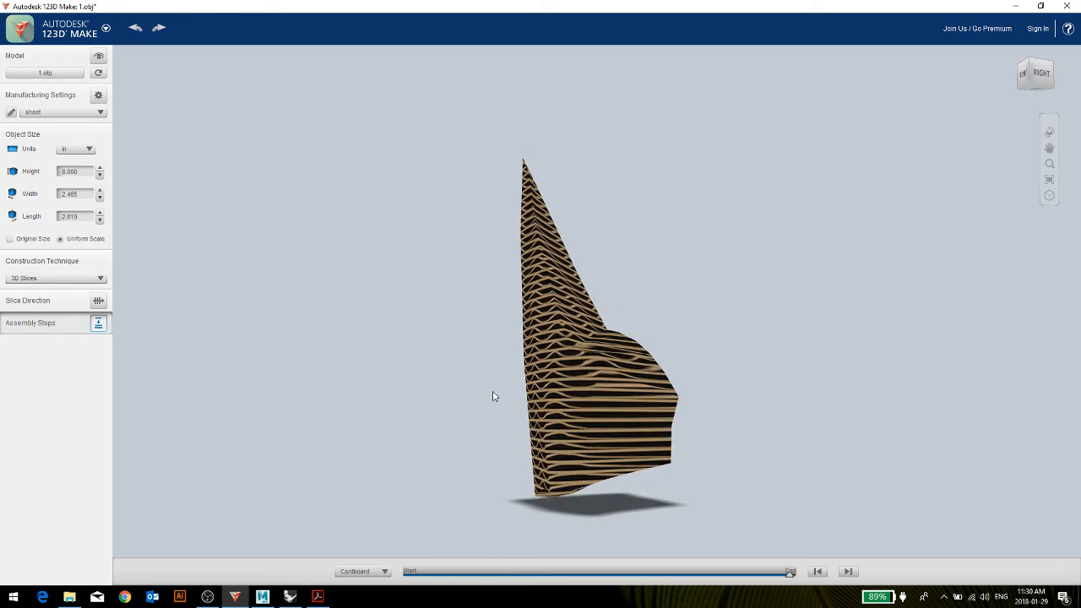
click(383, 571)
click(379, 591)
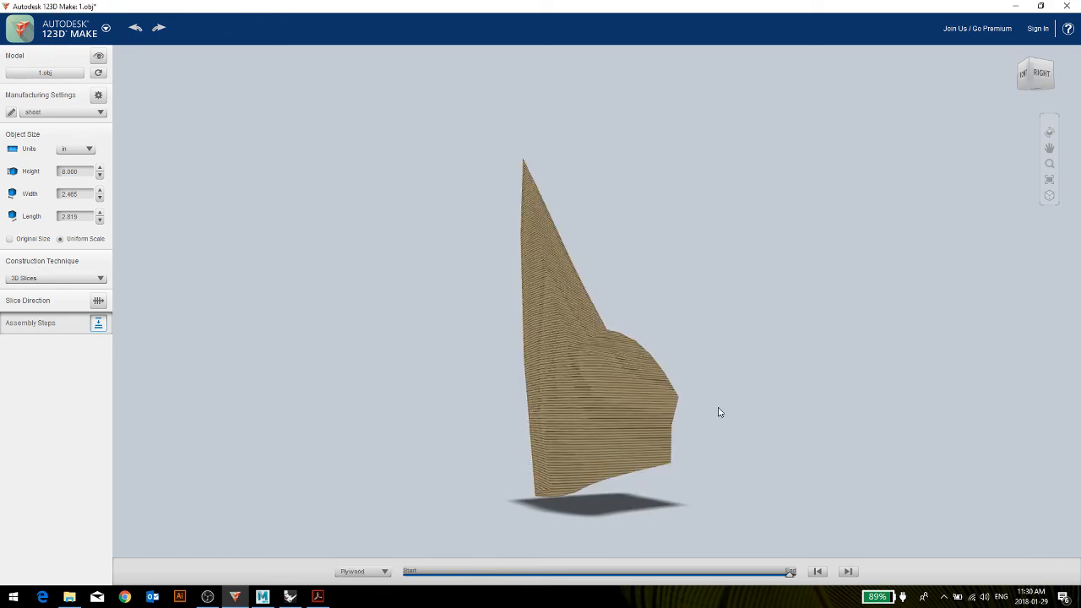
drag(718, 412, 586, 432)
scroll(636, 286, up, 5)
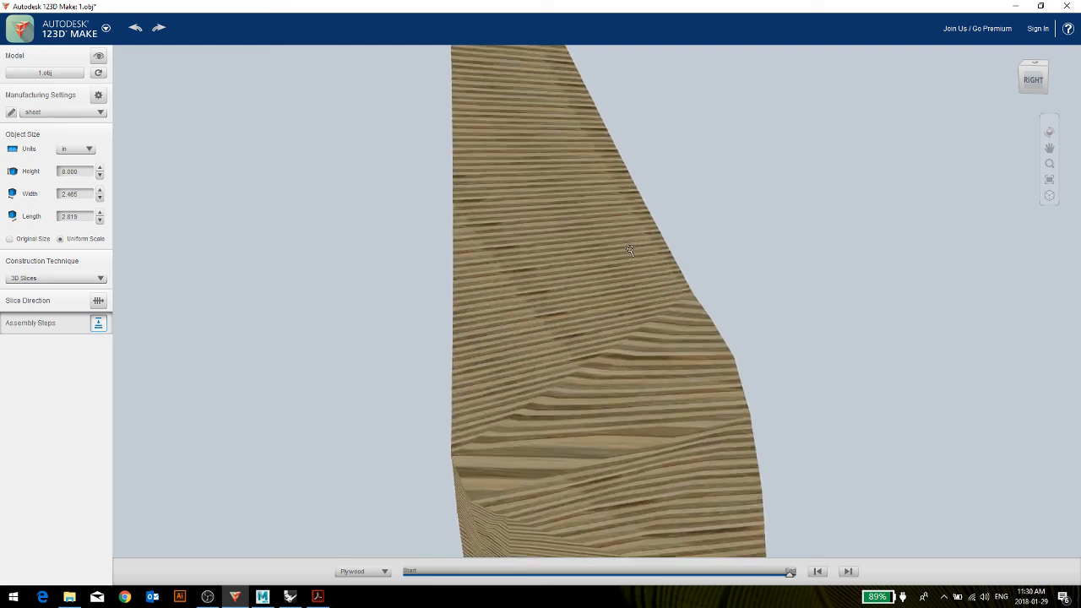
Rewind the assembly sequence to its start and examine the first plywood slices from several angles.
drag(792, 580, 414, 571)
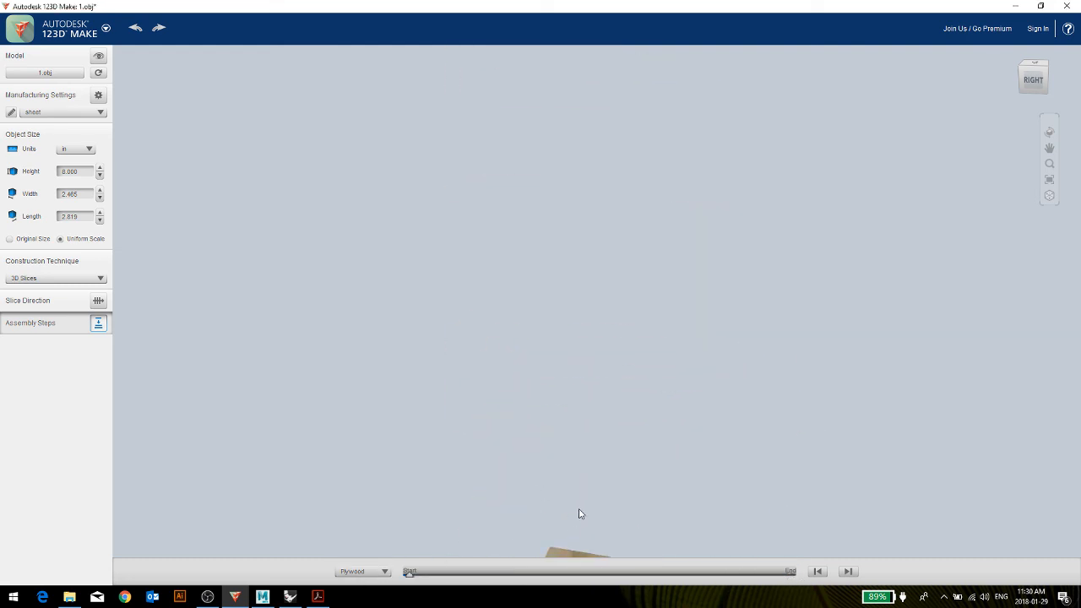
drag(580, 514, 582, 465)
middle_drag(590, 508, 442, 155)
right_drag(491, 169, 515, 363)
drag(467, 403, 520, 278)
drag(352, 178, 362, 156)
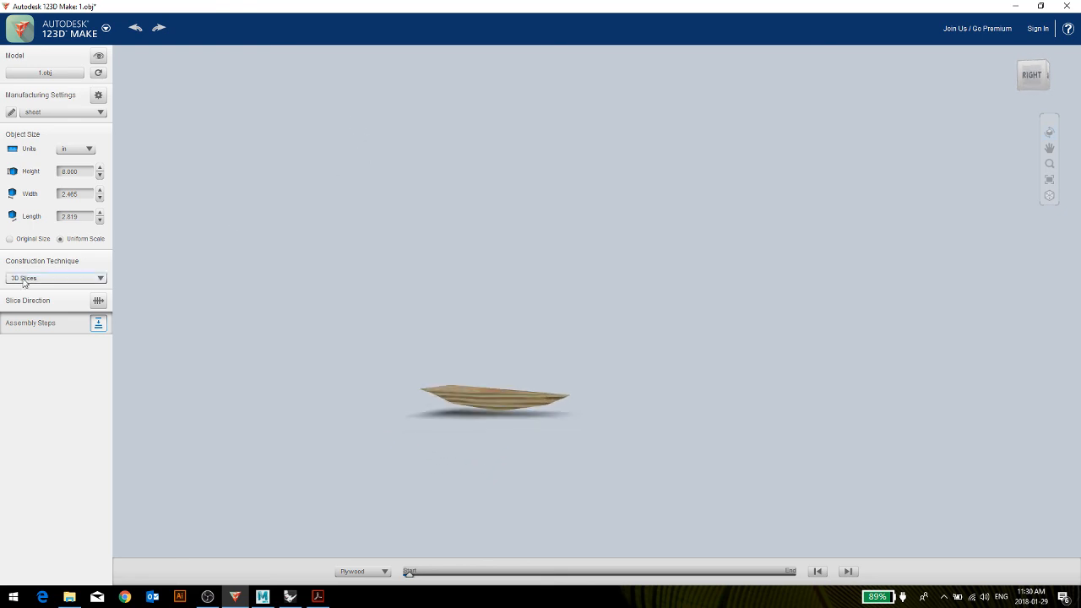
Advance the assembly sequence partway and examine how the slices stack up from the base.
drag(408, 574, 495, 576)
scroll(571, 349, down, 5)
right_drag(472, 226, 477, 259)
scroll(457, 209, down, 1)
right_drag(458, 209, 428, 213)
Change the construction technique to Stacked Slices and view the stepped model from the right at a raised angle.
click(53, 278)
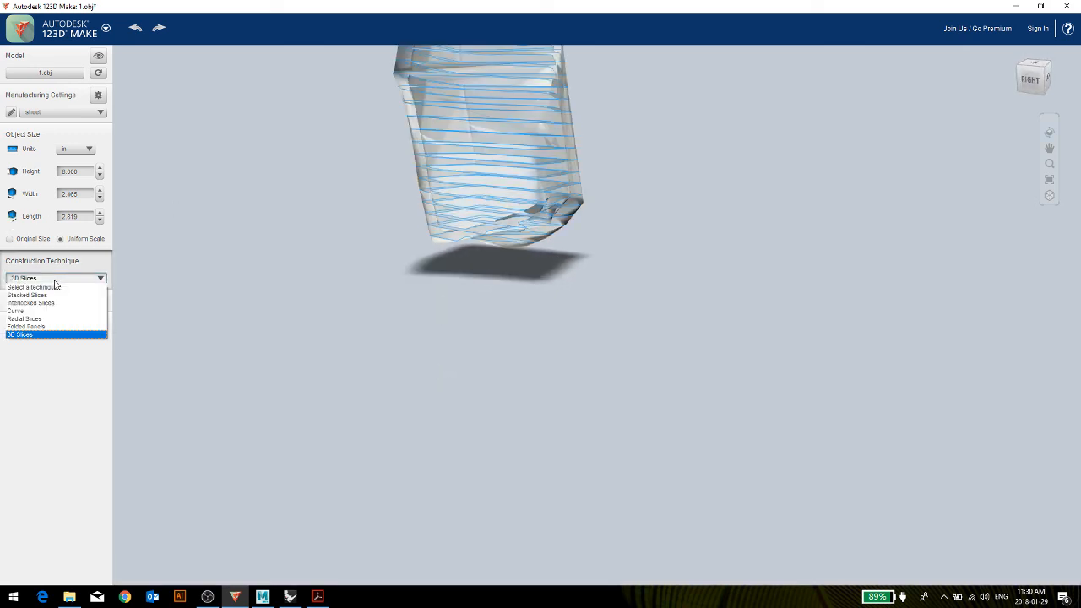
click(49, 296)
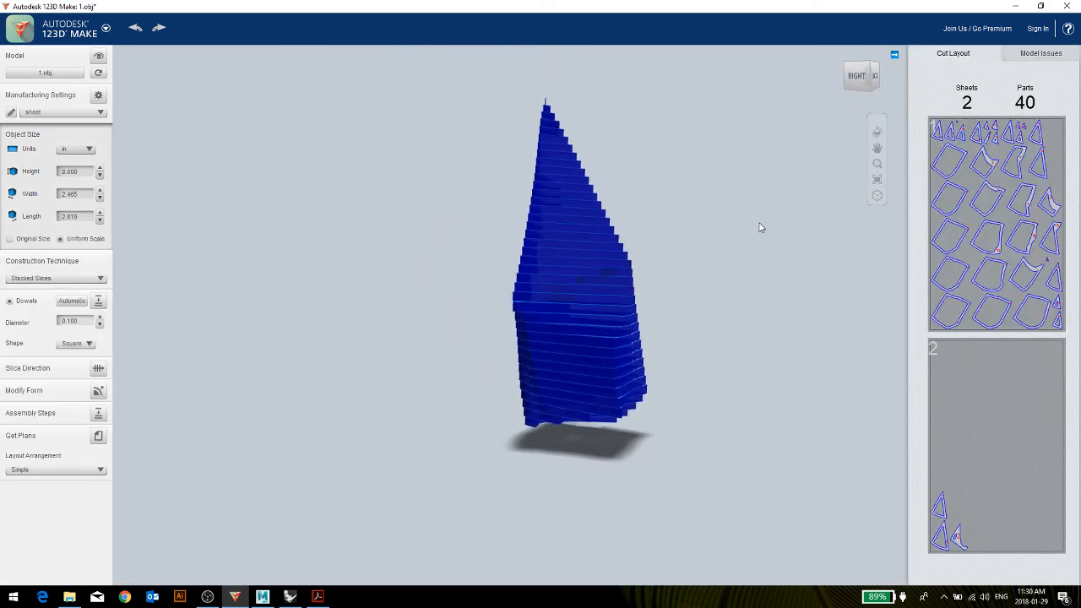
right_drag(703, 299, 645, 318)
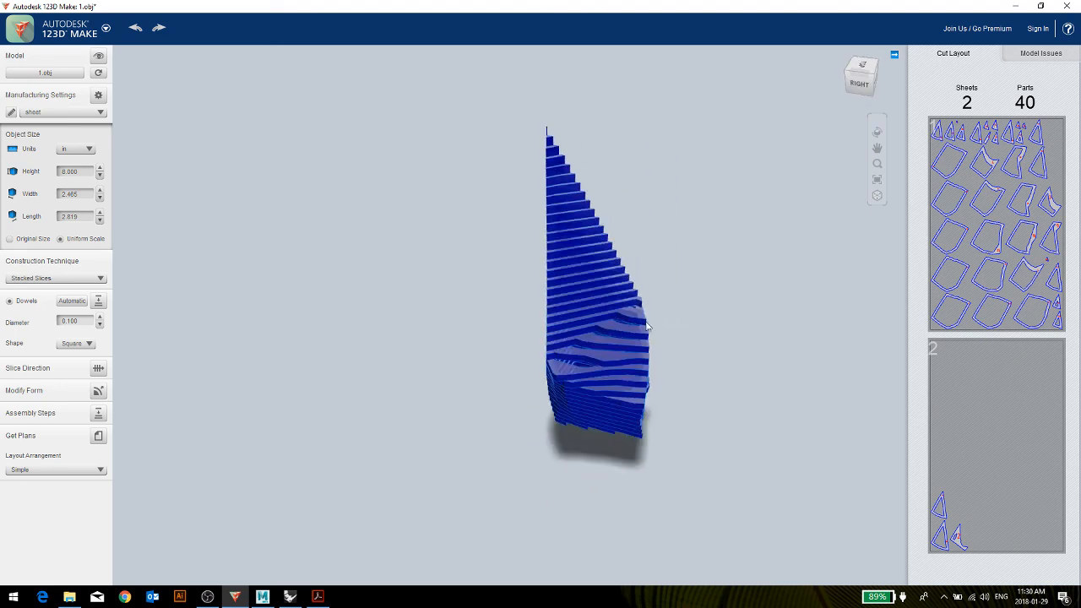